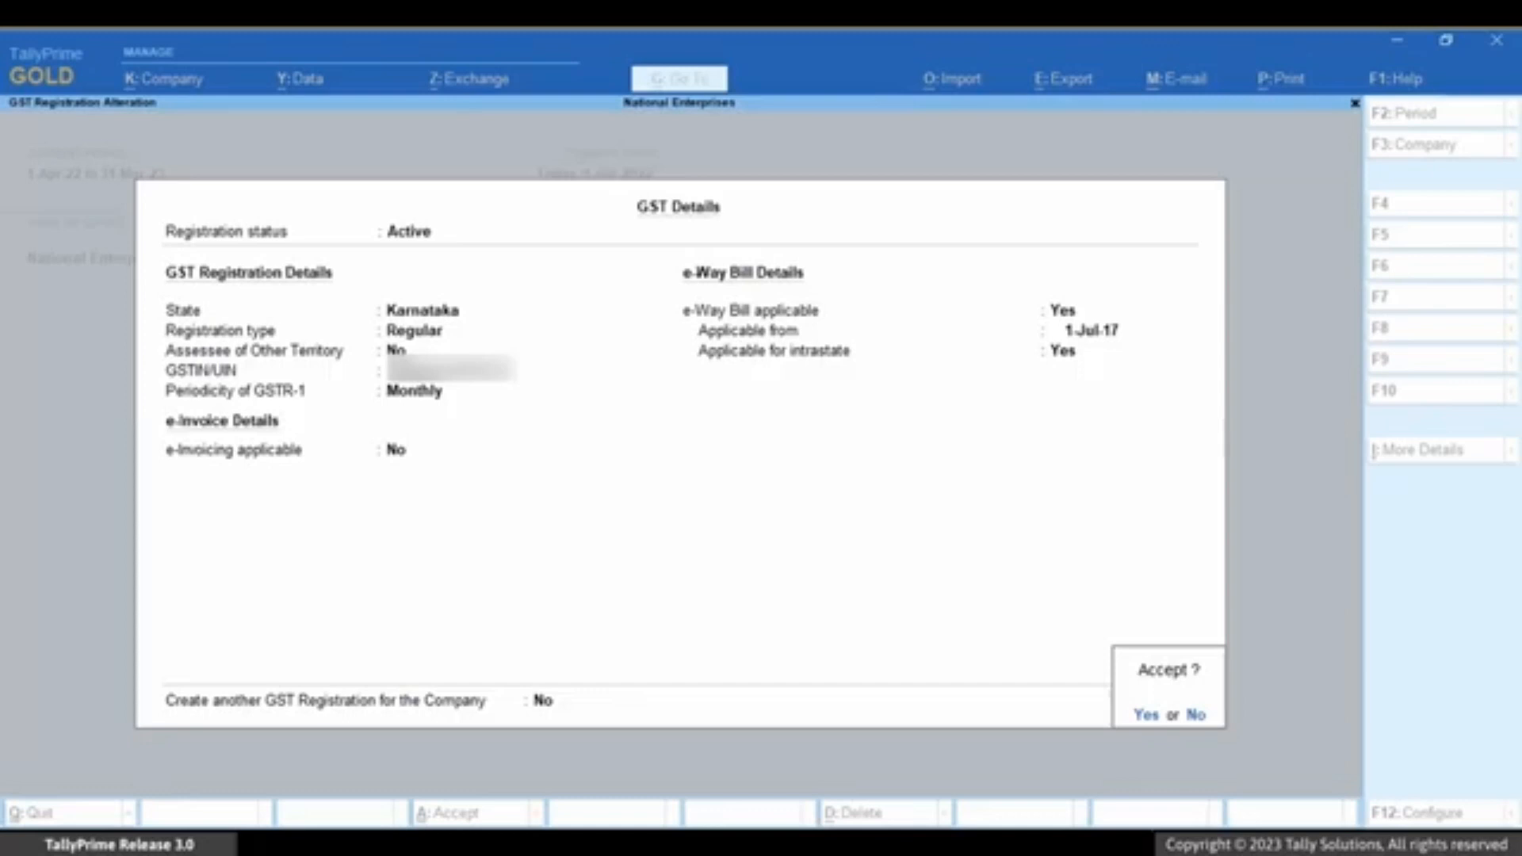
# Set Create another GST Registration for the Company to Yes and save the Karnataka registration
pyautogui.press('Escape')
pyautogui.write('Yes')
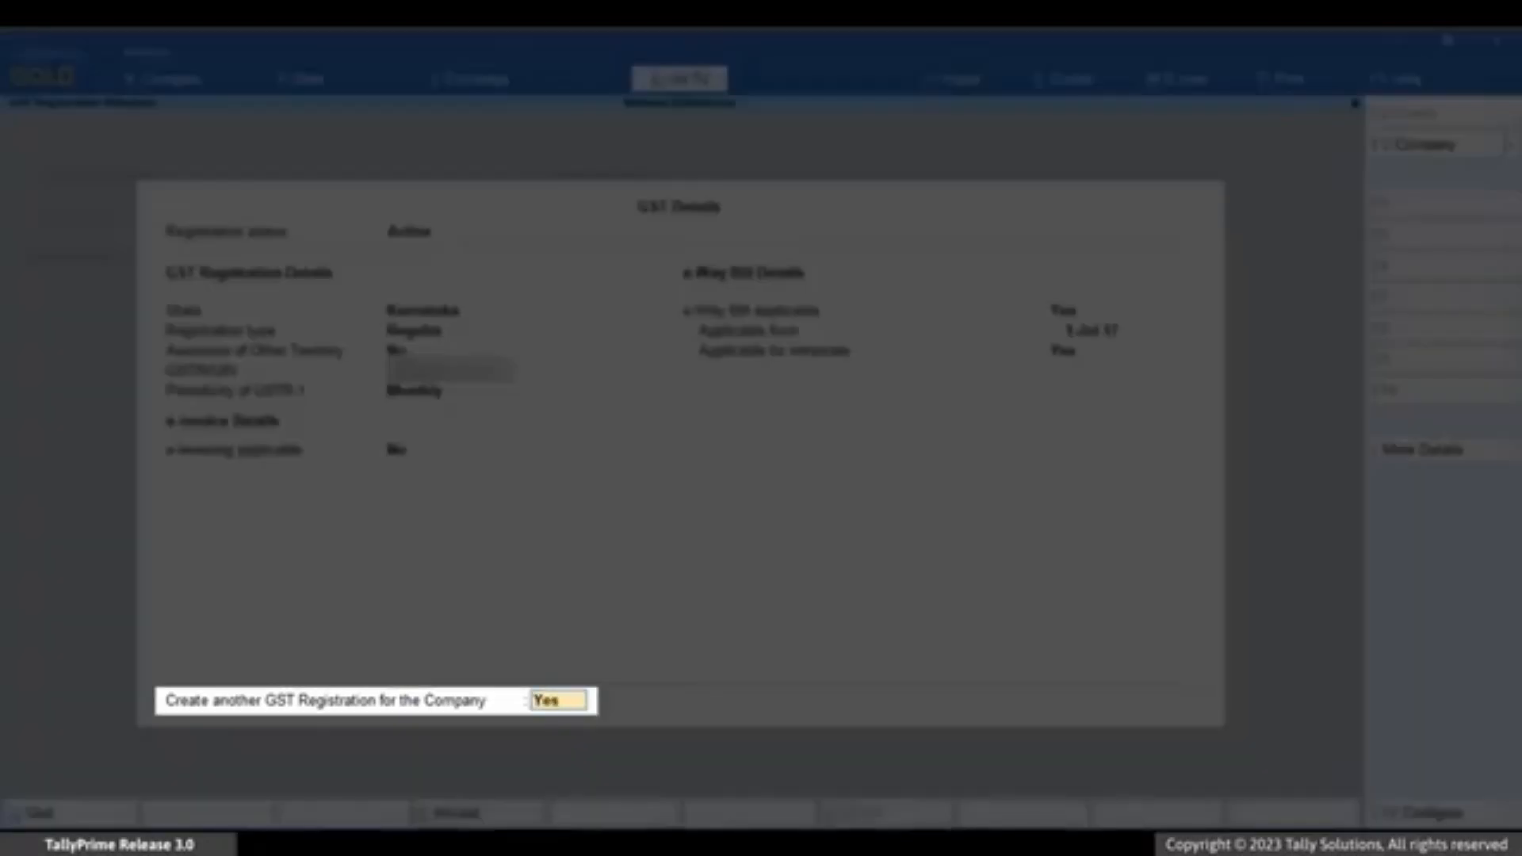
pyautogui.press('Return')
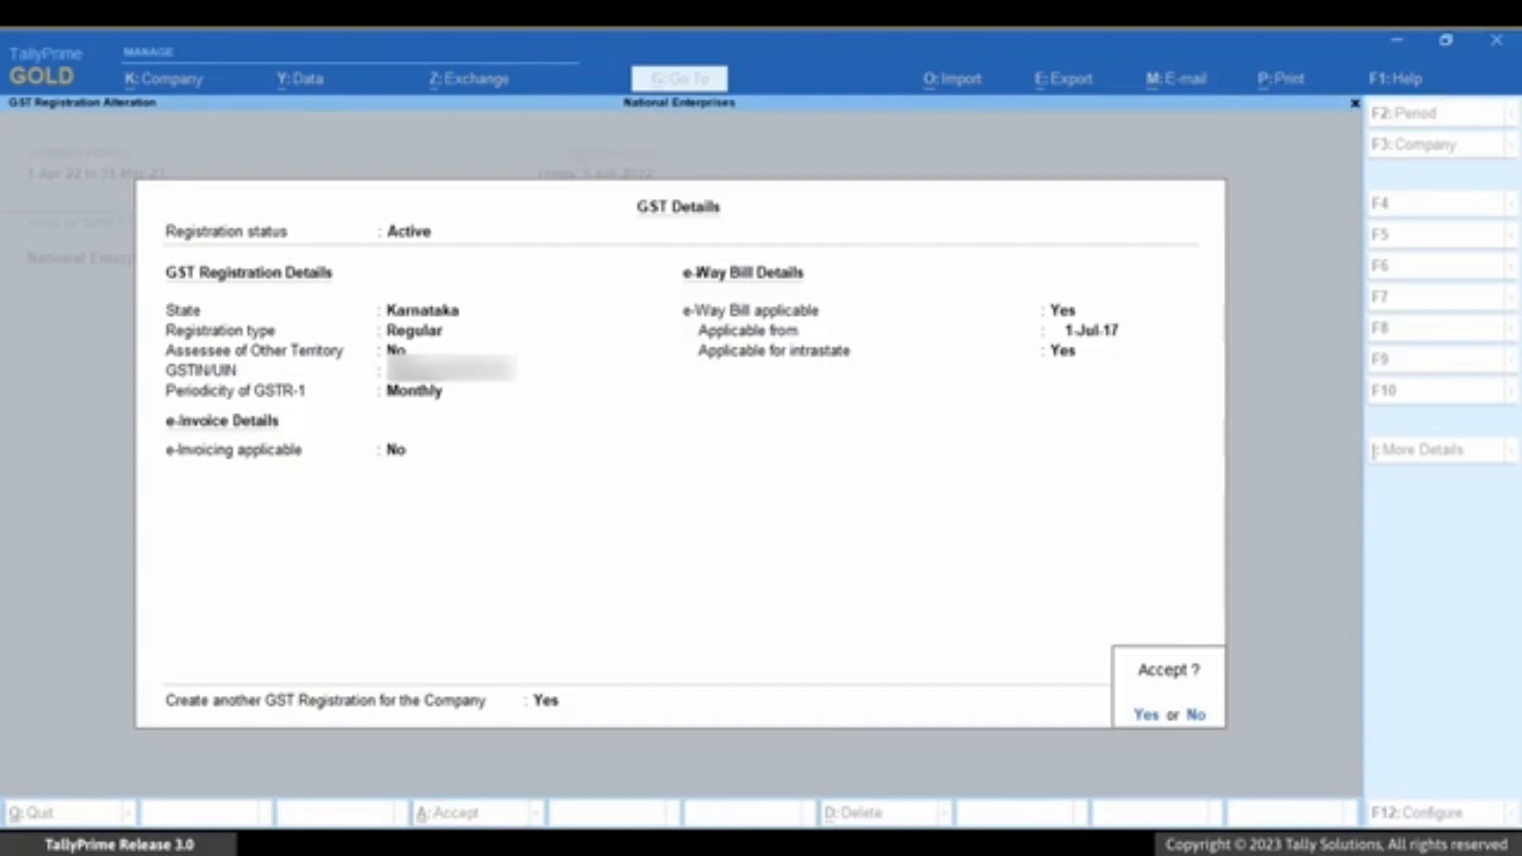
pyautogui.press('Return')
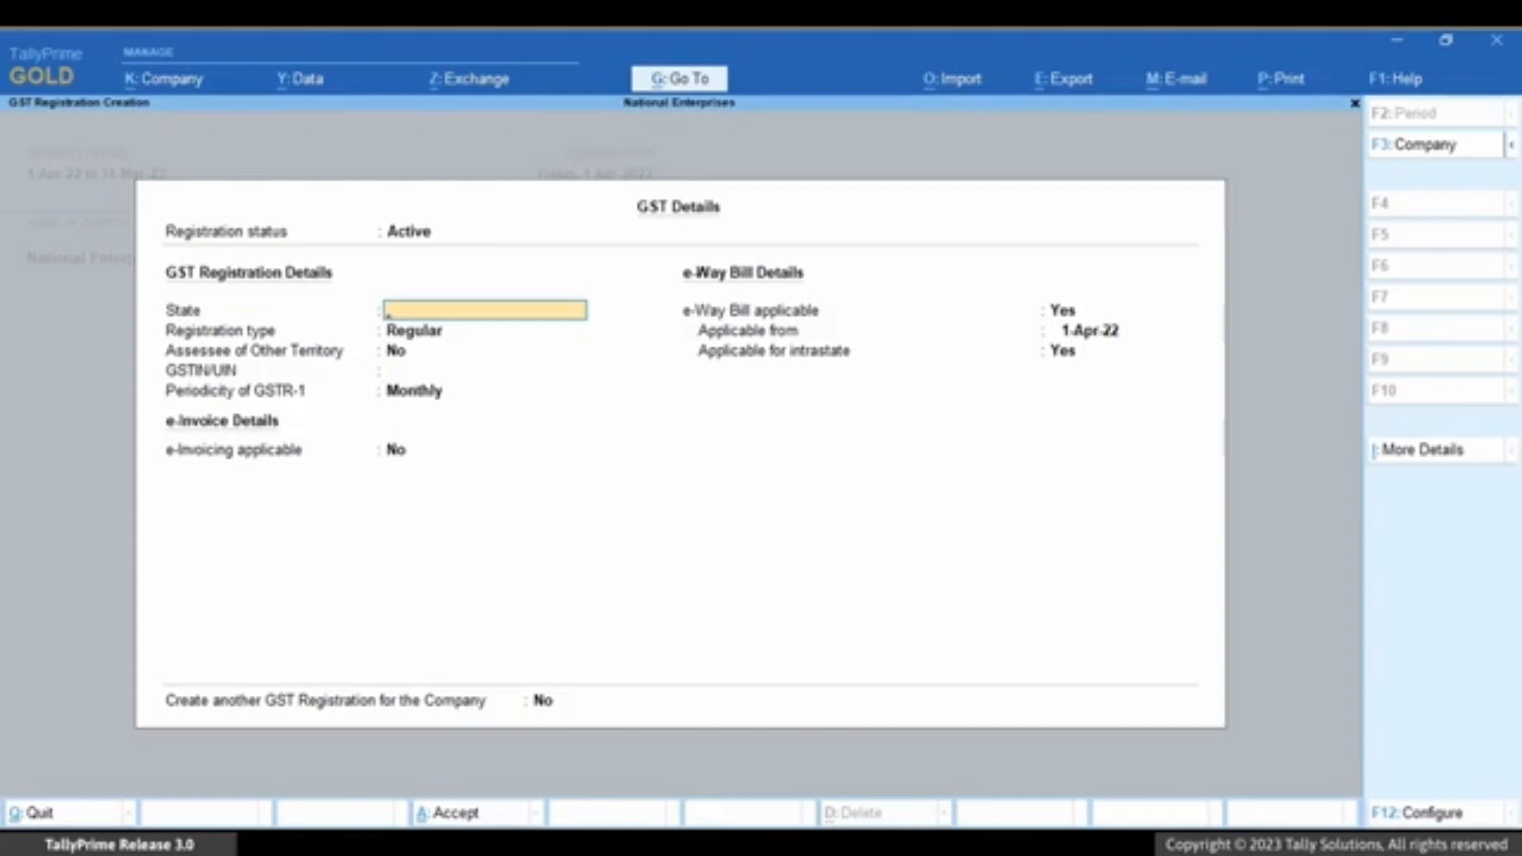
# Fill in the new GST registration with state Tamil Nadu, type Regular, the company's GSTIN/UIN and Monthly GSTR-1 periodicity
pyautogui.write('Ta')
pyautogui.press('Return')
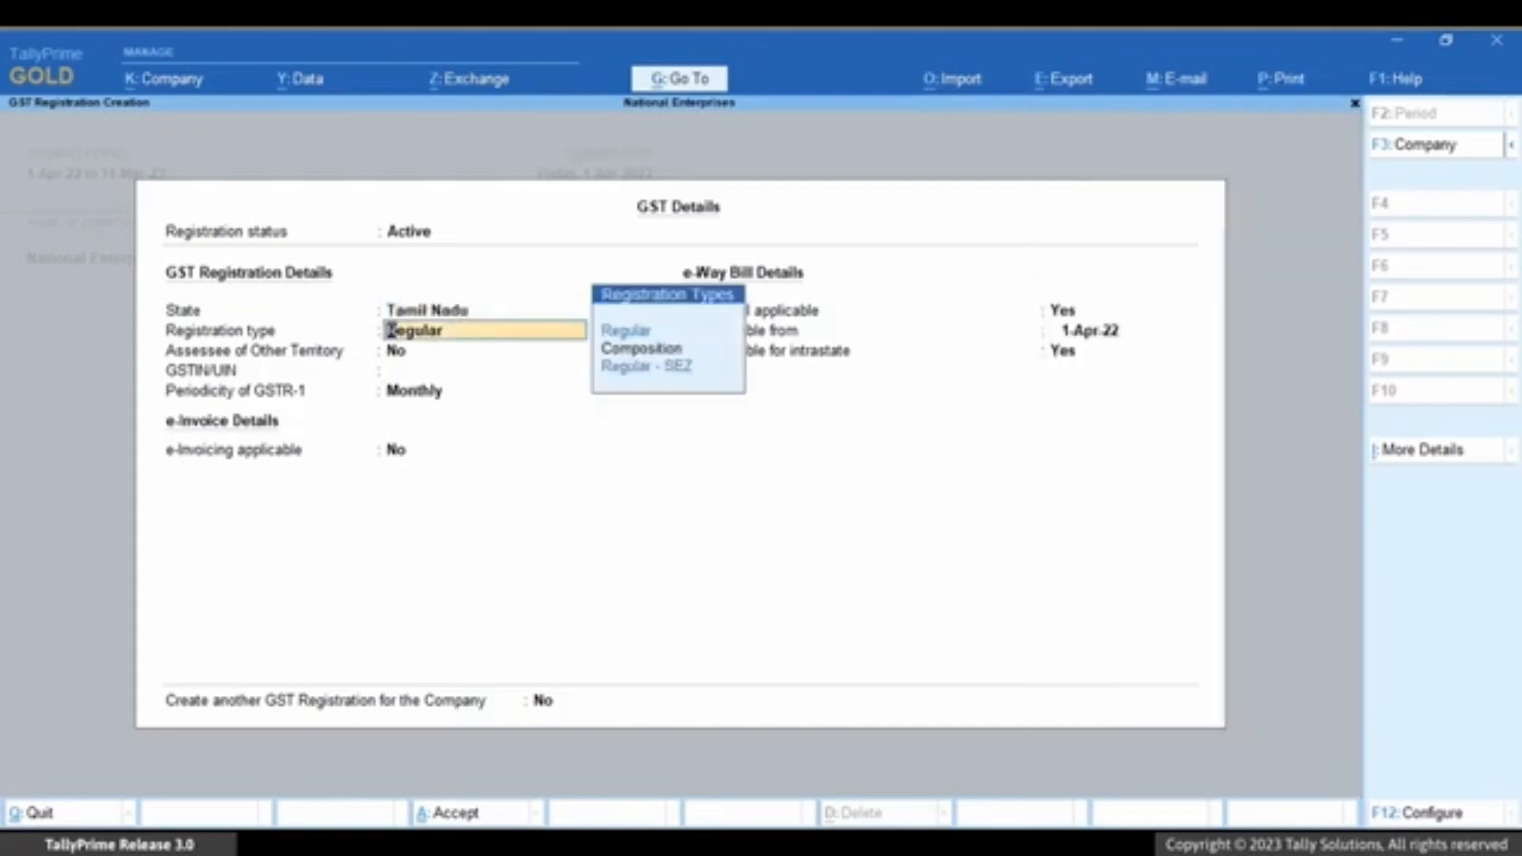
pyautogui.press('Return')
pyautogui.press('Return')
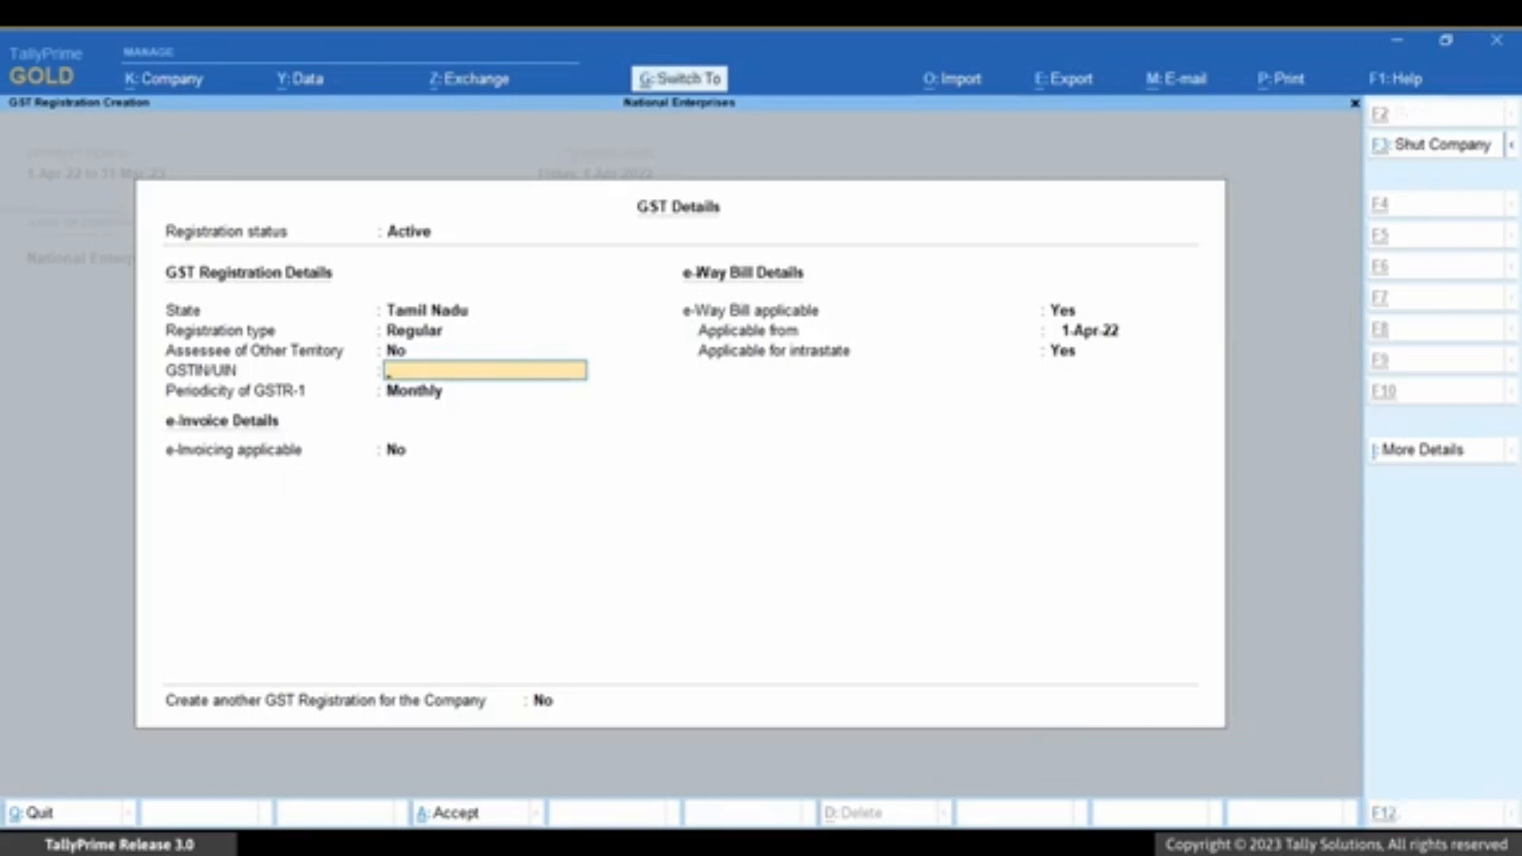
pyautogui.hotkey('ctrl', 'v')
pyautogui.press('Return')
pyautogui.press('Return')
# Make e-Invoicing applicable from 1-Apr-22 with Chennai as the bill-from place, and save the Tamil Nadu registration
pyautogui.press('y')
pyautogui.press('Return')
pyautogui.press('Return')
pyautogui.write('Chennai')
pyautogui.press('Return')
pyautogui.press('Return')
pyautogui.press('Return')
pyautogui.press('Return')
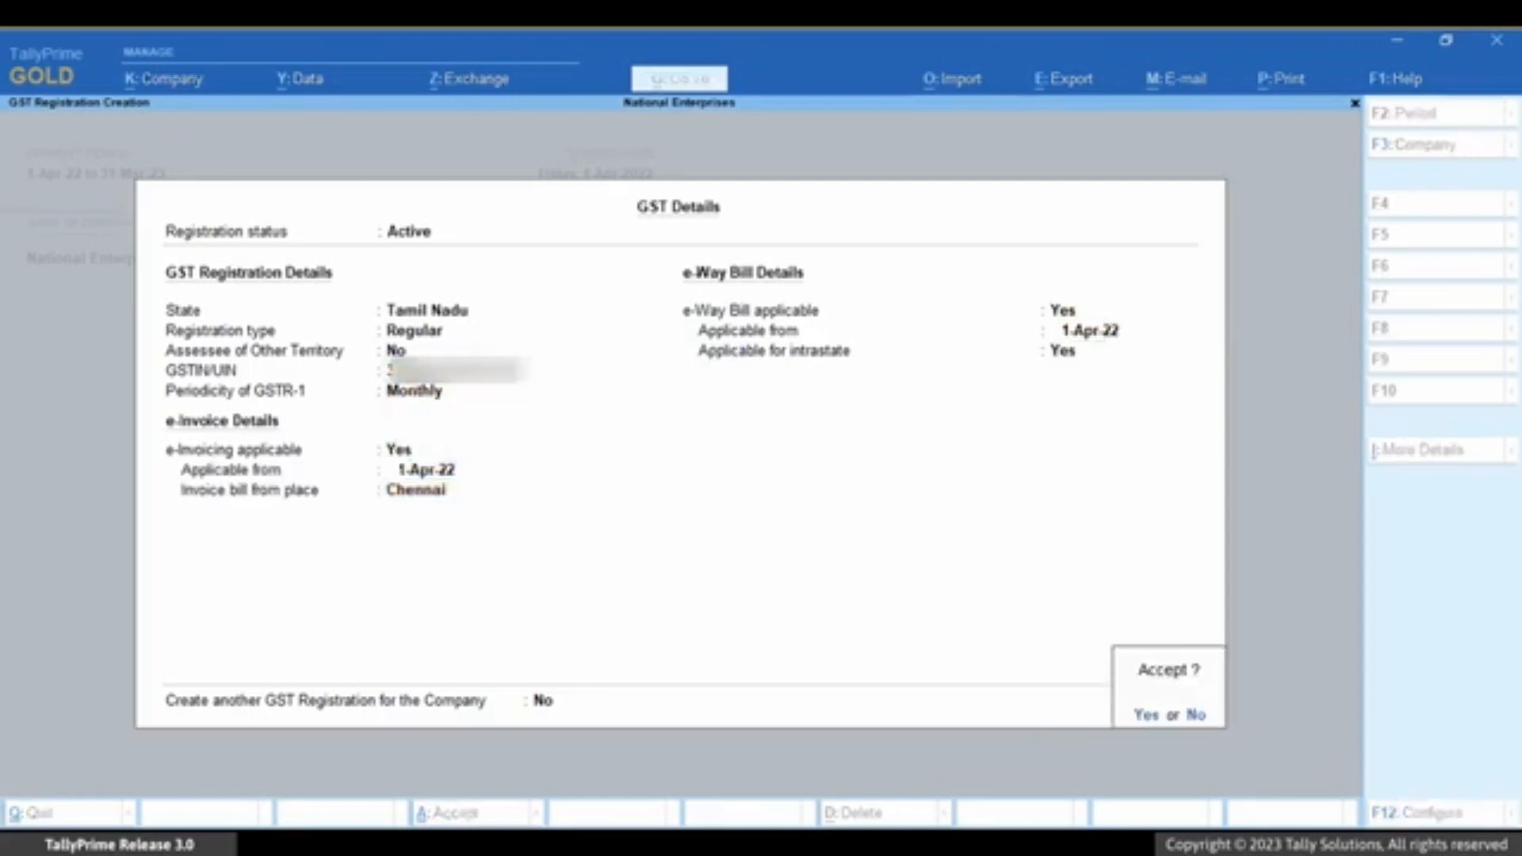
pyautogui.press('Return')
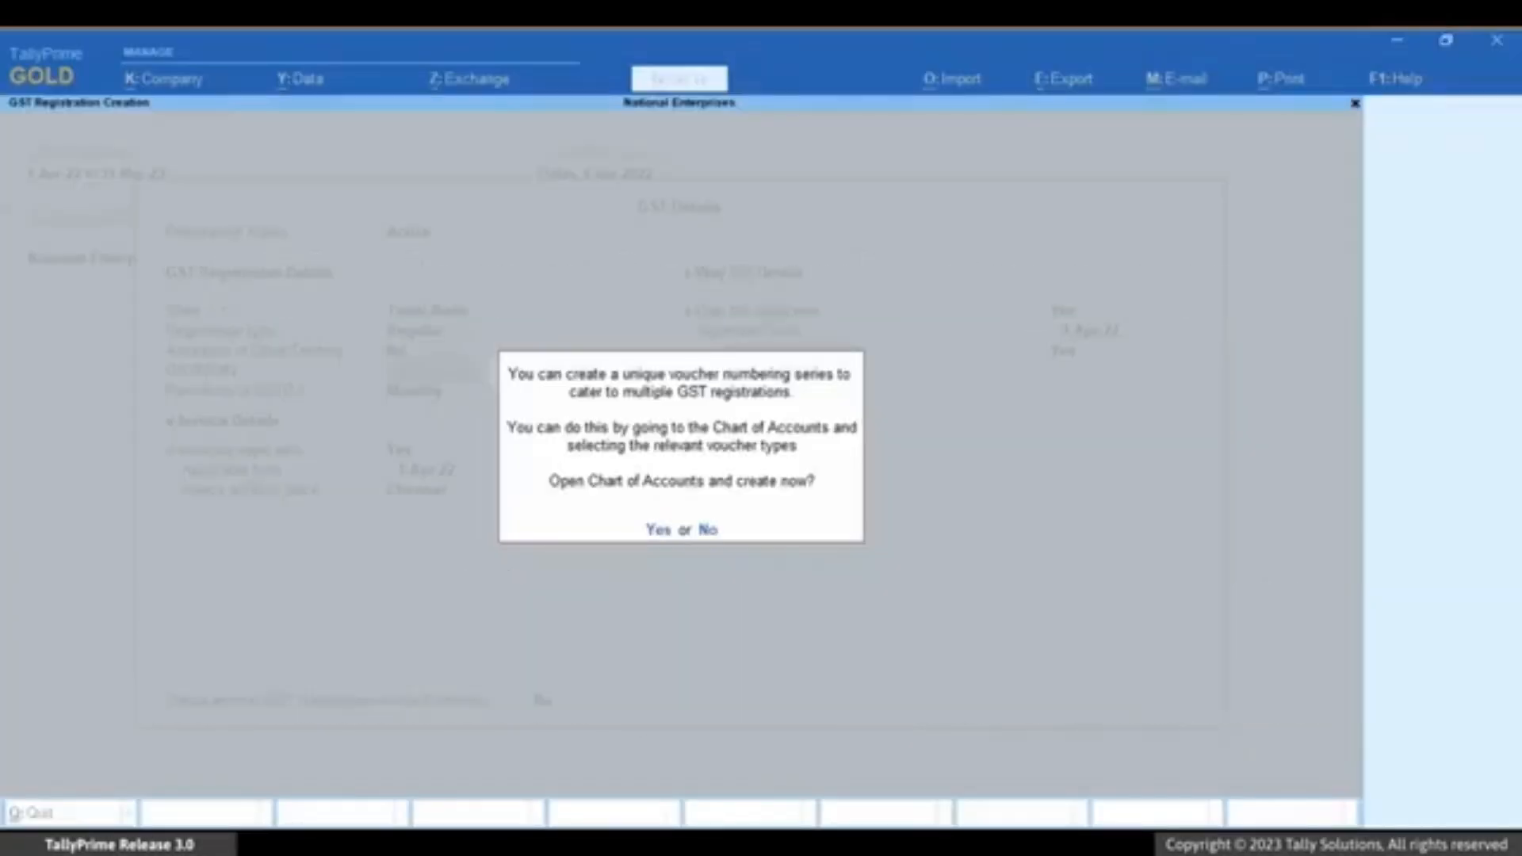
# Agree to open the Chart of Accounts and start a new voucher numbering series for the Sales voucher type
pyautogui.press('Return')
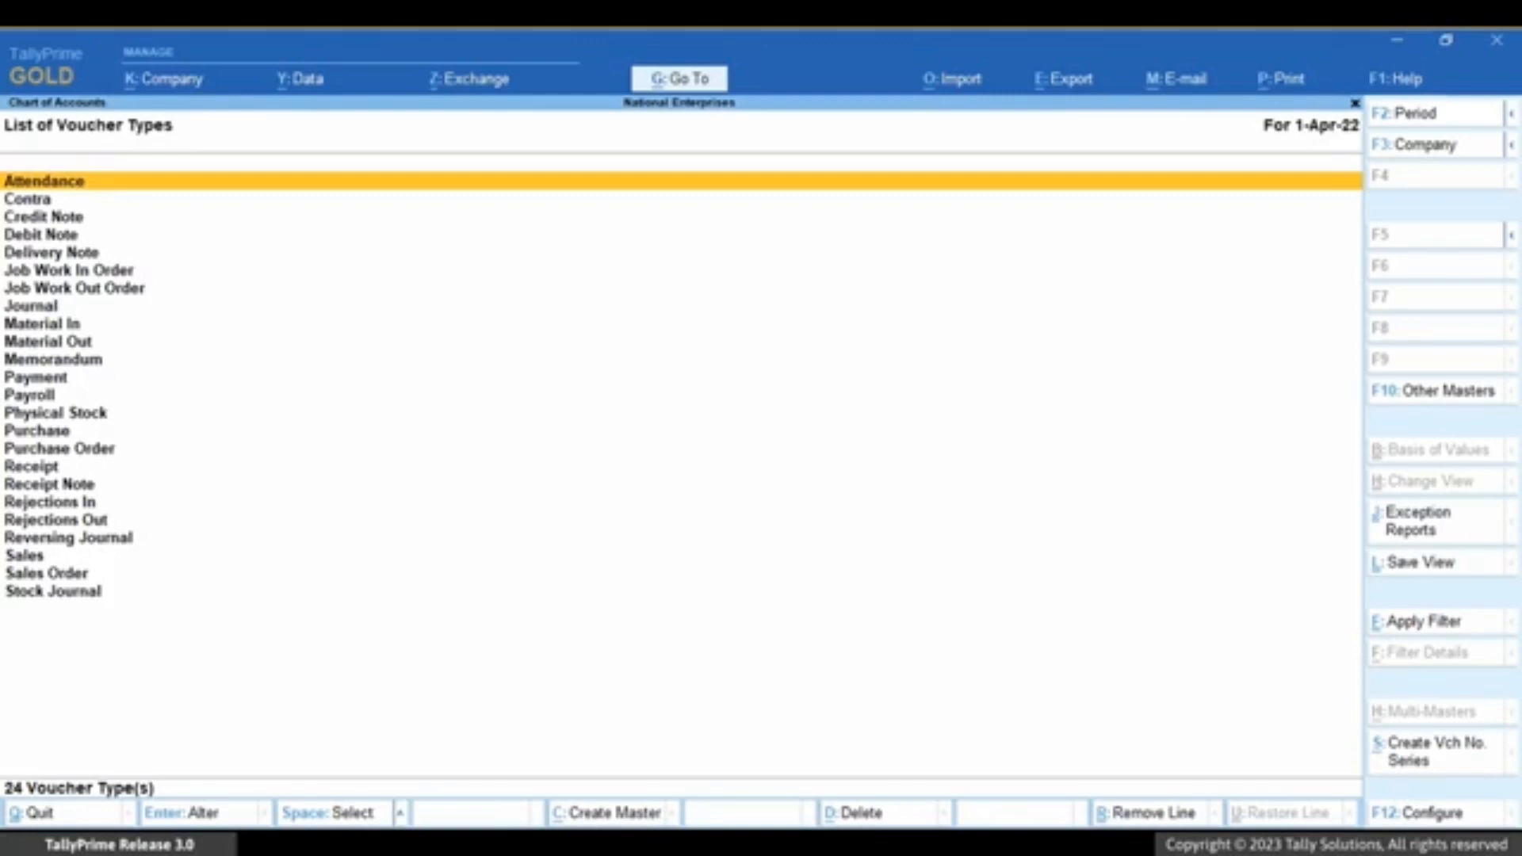
pyautogui.press('Down')
pyautogui.press('Down')
pyautogui.press('Down')
pyautogui.press('Down')
pyautogui.press('Down')
pyautogui.press('Down')
pyautogui.press('Down')
pyautogui.press('Down')
pyautogui.press('Down')
pyautogui.press('Down')
pyautogui.press('Down')
pyautogui.press('Down')
pyautogui.press('Down')
pyautogui.press('Down')
pyautogui.press('Down')
pyautogui.press('Down')
pyautogui.press('Down')
pyautogui.press('Down')
pyautogui.press('Down')
pyautogui.press('Down')
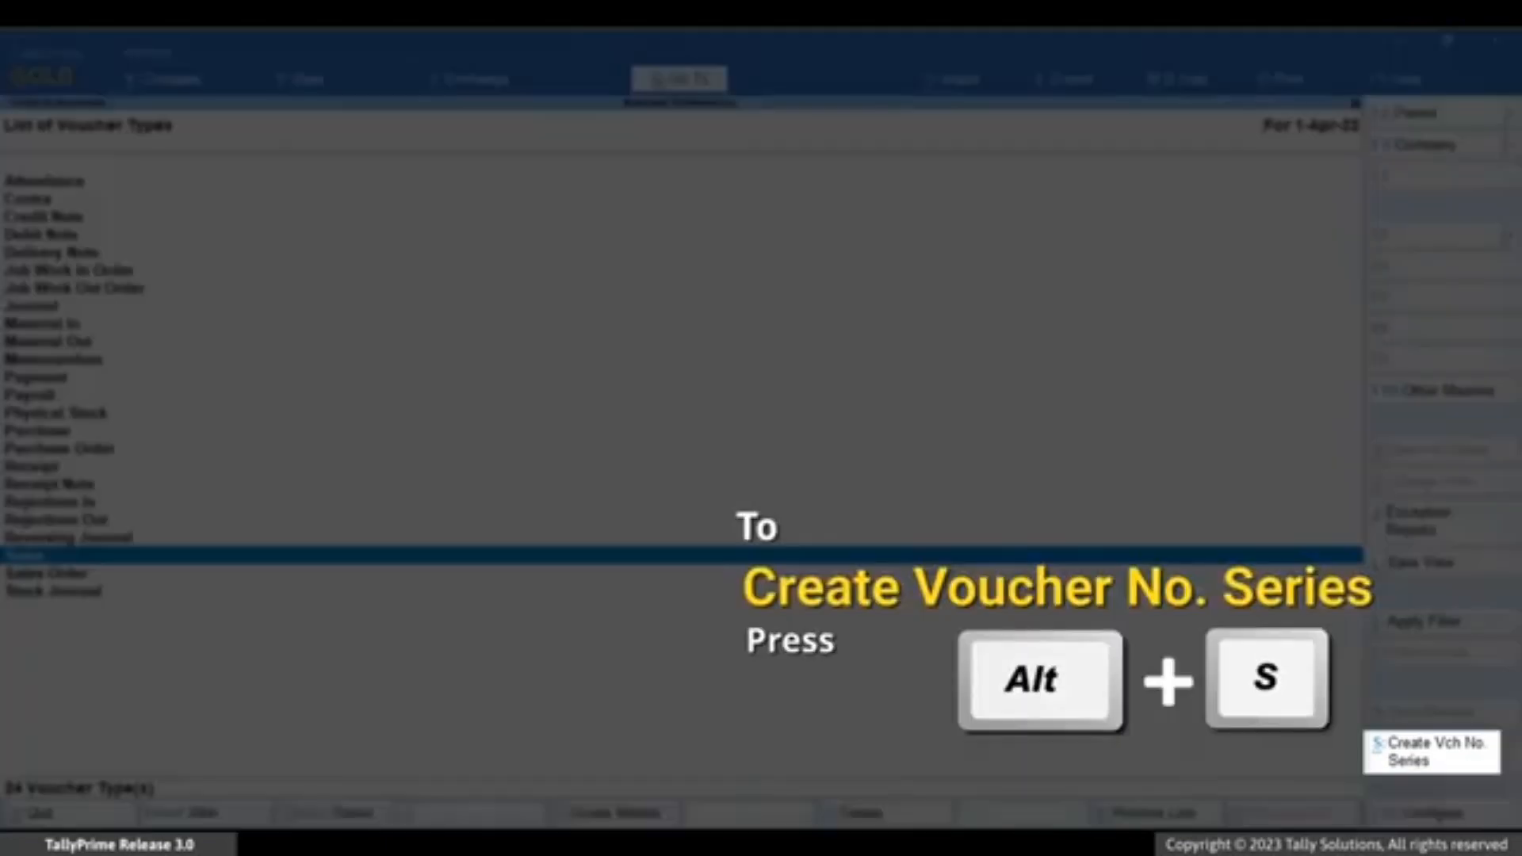
pyautogui.hotkey('alt', 's')
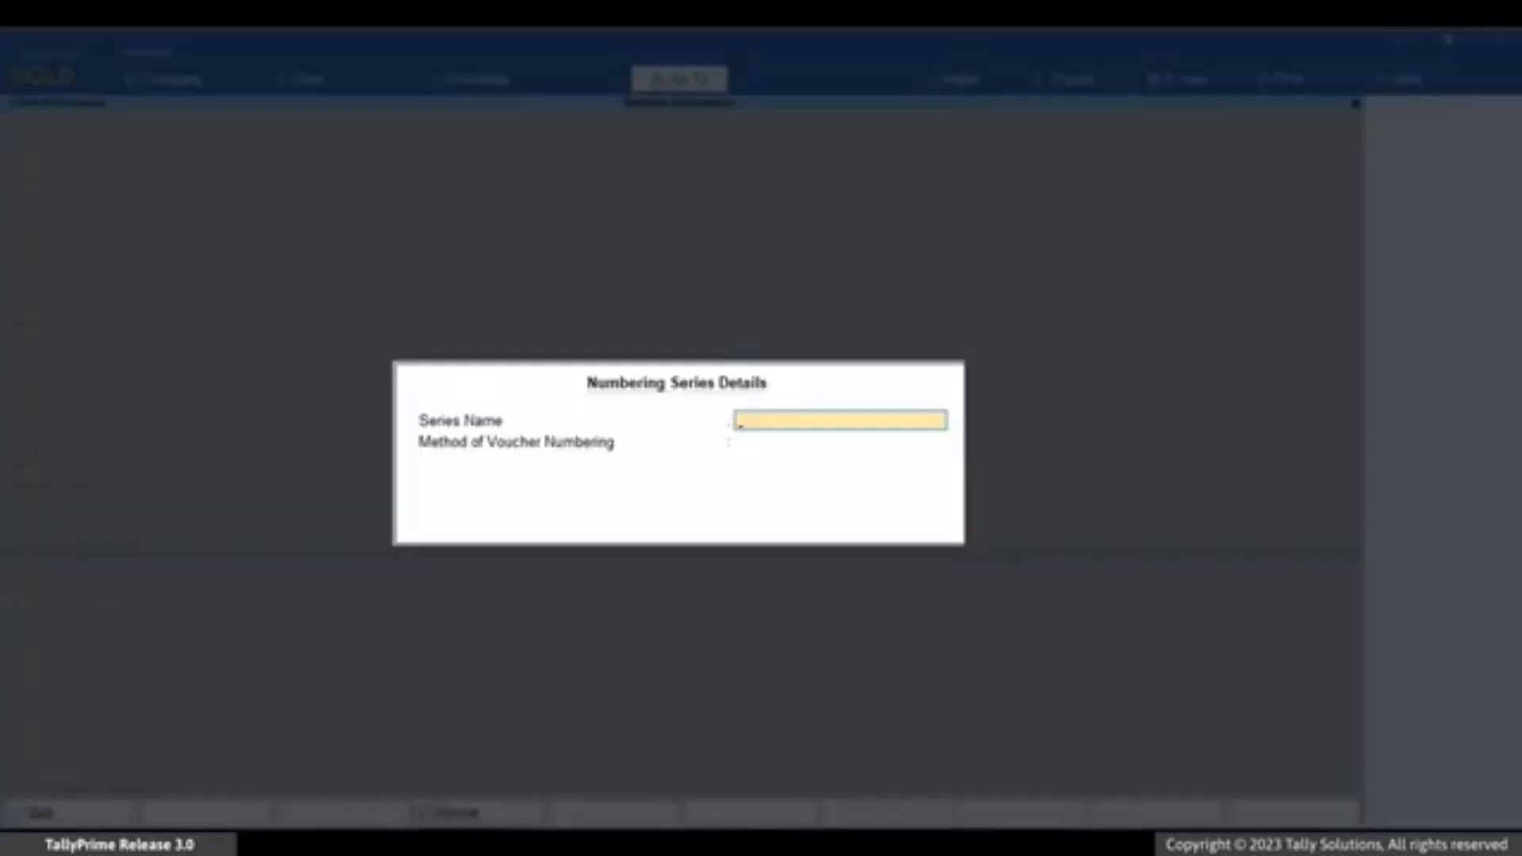
# Save the series as TN Series with Automatic numbering, Retain Original Voucher No. and additional numbering details set to Yes
pyautogui.write('TN Series')
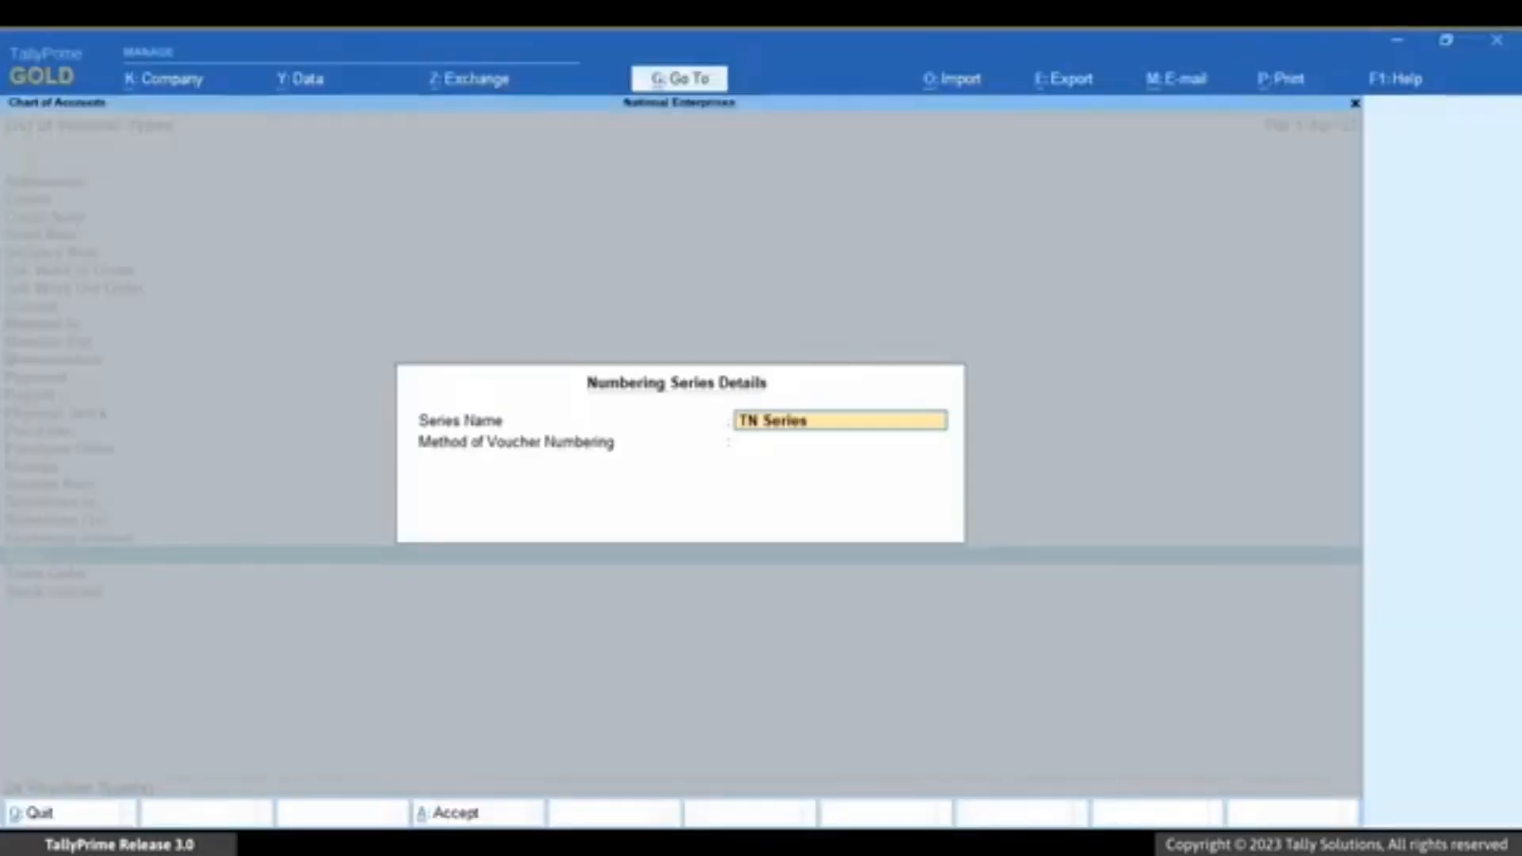
pyautogui.press('Return')
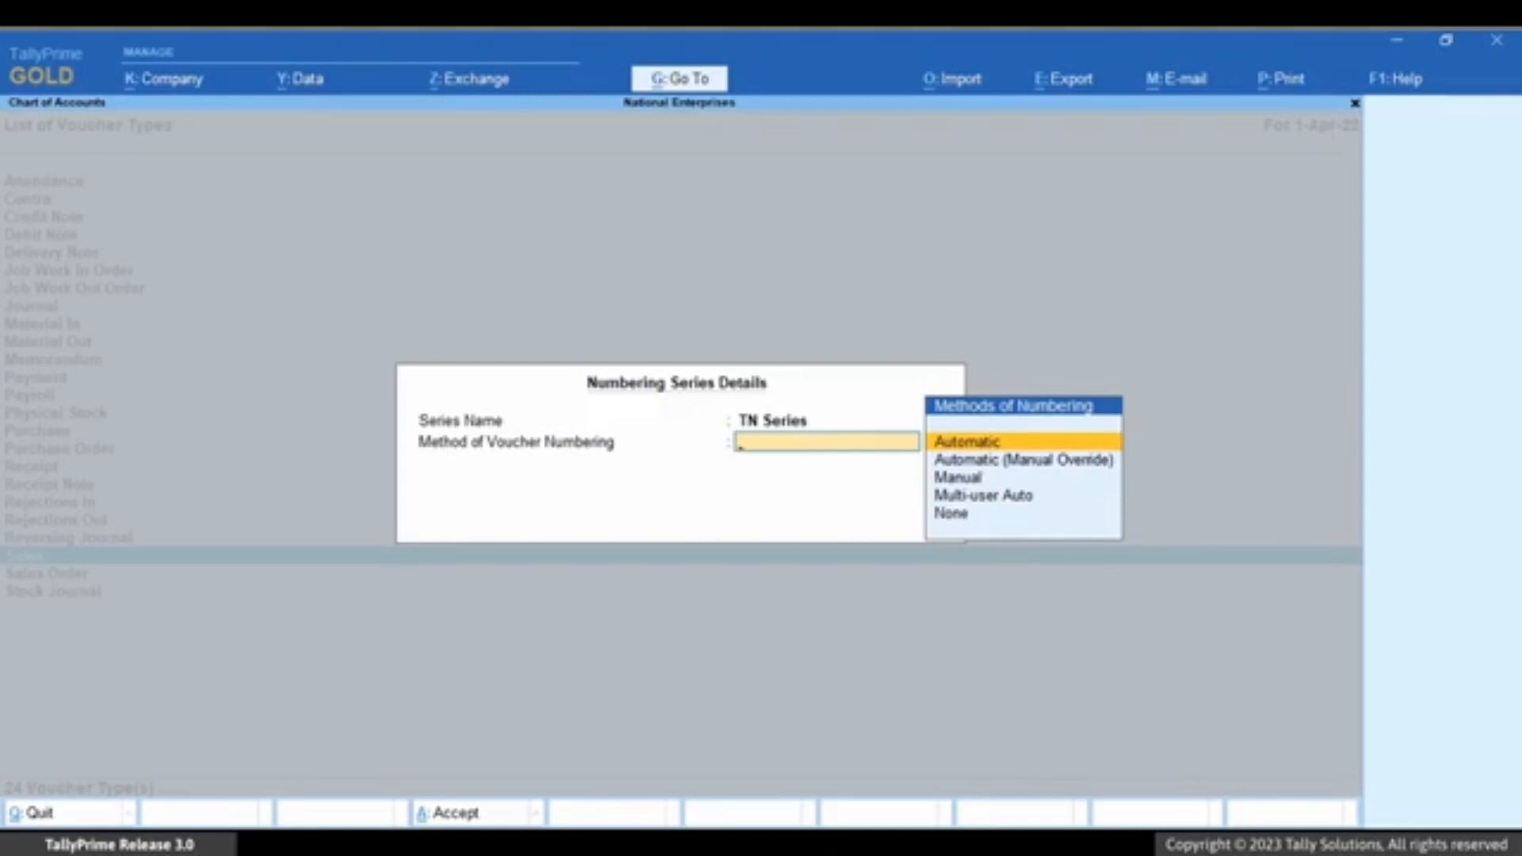
pyautogui.press('Return')
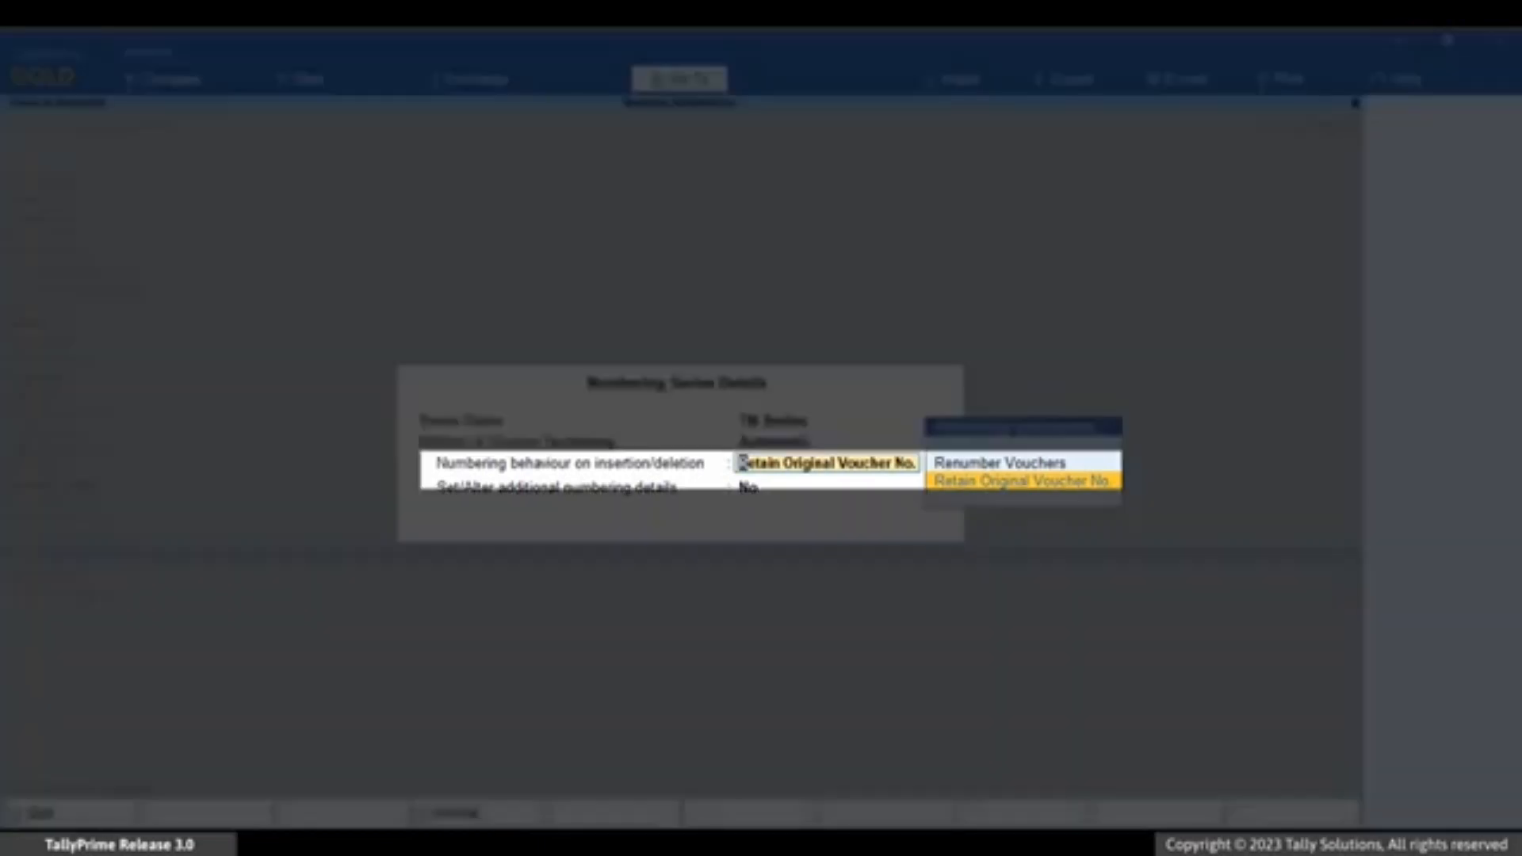
pyautogui.press('Return')
pyautogui.write('y')
pyautogui.press('Return')
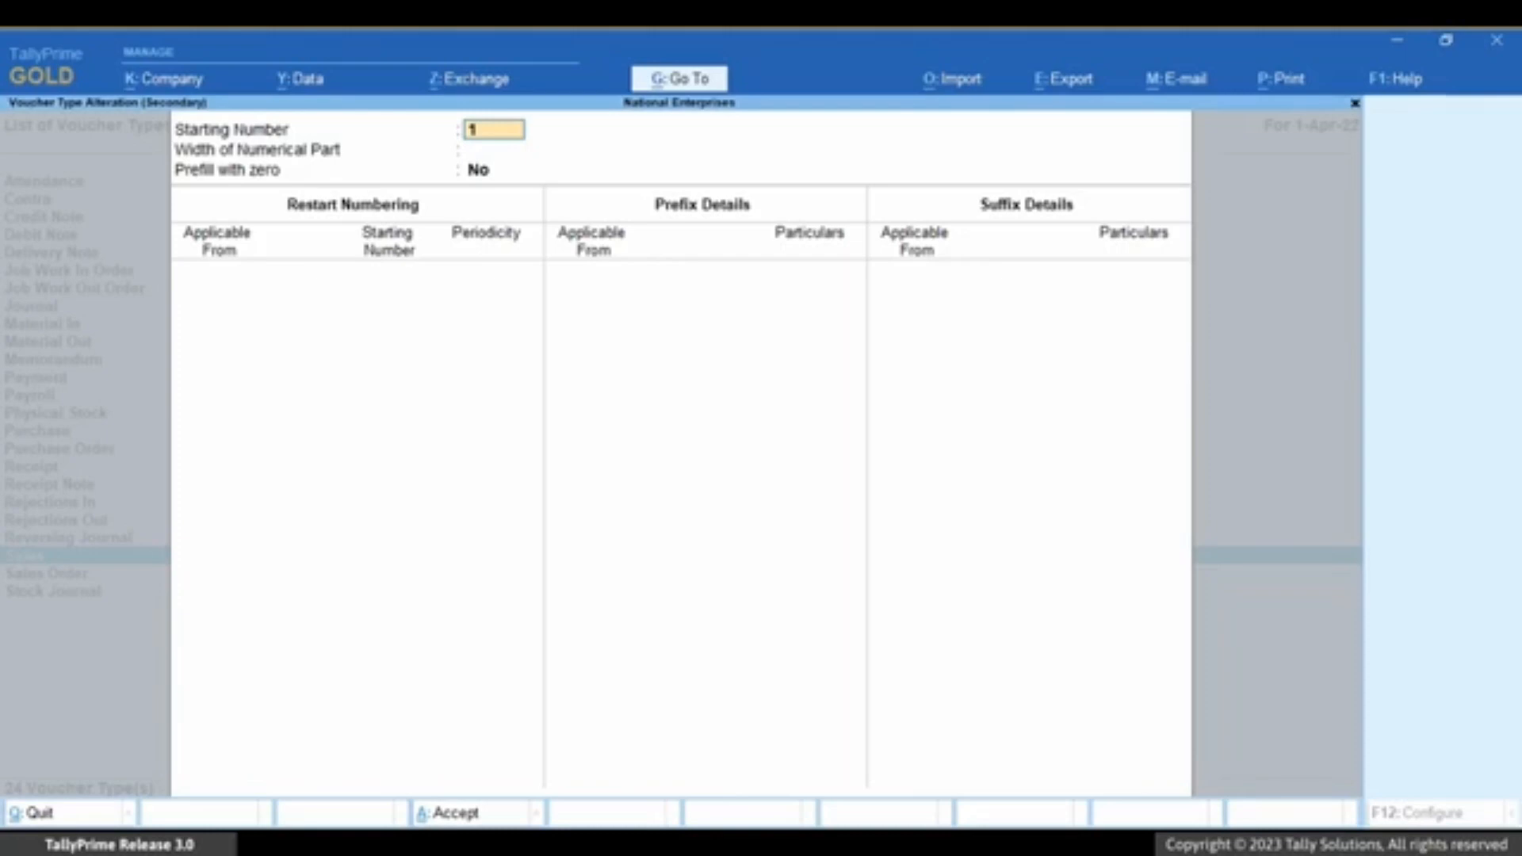
pyautogui.press('Escape')
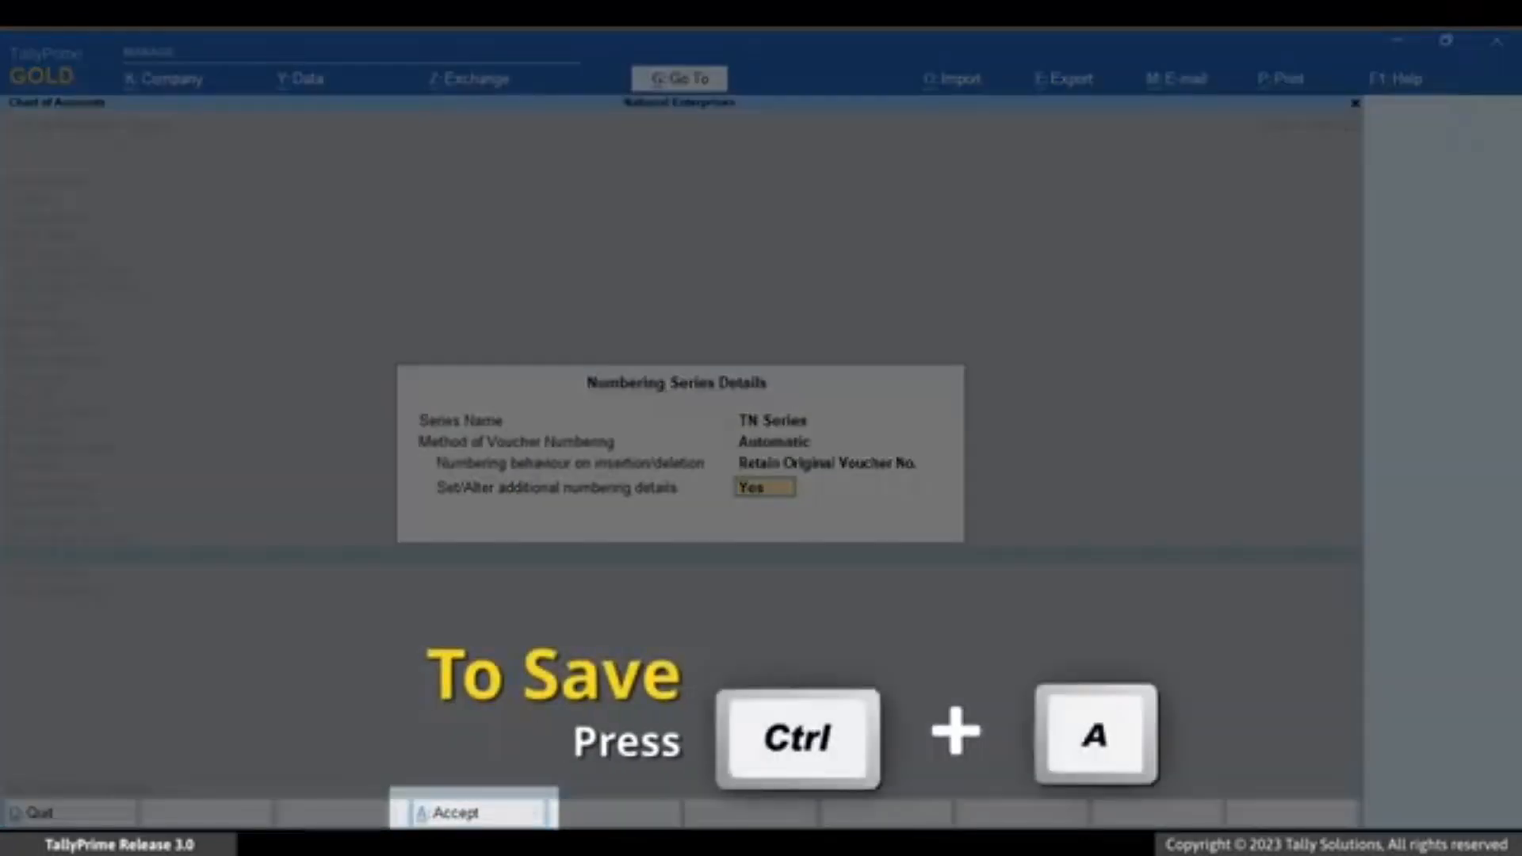
pyautogui.hotkey('ctrl', 'a')
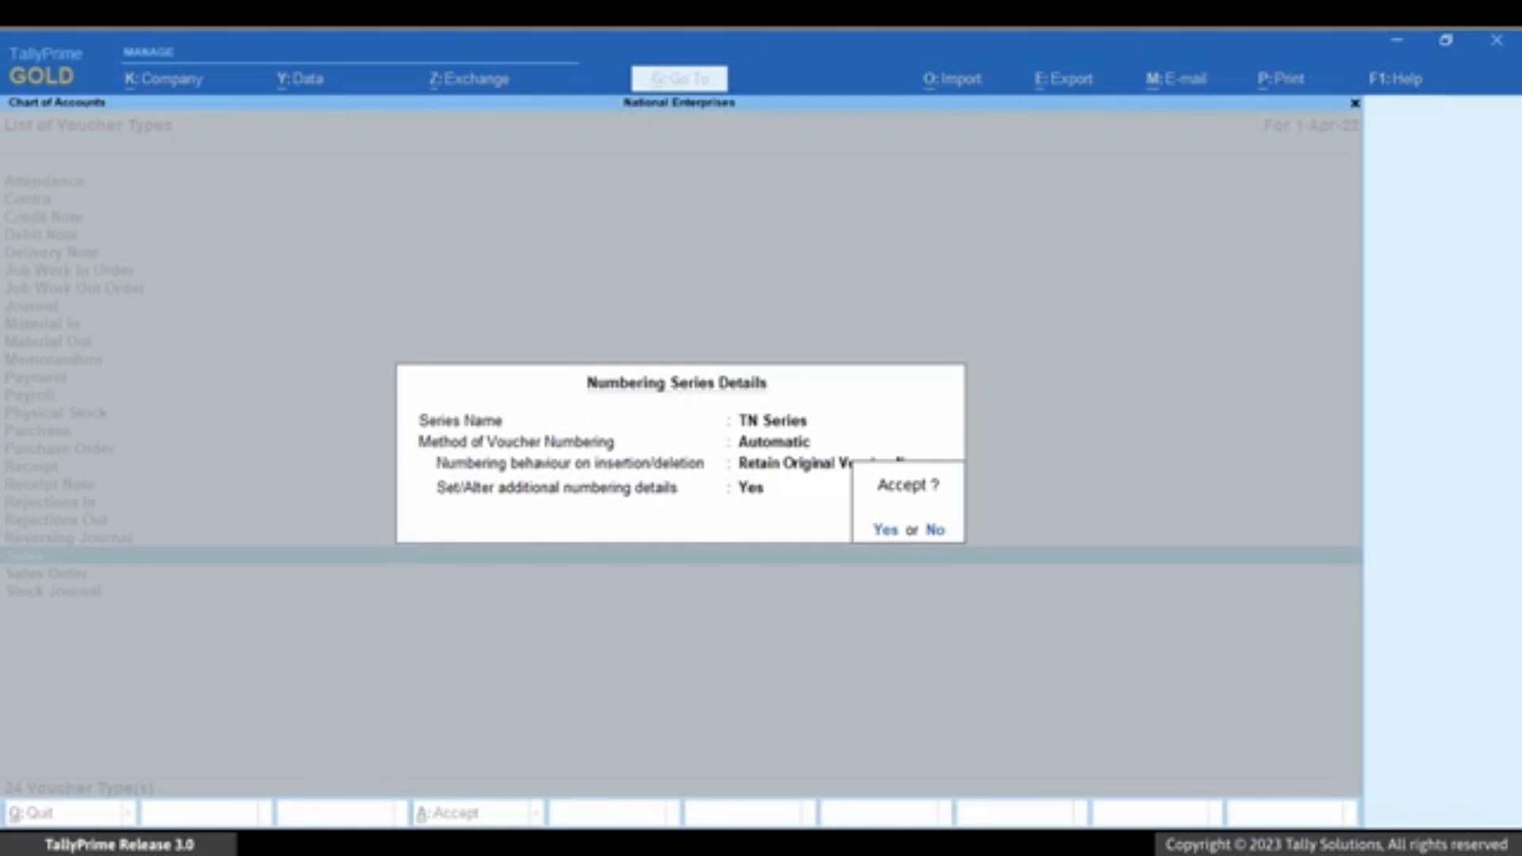
pyautogui.press('y')
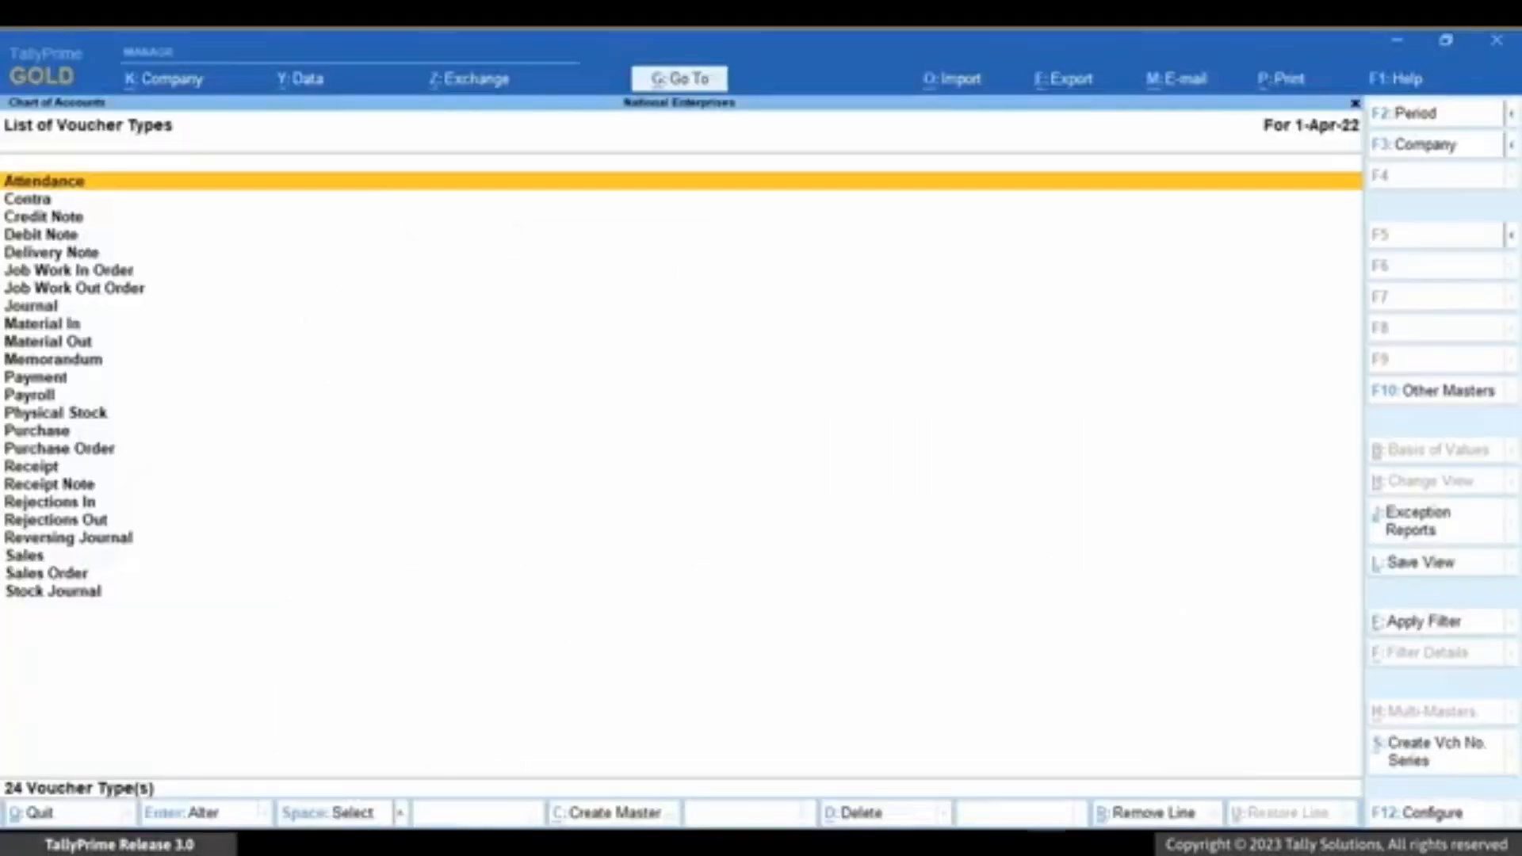
# Go to master alteration and bring up the voucher types available for altering
pyautogui.press('alt')
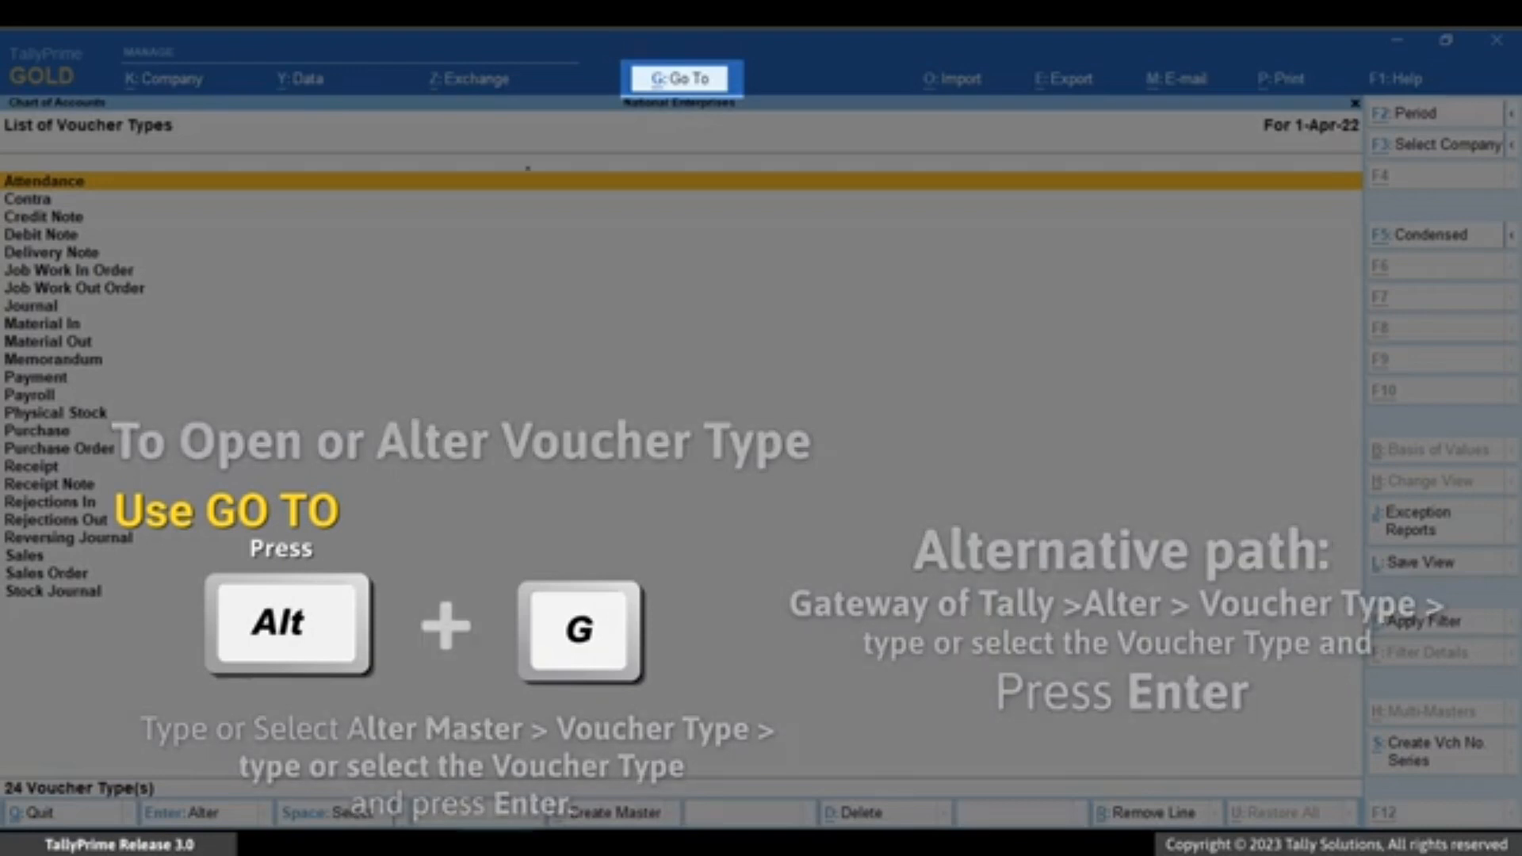
pyautogui.hotkey('alt', 'g')
pyautogui.press('Up')
pyautogui.press('Up')
pyautogui.press('Up')
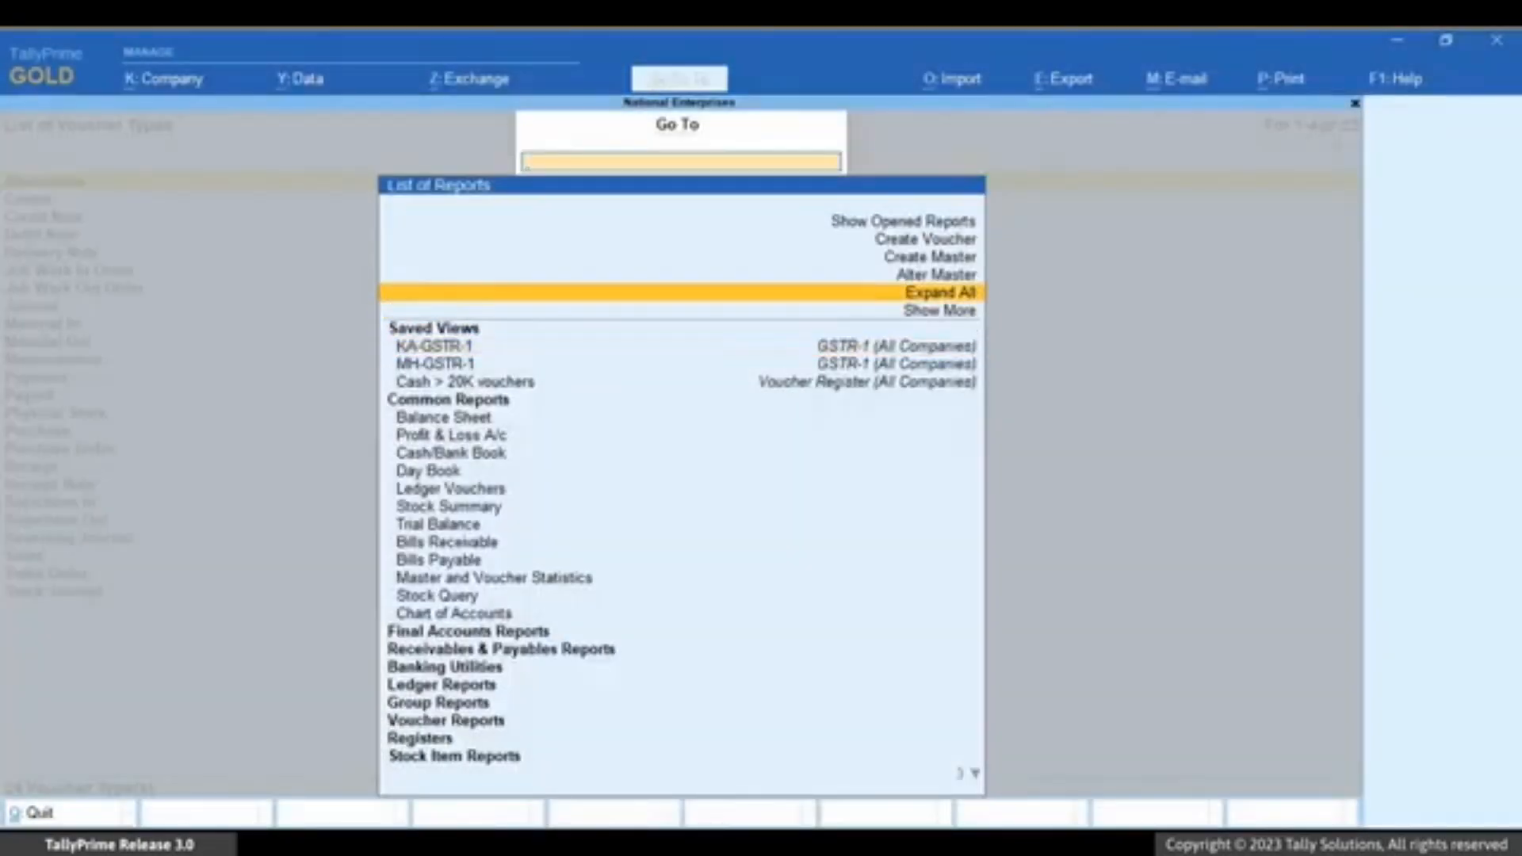
pyautogui.press('Return')
pyautogui.press('Down')
pyautogui.press('Down')
pyautogui.press('Down')
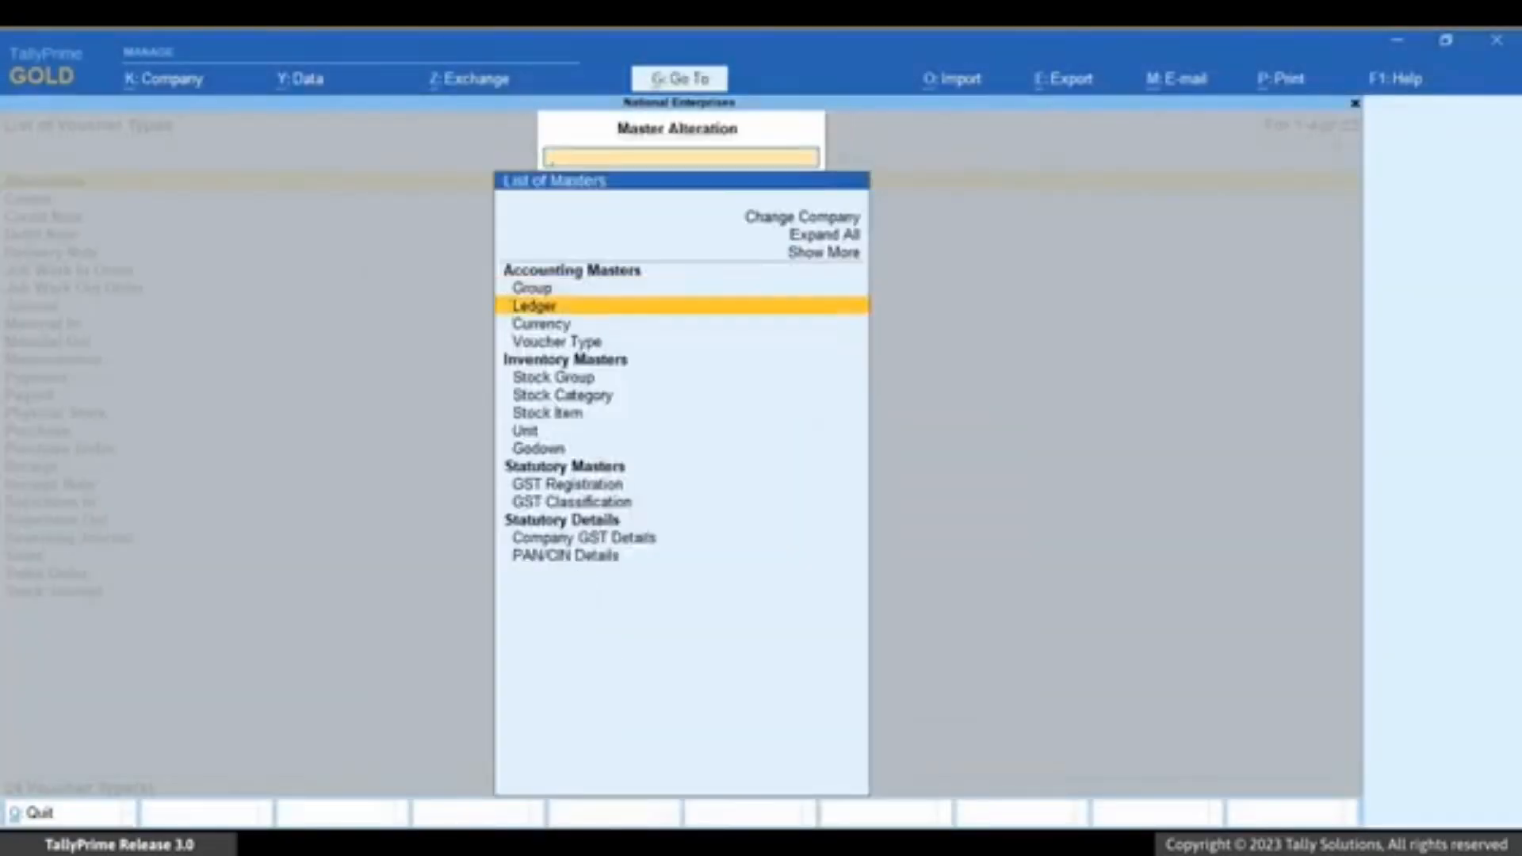
pyautogui.press('Return')
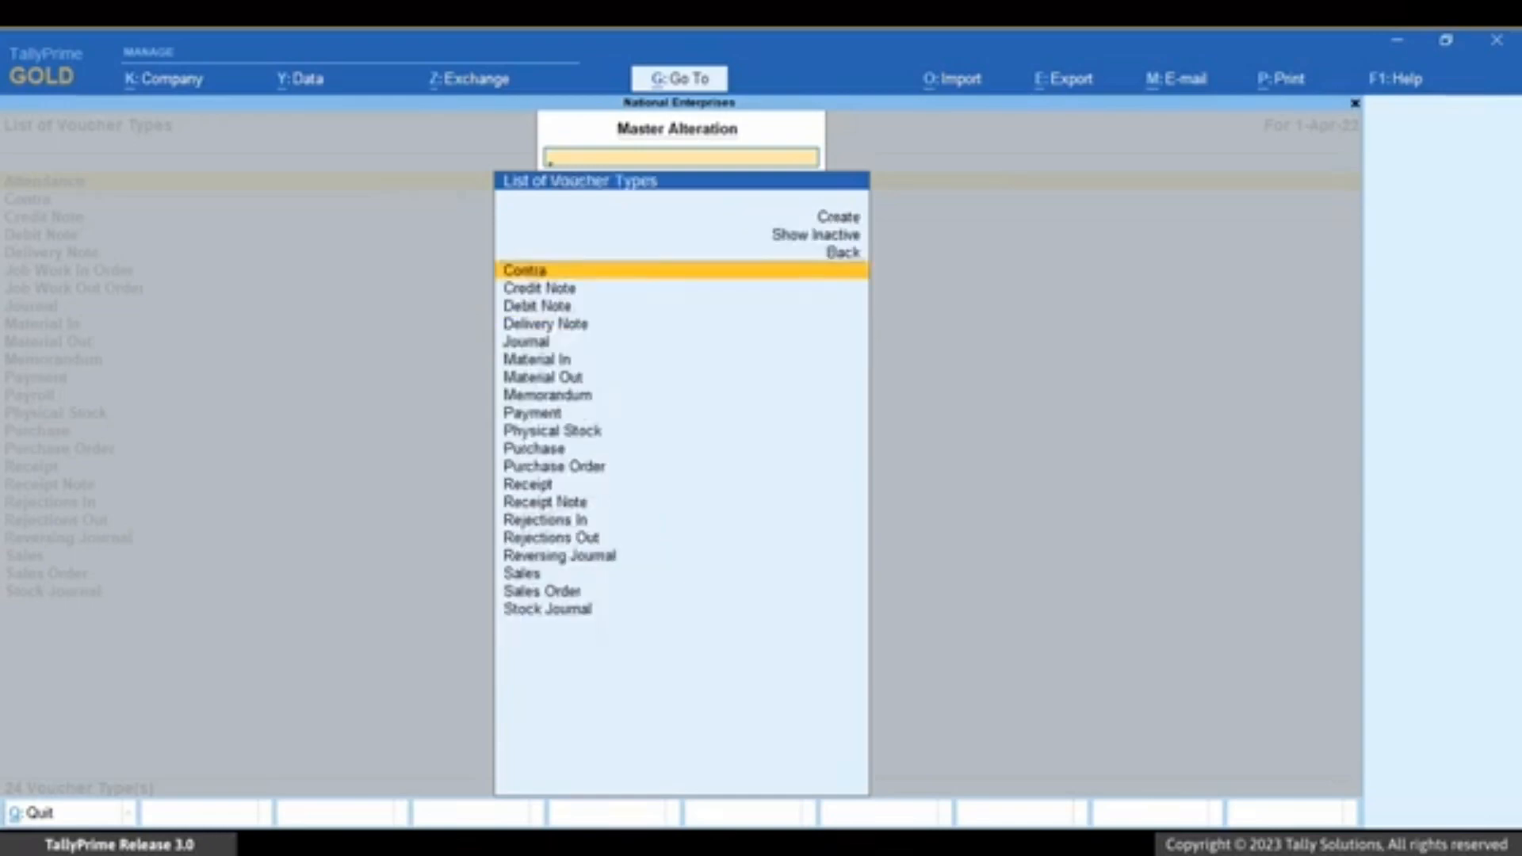
# Open the Purchase voucher type for alteration
pyautogui.press('Down')
pyautogui.press('Down')
pyautogui.press('Down')
pyautogui.press('Down')
pyautogui.press('Down')
pyautogui.press('Down')
pyautogui.press('Down')
pyautogui.press('Down')
pyautogui.press('Down')
pyautogui.press('Down')
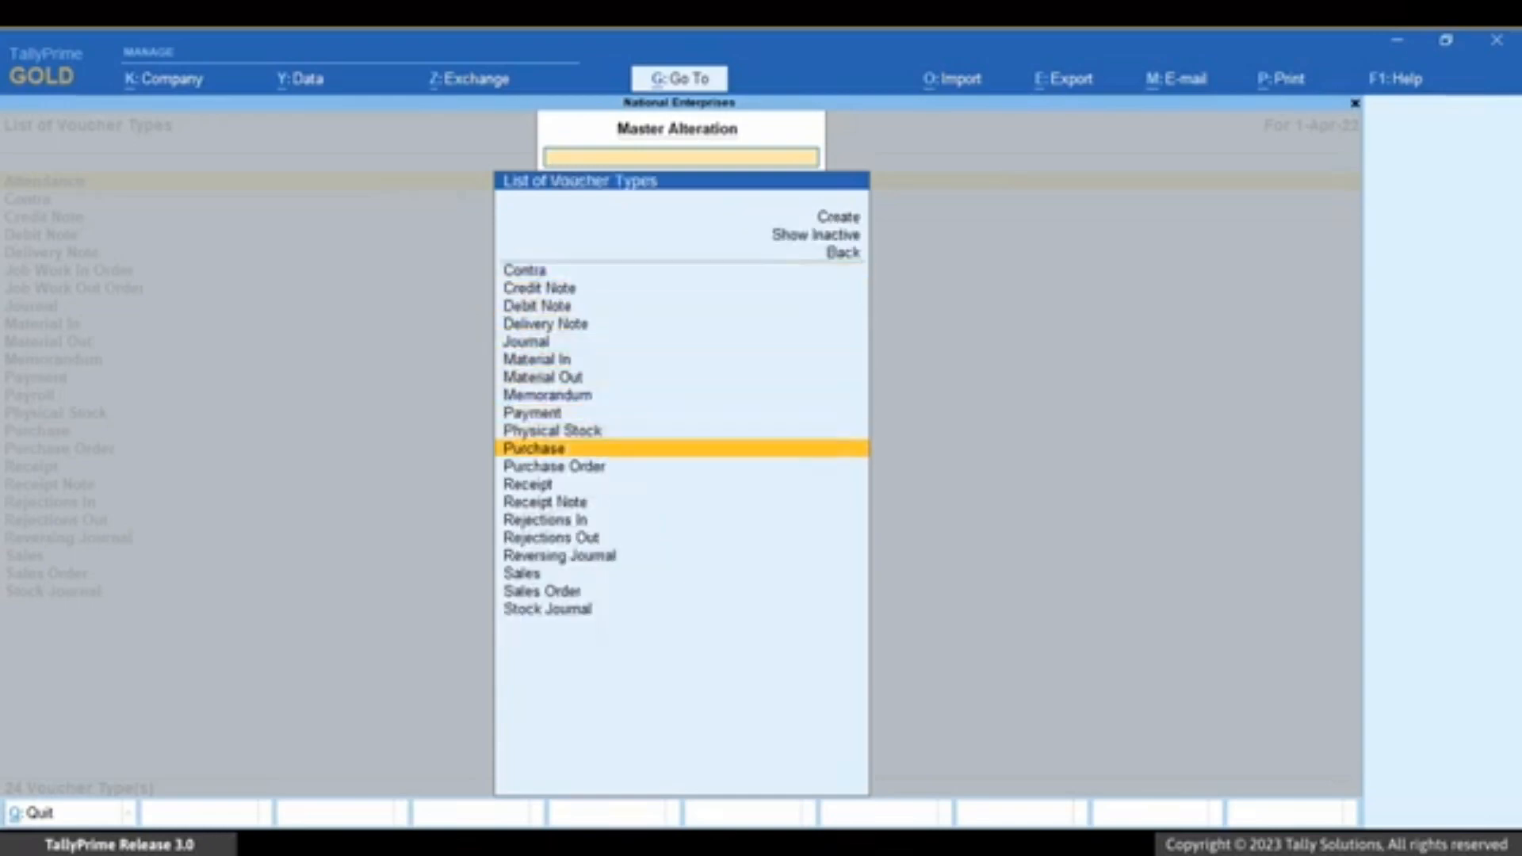
pyautogui.press('Return')
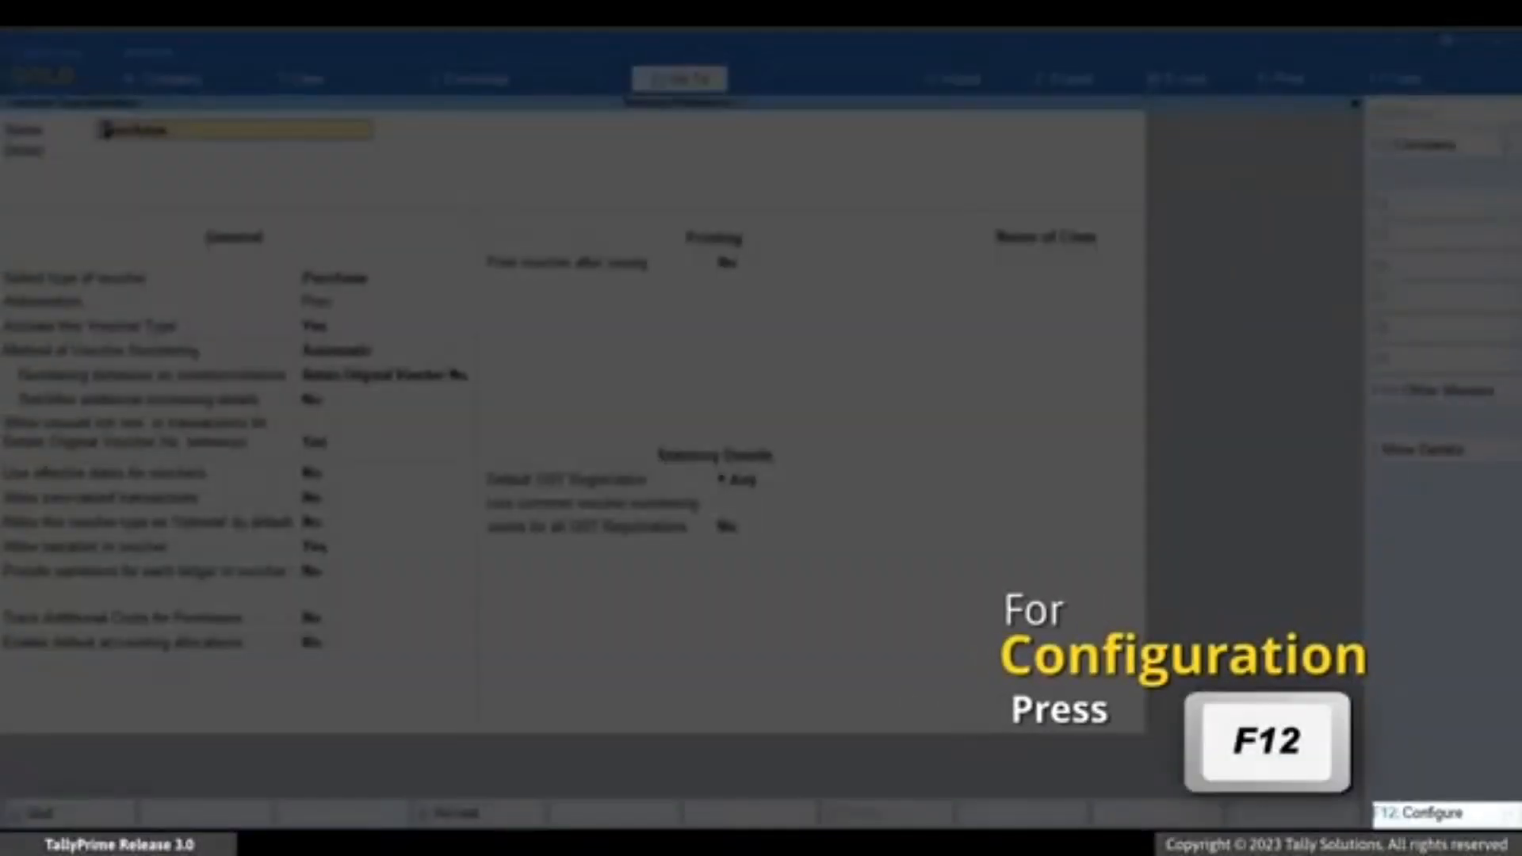
# Configure the voucher type screen with Define multiple numbering series for vouchers set to Yes
pyautogui.press('F12')
pyautogui.press('Return')
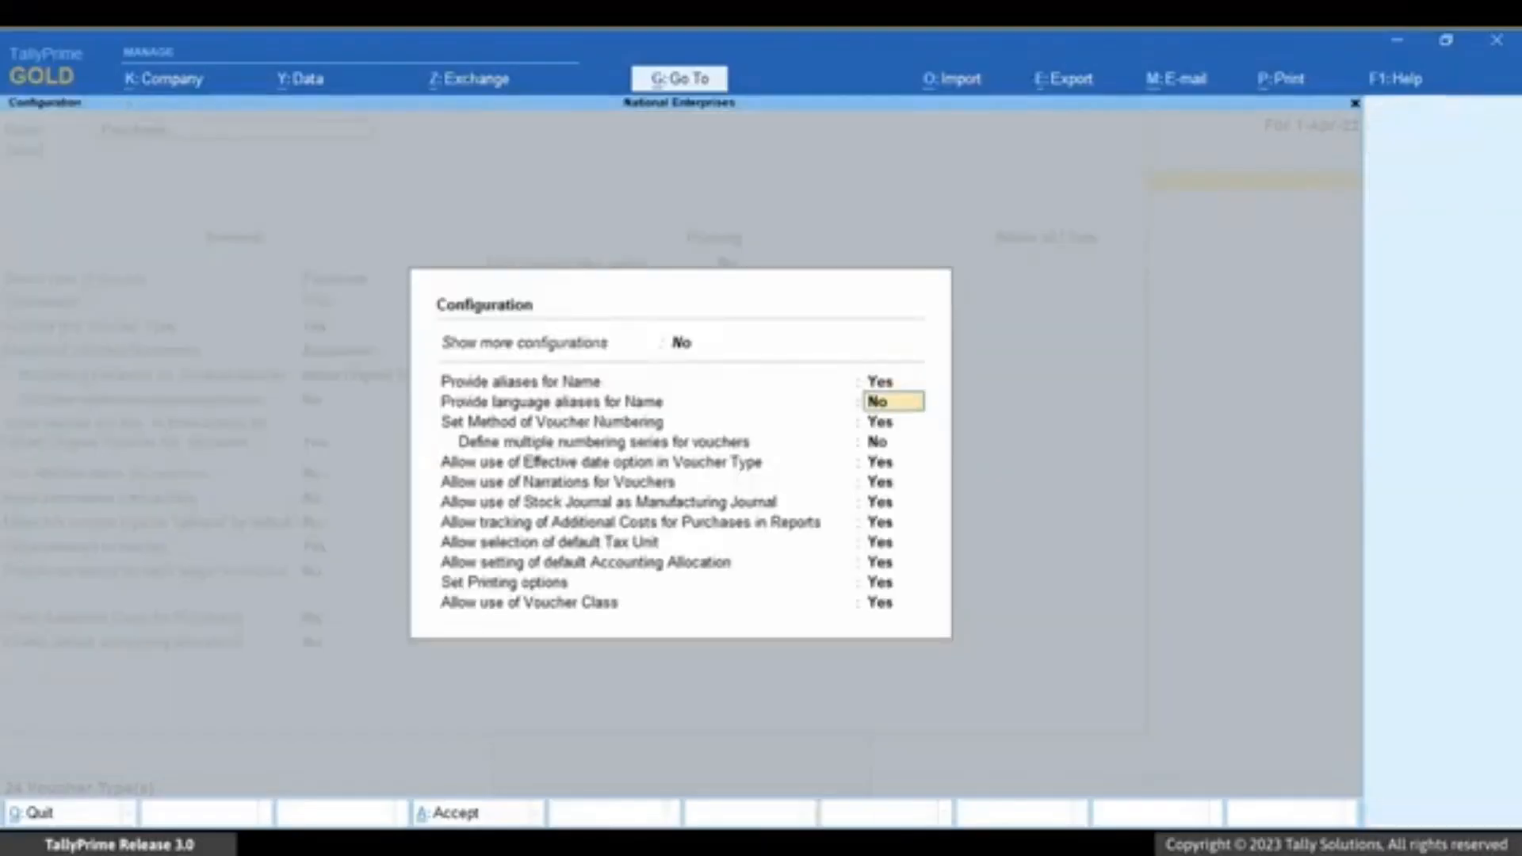
pyautogui.press('Down')
pyautogui.press('Down')
pyautogui.write('y')
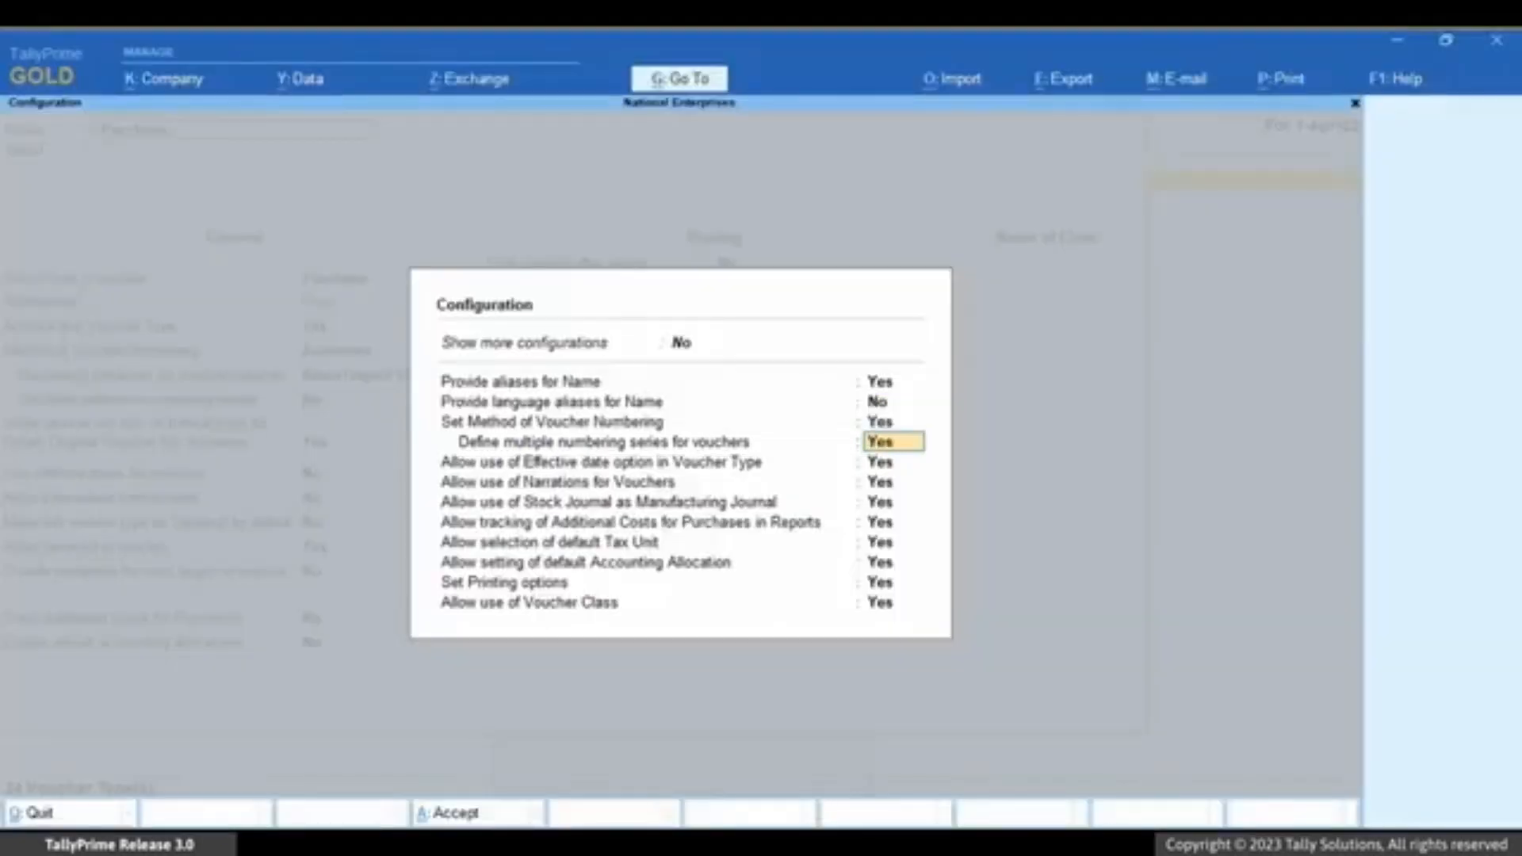
pyautogui.press('Return')
pyautogui.hotkey('ctrl', 'a')
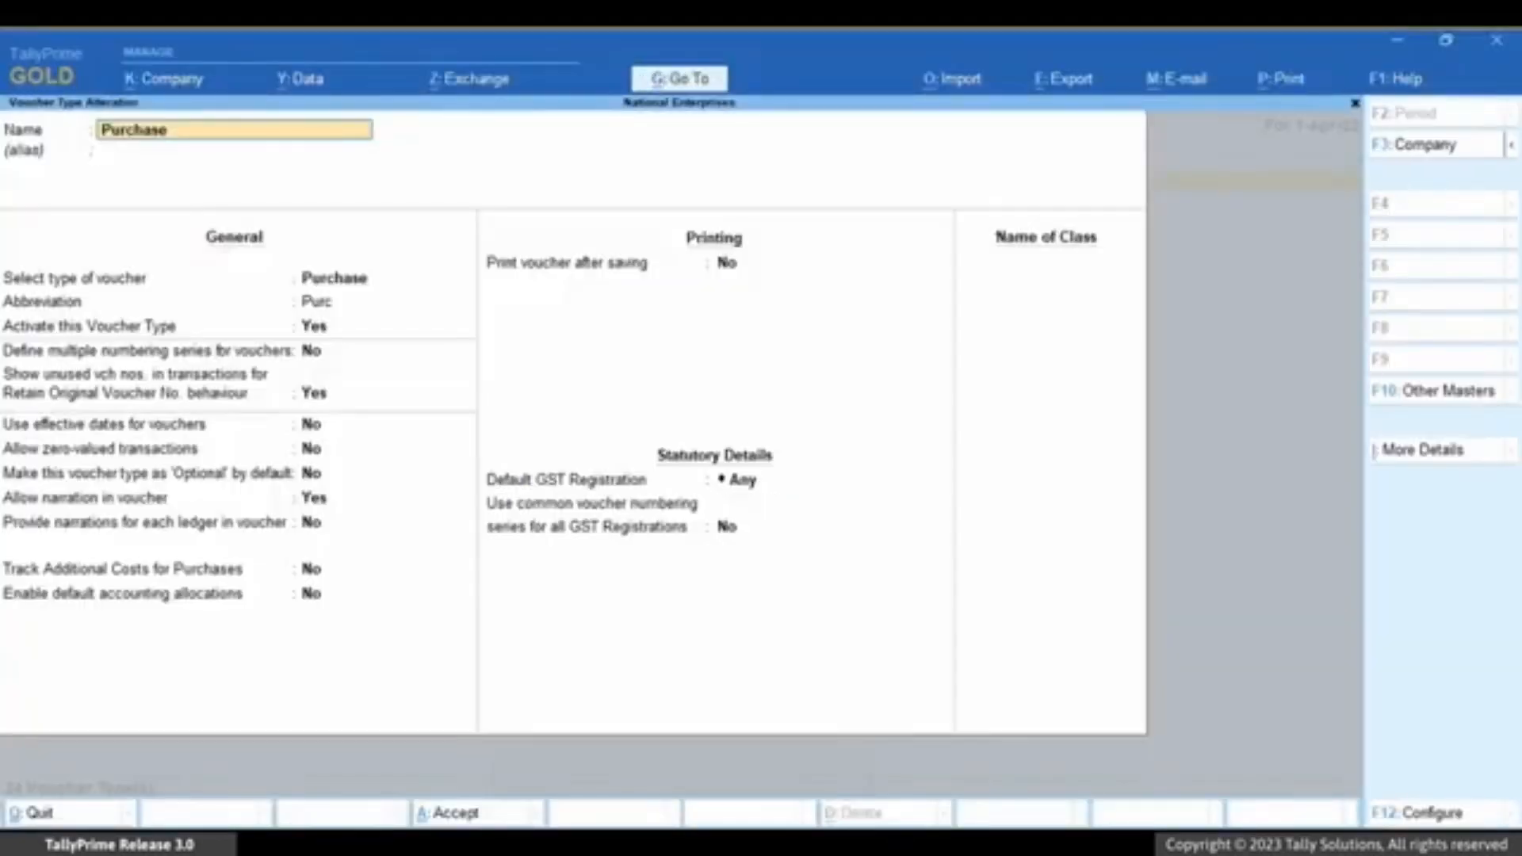
# Set Define multiple numbering series for vouchers to Yes in the Purchase voucher type's general details
pyautogui.press('Return')
pyautogui.press('Return')
pyautogui.press('Return')
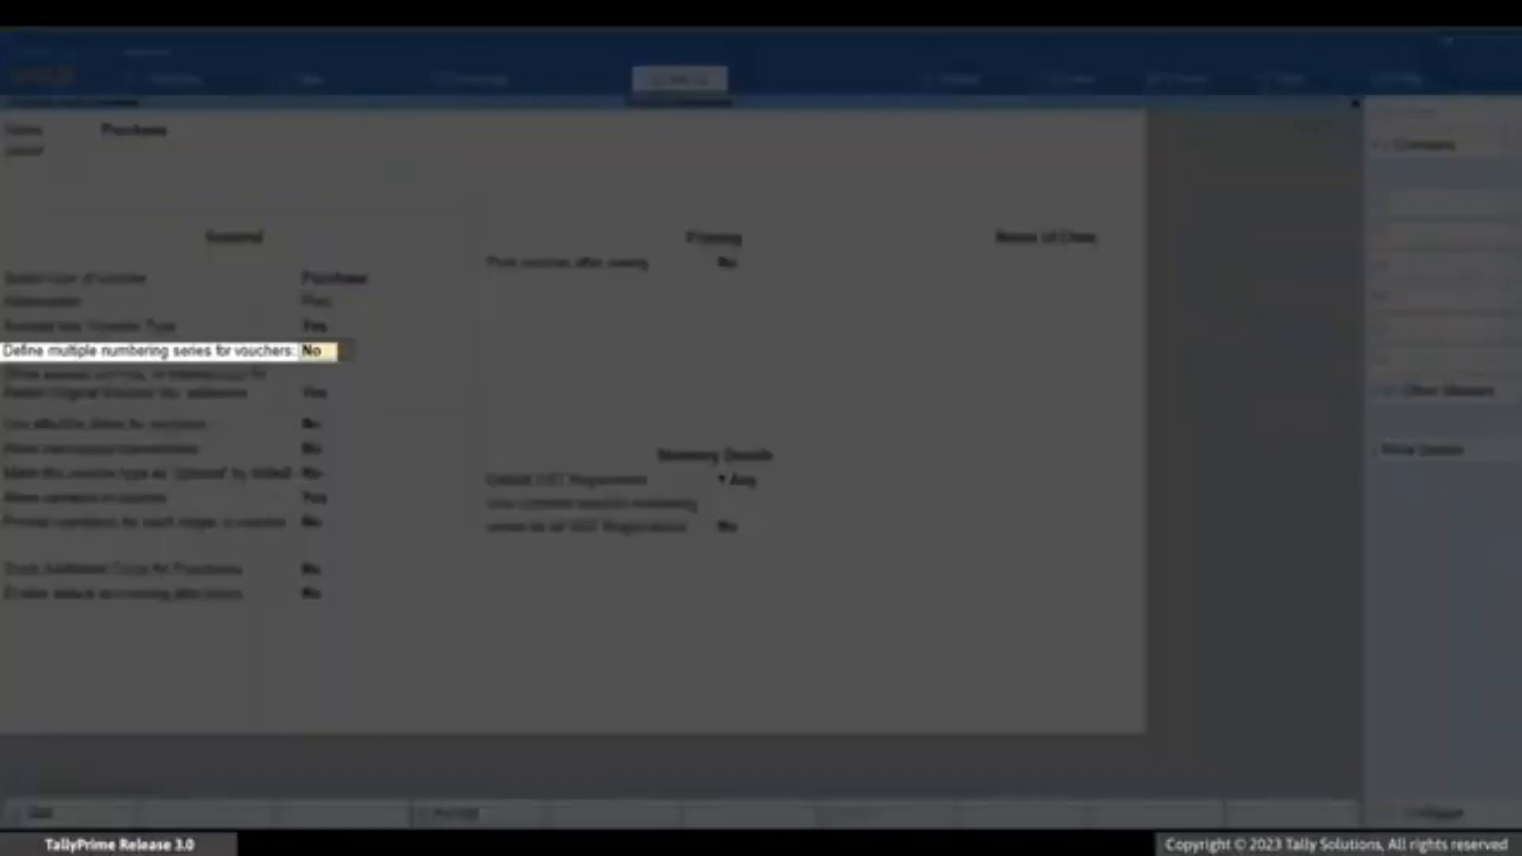
pyautogui.press('Return')
pyautogui.write('Yes')
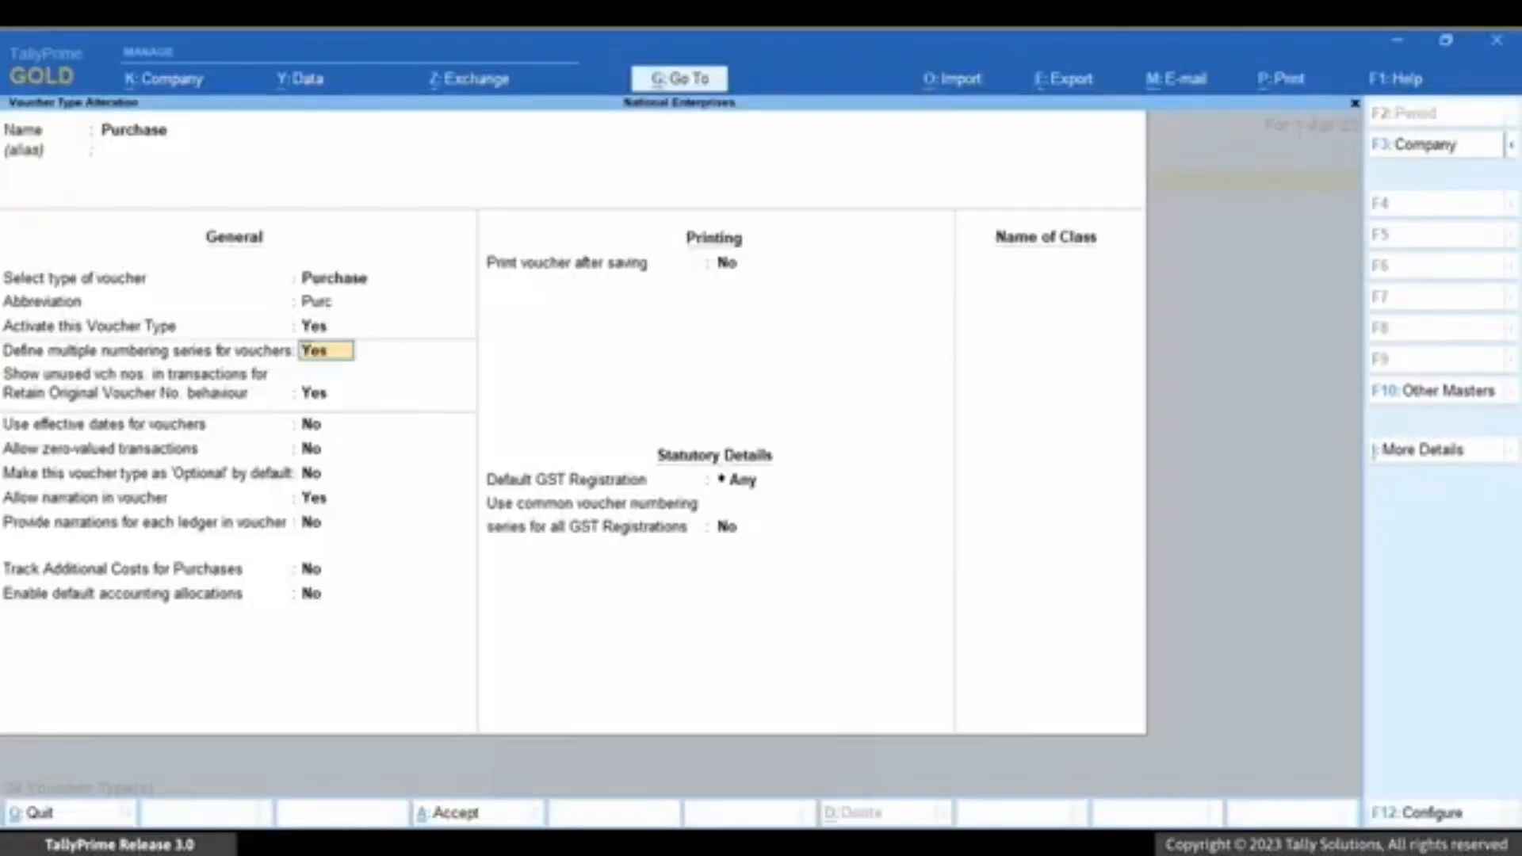
pyautogui.press('Return')
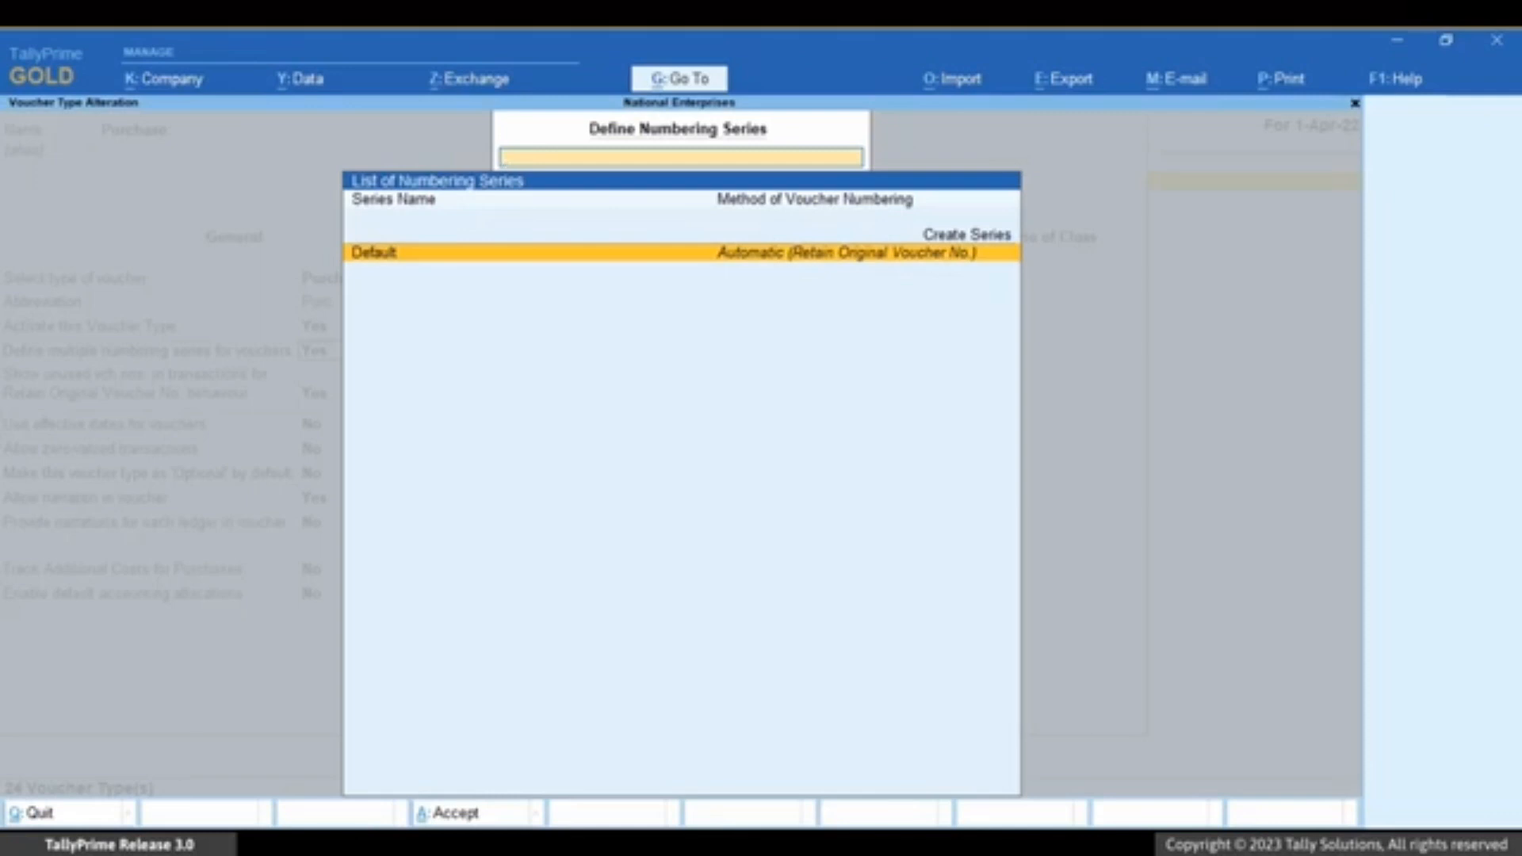
# Create the numbering series Kar/Purchase with Automatic numbering and Retain Original Voucher No., and save the Purchase voucher type
pyautogui.press('Up')
pyautogui.press('Return')
pyautogui.write('Kar/Purchase')
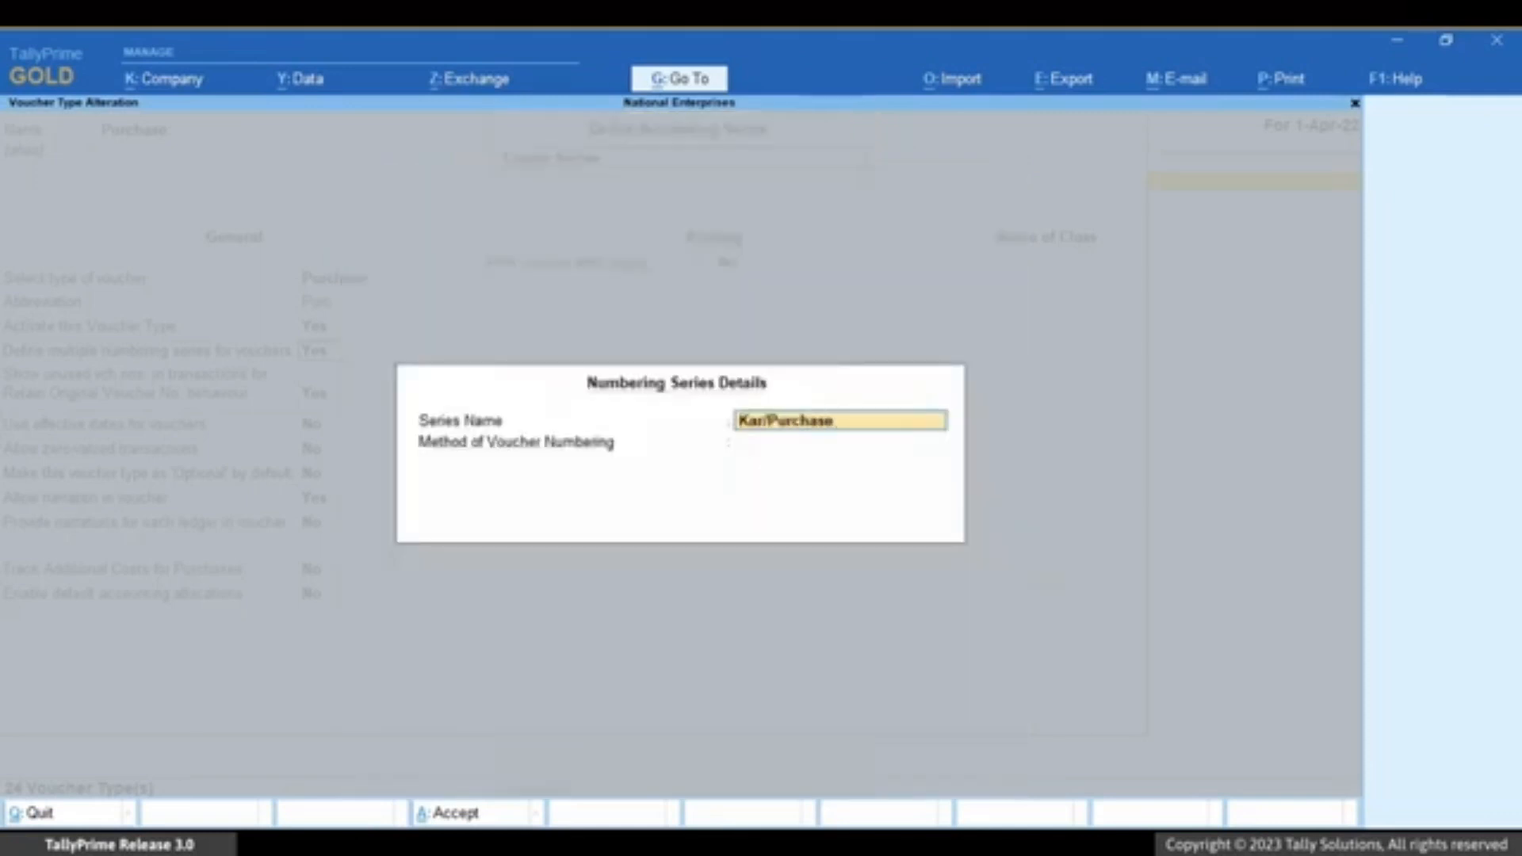
pyautogui.press('Return')
pyautogui.press('Return')
pyautogui.press('Return')
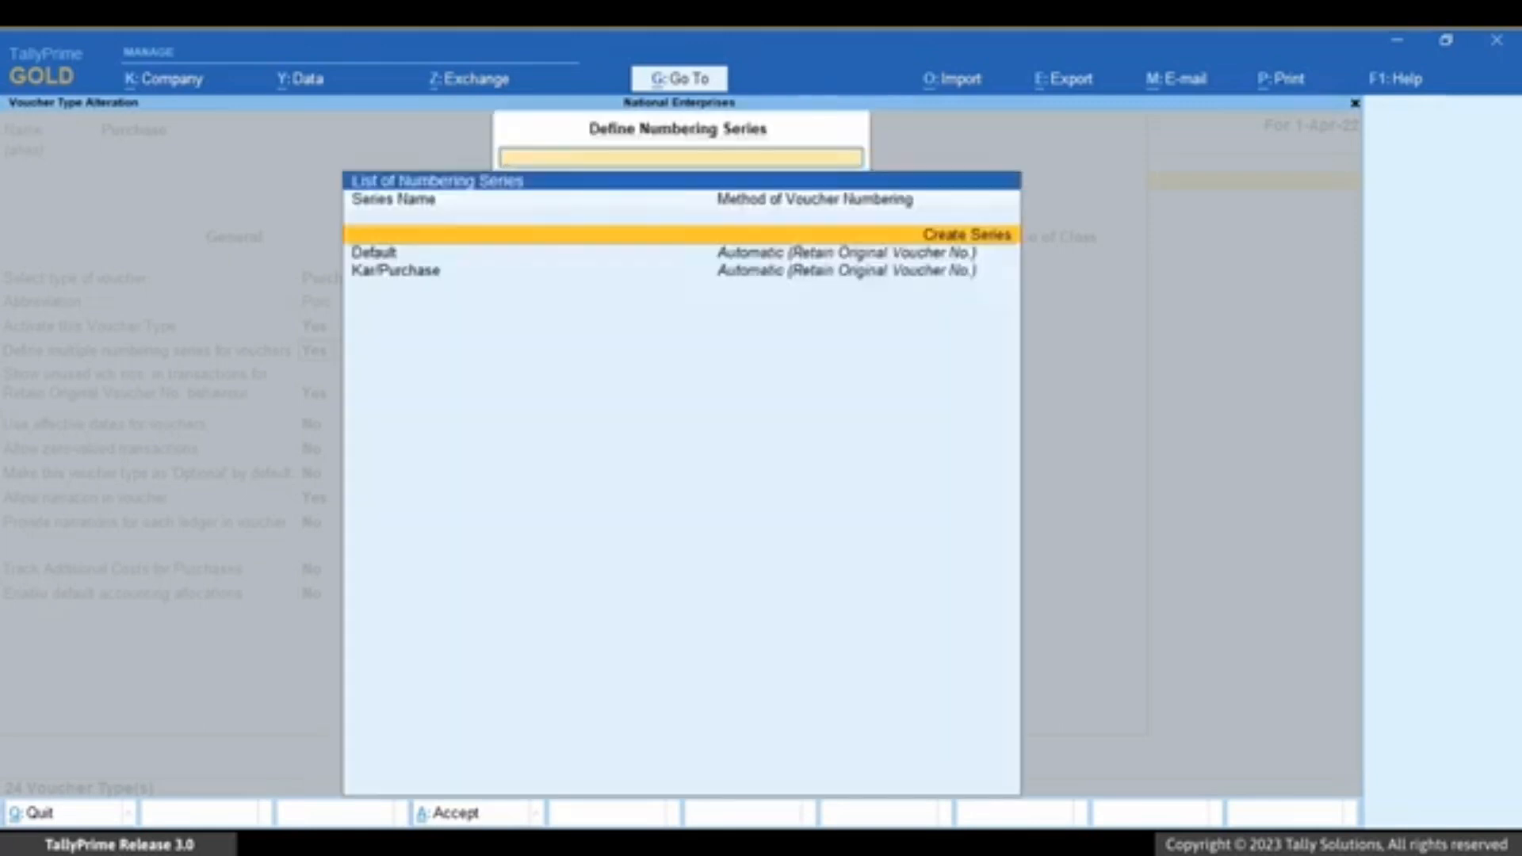
pyautogui.press('Escape')
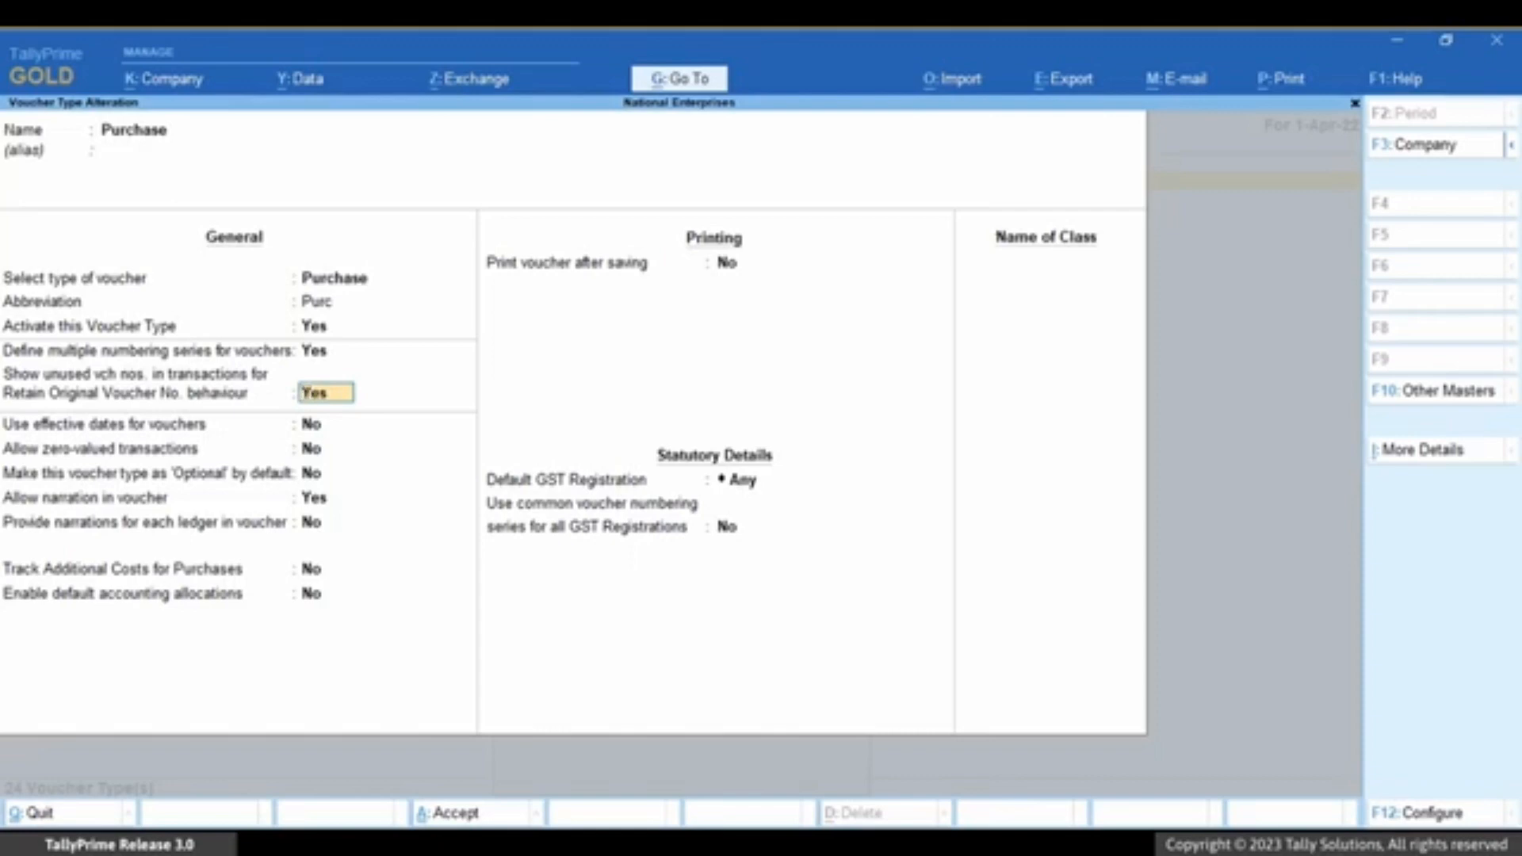
pyautogui.hotkey('ctrl', 'a')
# Return to the company features and, with Goods and Services Tax (GST) set to Yes, open the company's GST registrations
pyautogui.press('BackSpace')
pyautogui.press('Escape')
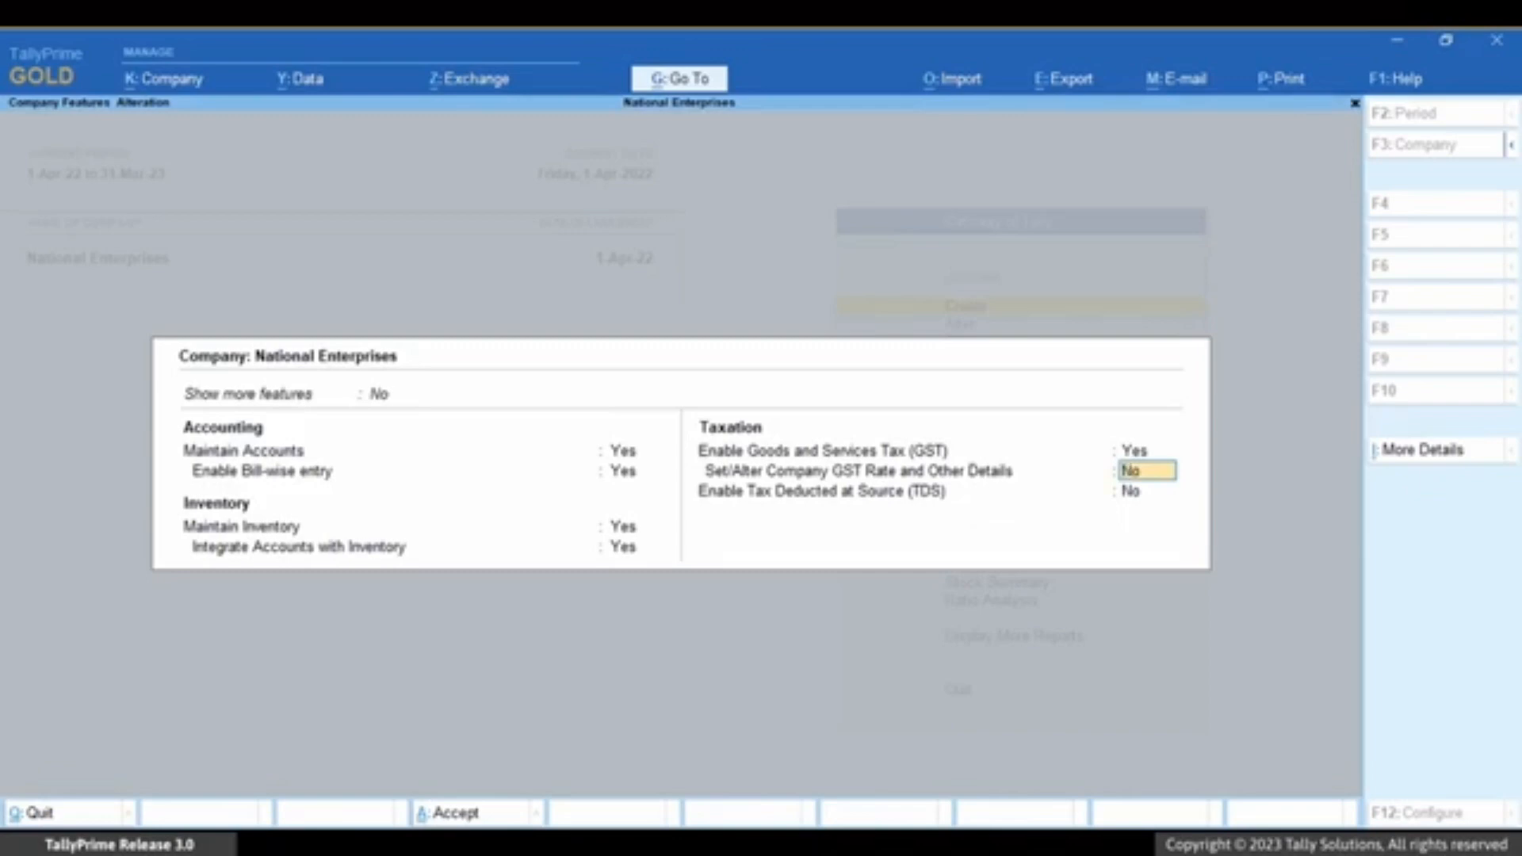
pyautogui.press('Up')
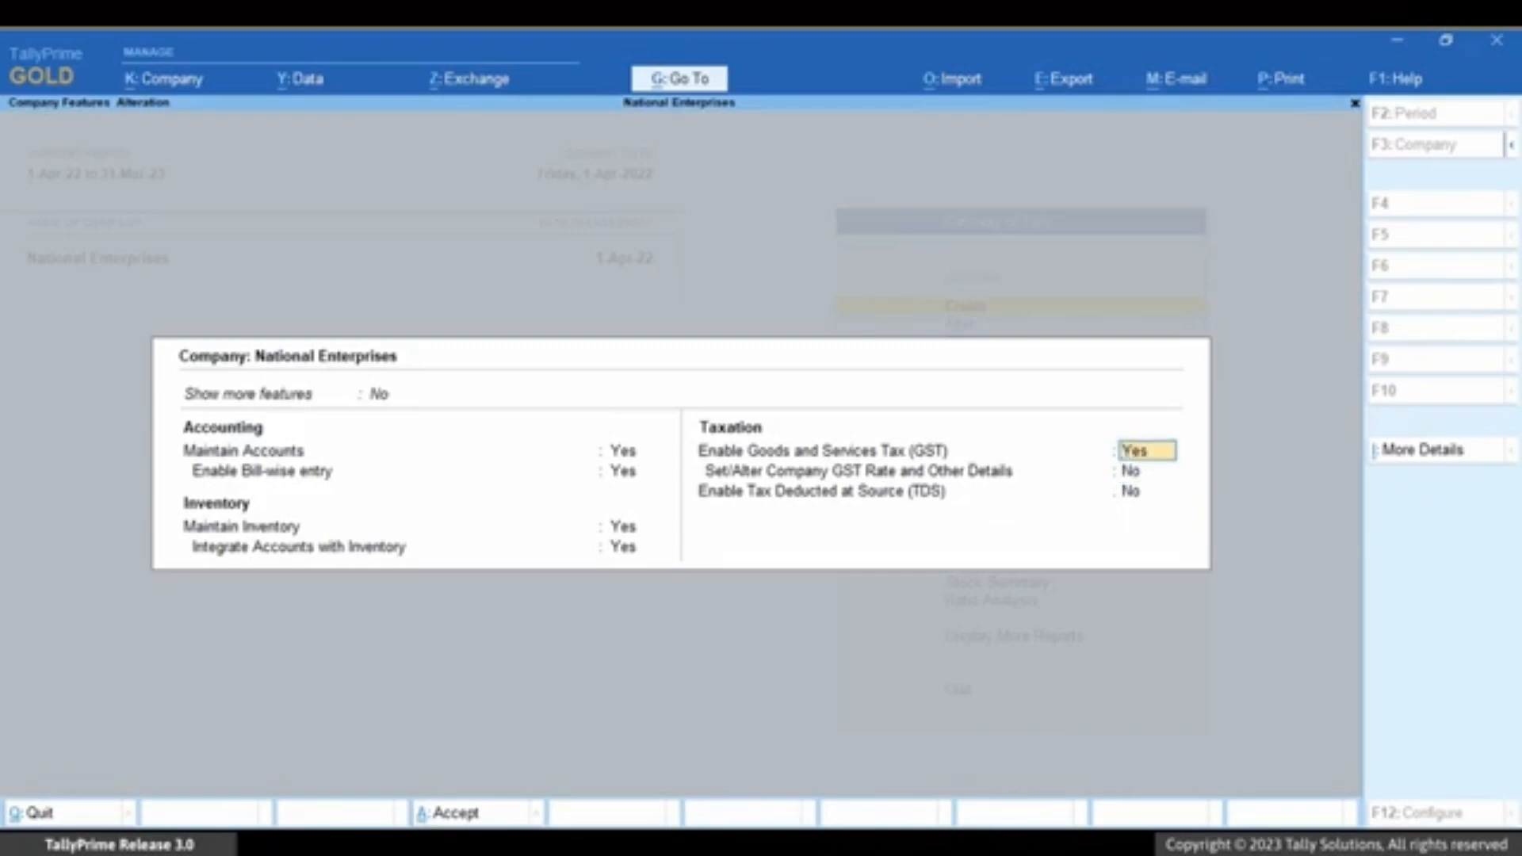
pyautogui.press('Return')
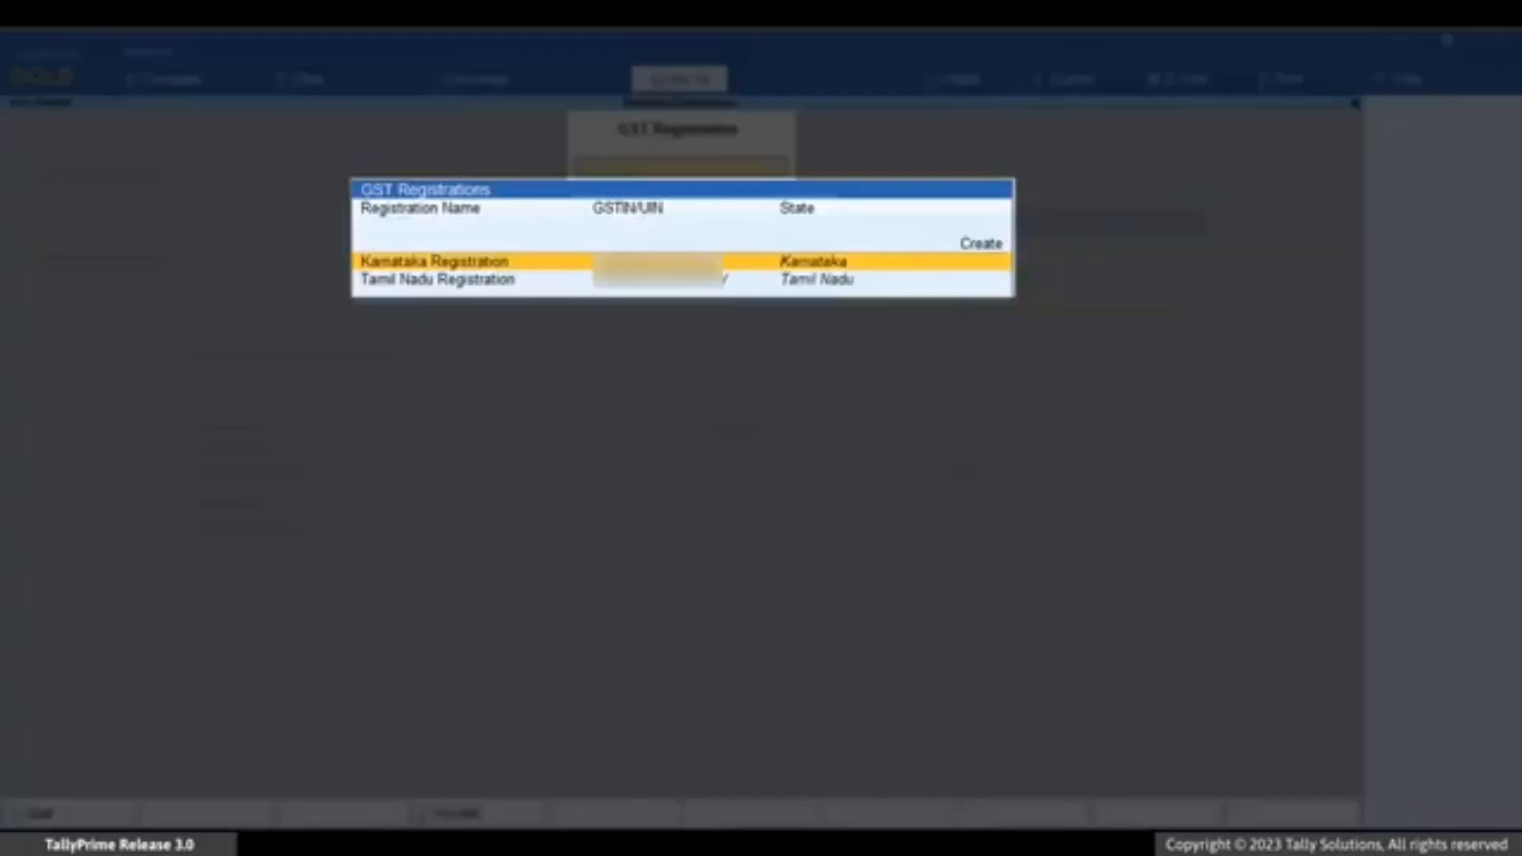
# Review the GST details of the Tamil Nadu Registration and return to the company features without changing them
pyautogui.press('Down')
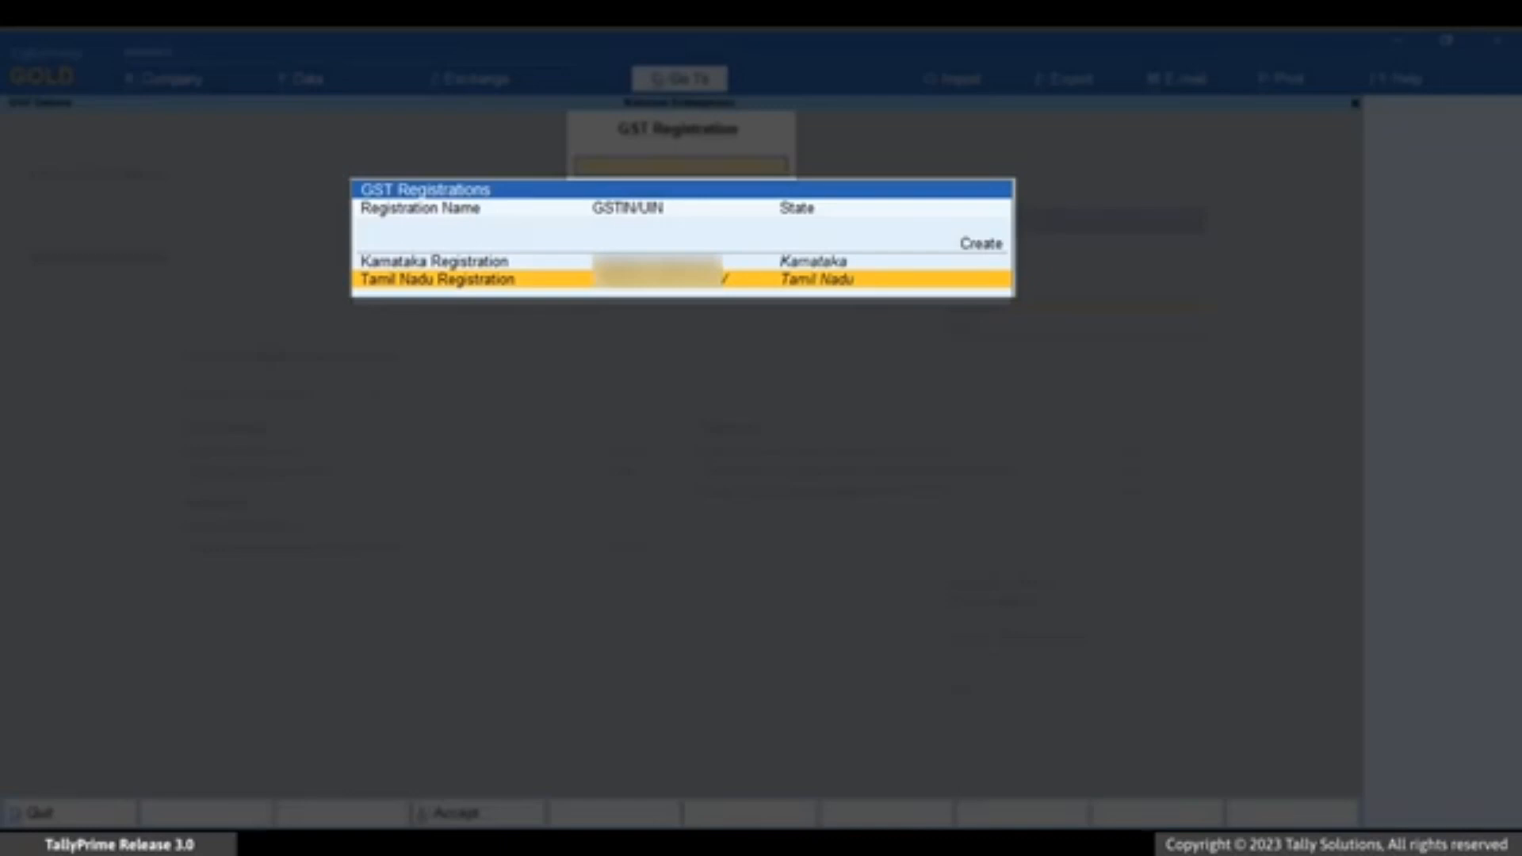
pyautogui.press('Return')
pyautogui.press('Escape')
pyautogui.press('y')
pyautogui.press('Down')
pyautogui.press('Return')
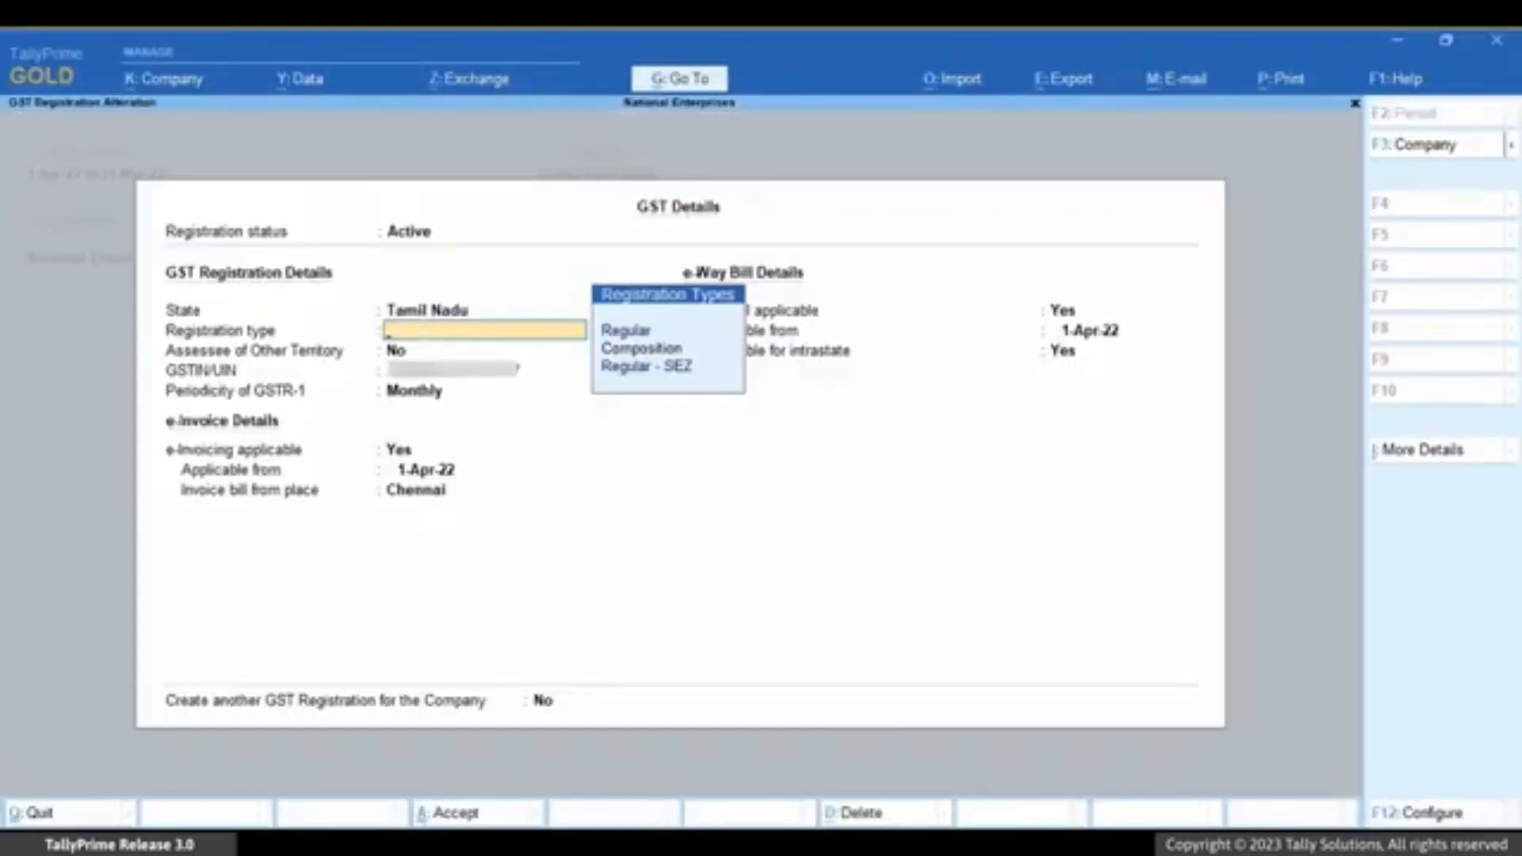
pyautogui.press('Escape')
pyautogui.press('y')
pyautogui.press('Escape')
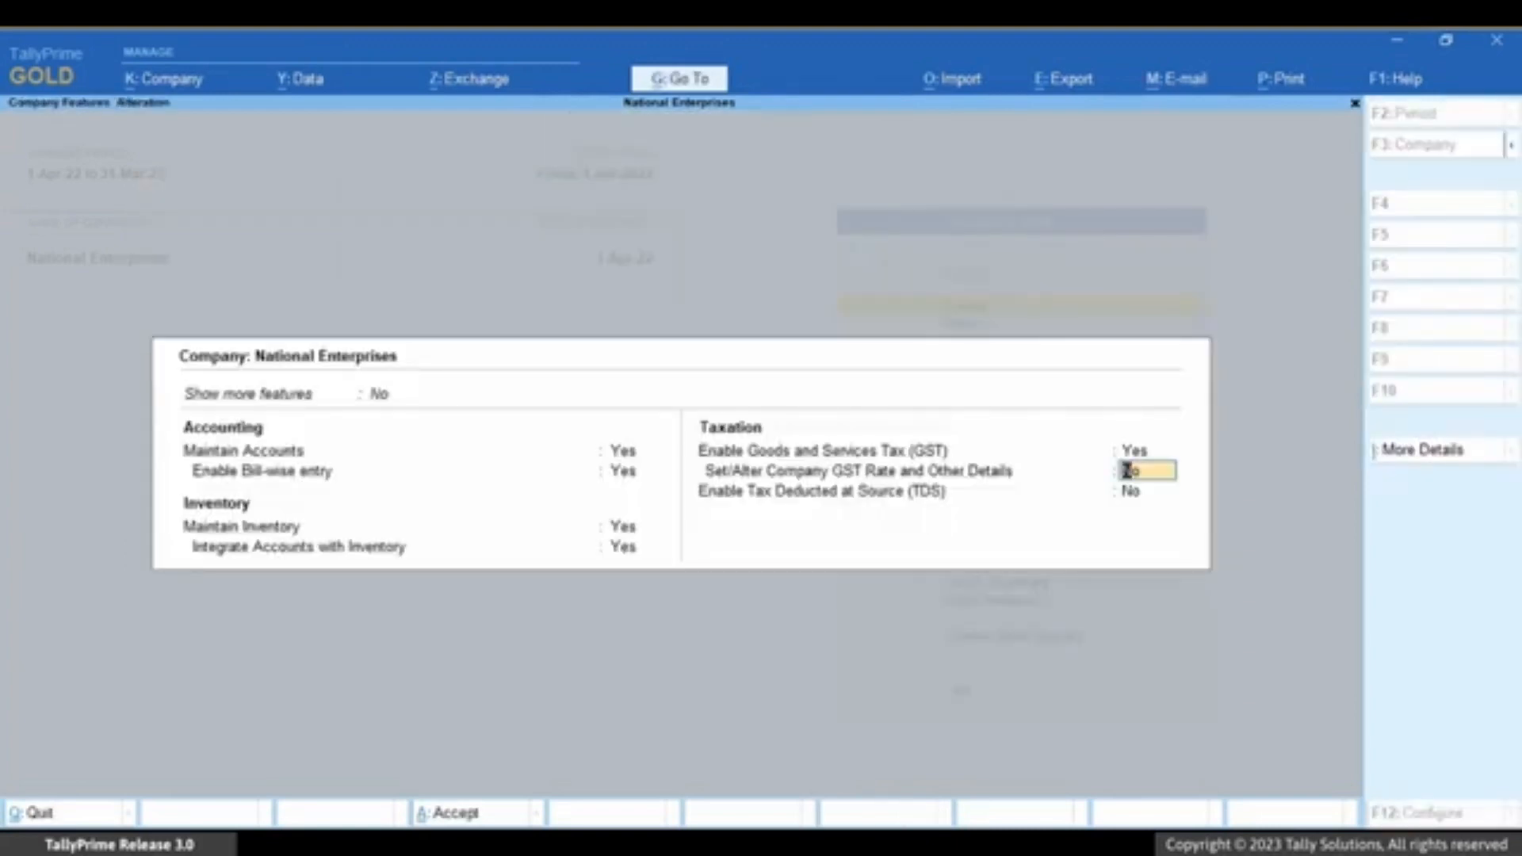
pyautogui.press('Return')
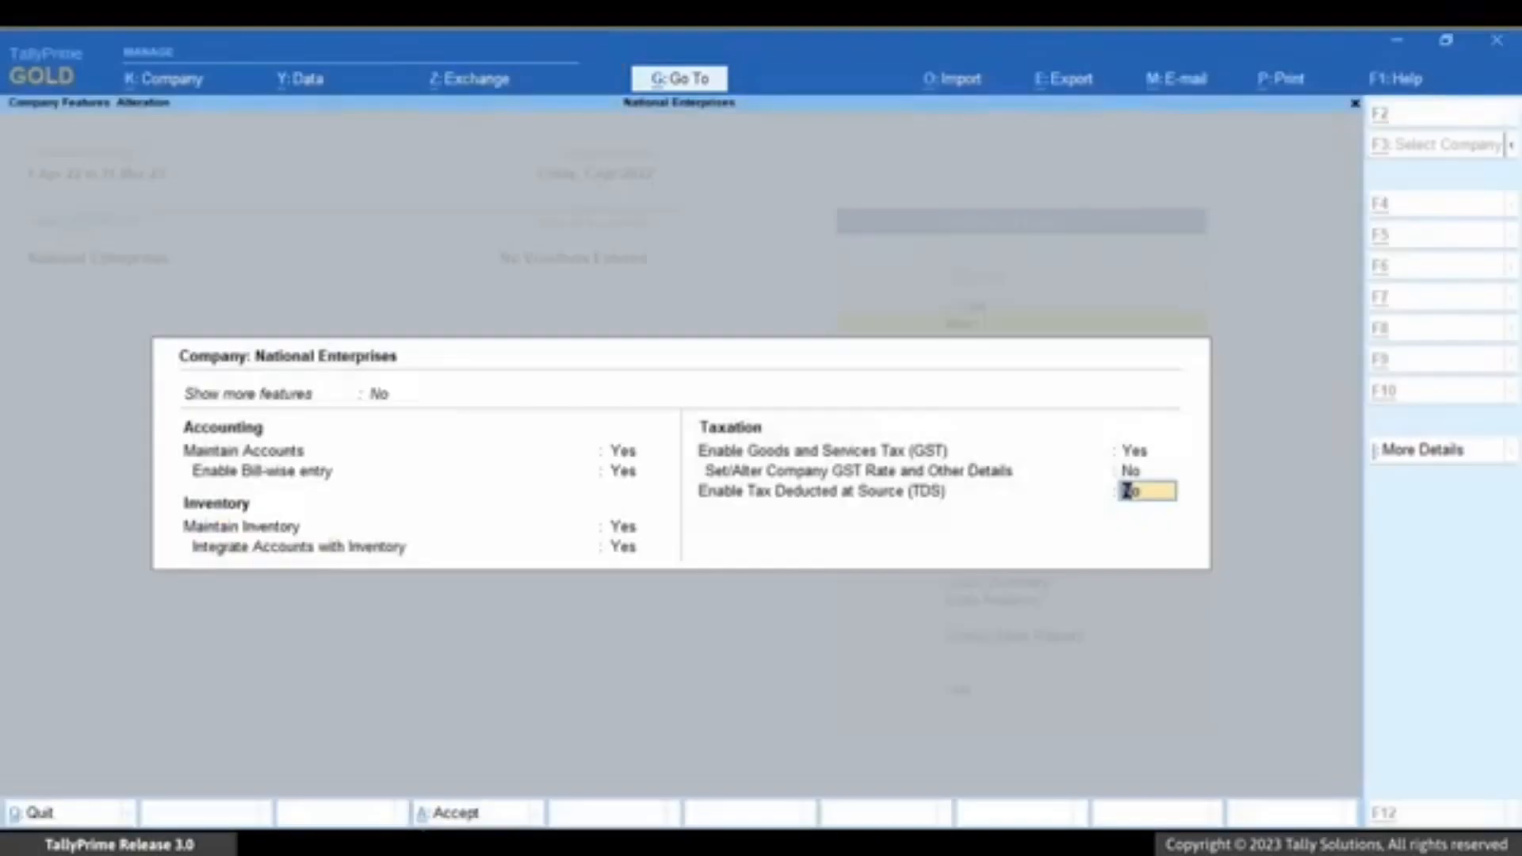
# Start creating a new Sales voucher for National Enterprises
pyautogui.hotkey('alt', 'g')
pyautogui.press('Up')
pyautogui.press('Up')
pyautogui.press('Up')
pyautogui.press('Up')
pyautogui.press('Up')
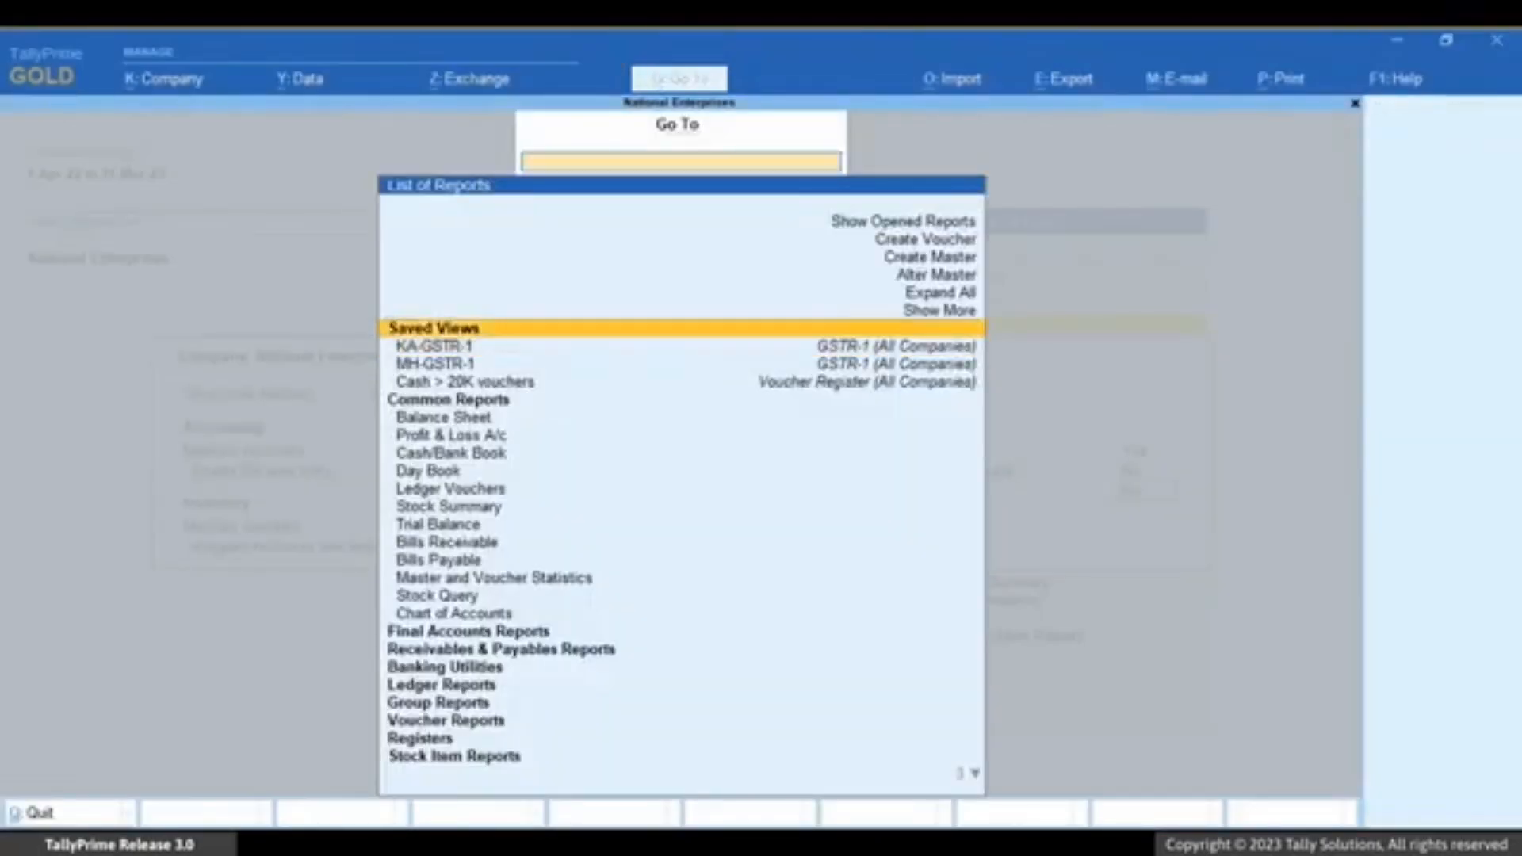
pyautogui.press('Return')
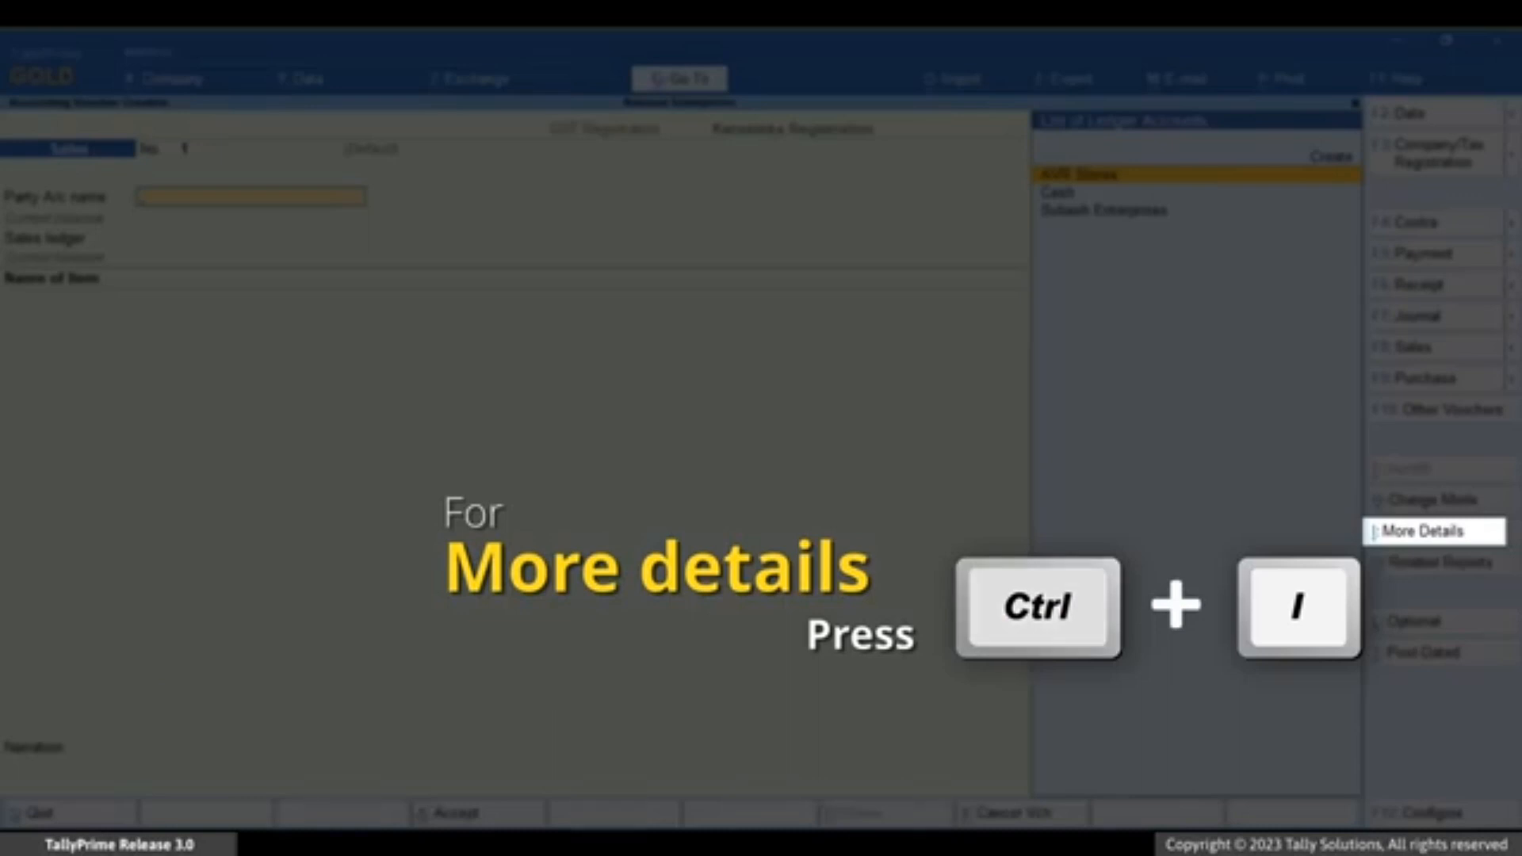
# Set the voucher's GST registration details to Karnataka Registration, the Default series and the System Default voucher number
pyautogui.hotkey('ctrl', 'i')
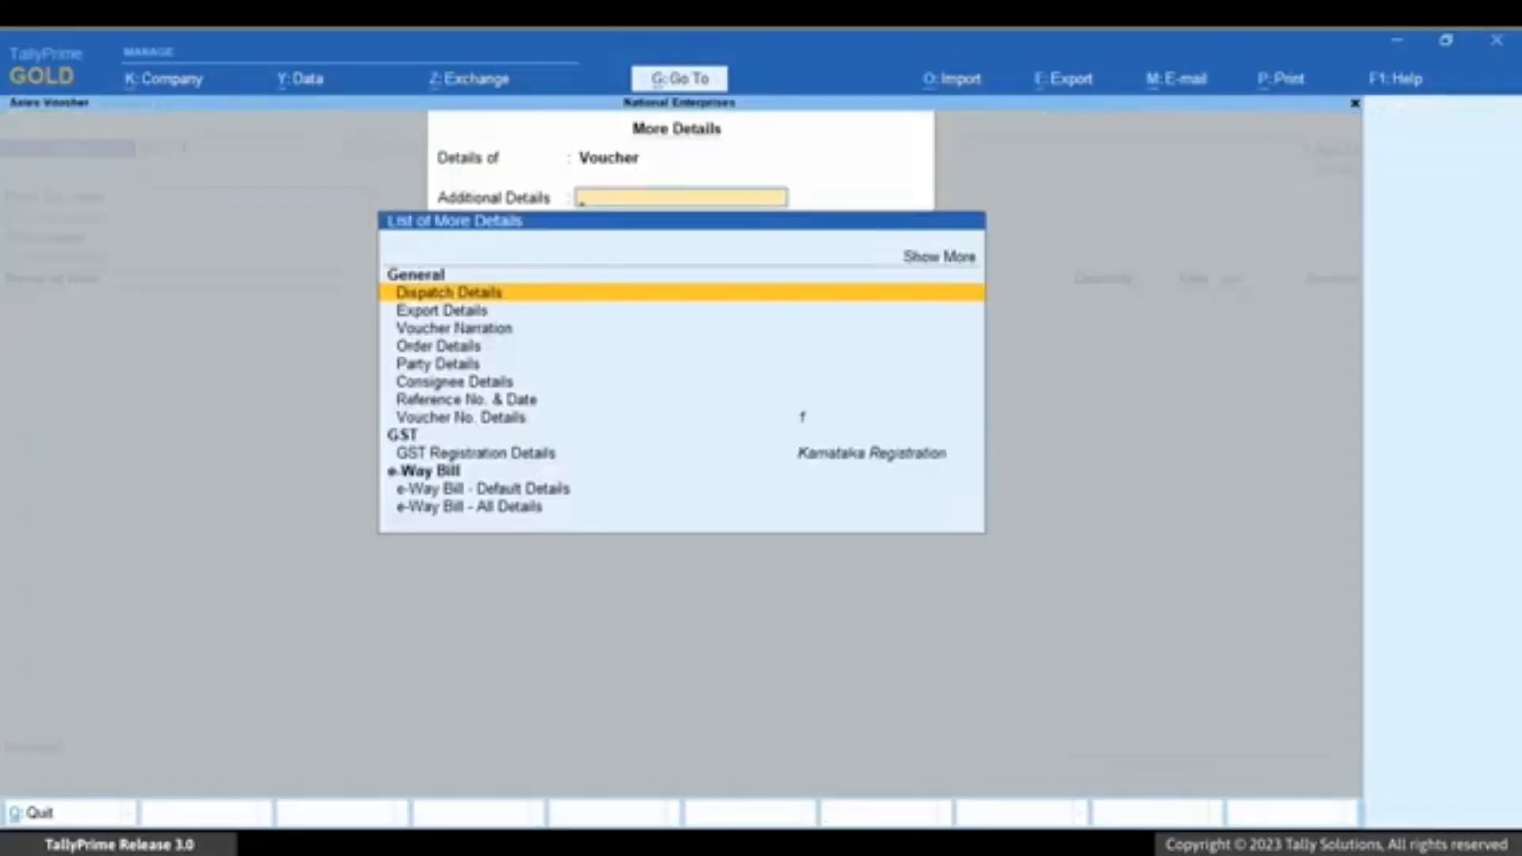
pyautogui.press('Down')
pyautogui.press('Down')
pyautogui.press('Down')
pyautogui.press('Down')
pyautogui.press('Down')
pyautogui.press('Down')
pyautogui.press('Down')
pyautogui.press('Down')
pyautogui.press('Down')
pyautogui.press('Return')
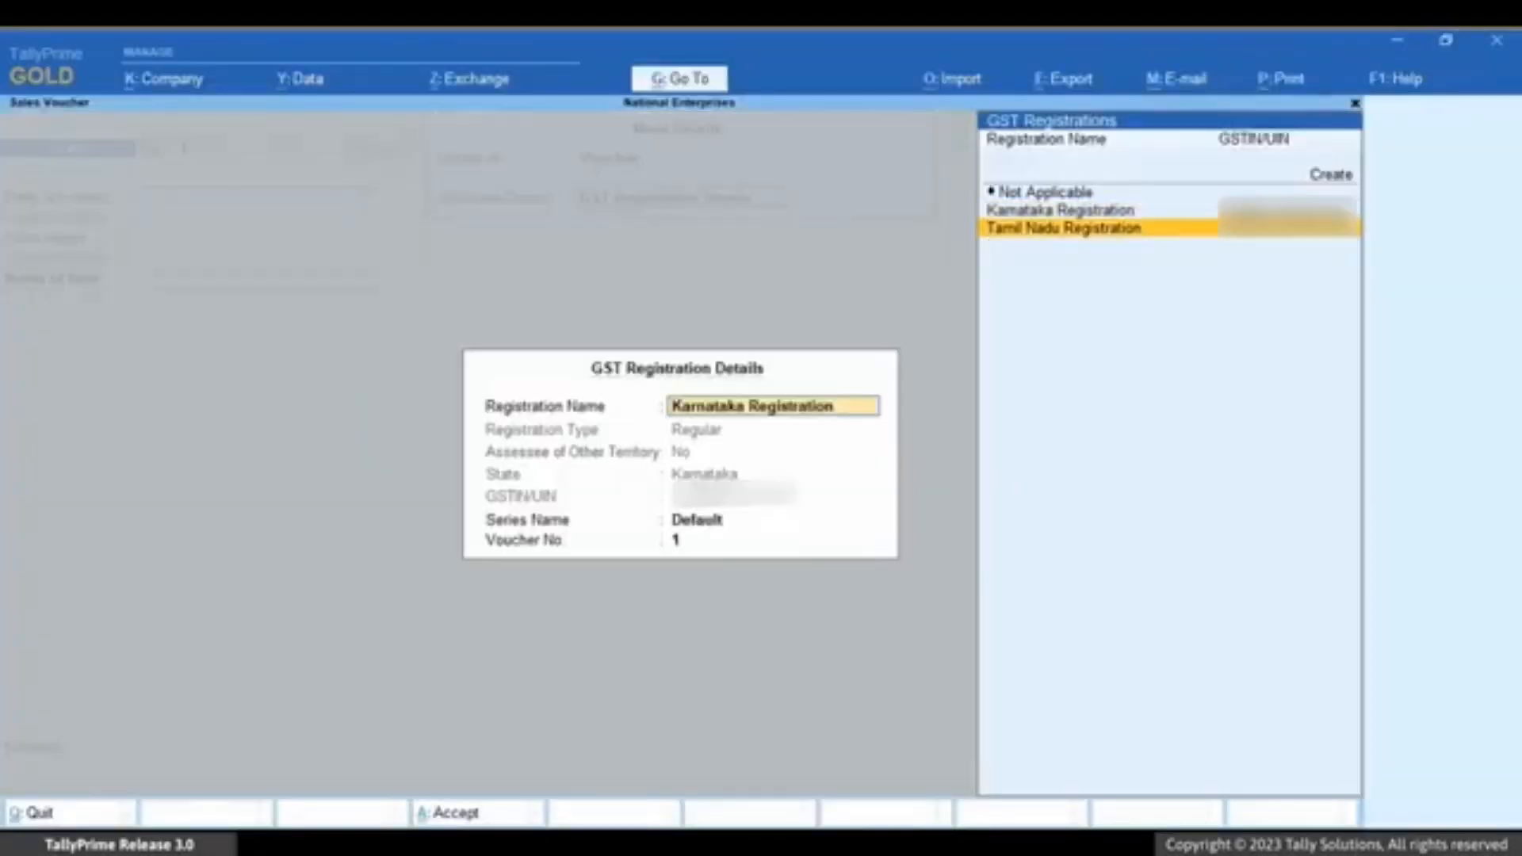
pyautogui.press('Return')
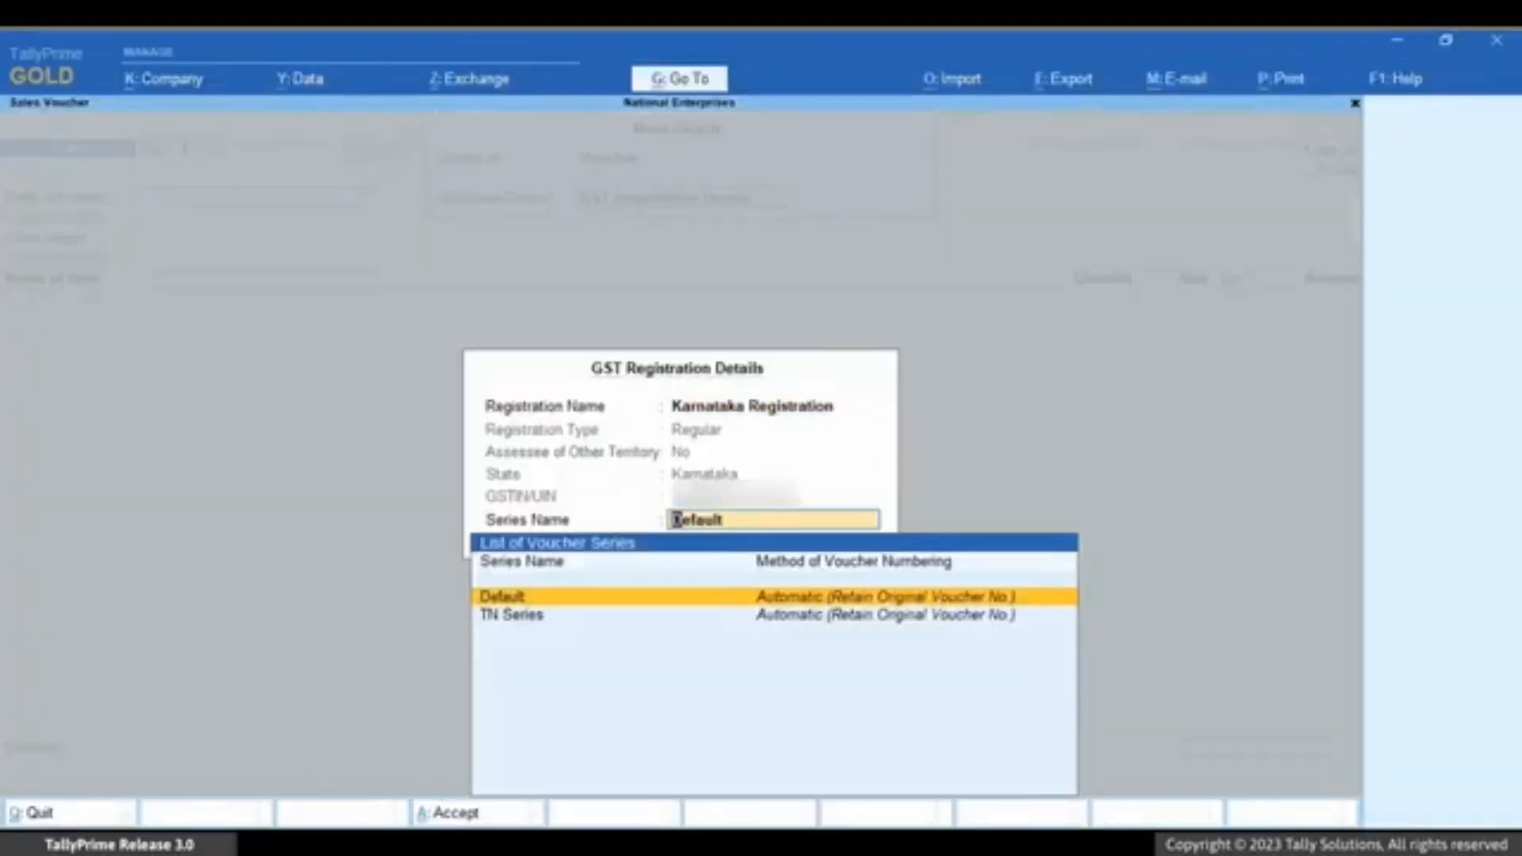
pyautogui.press('Return')
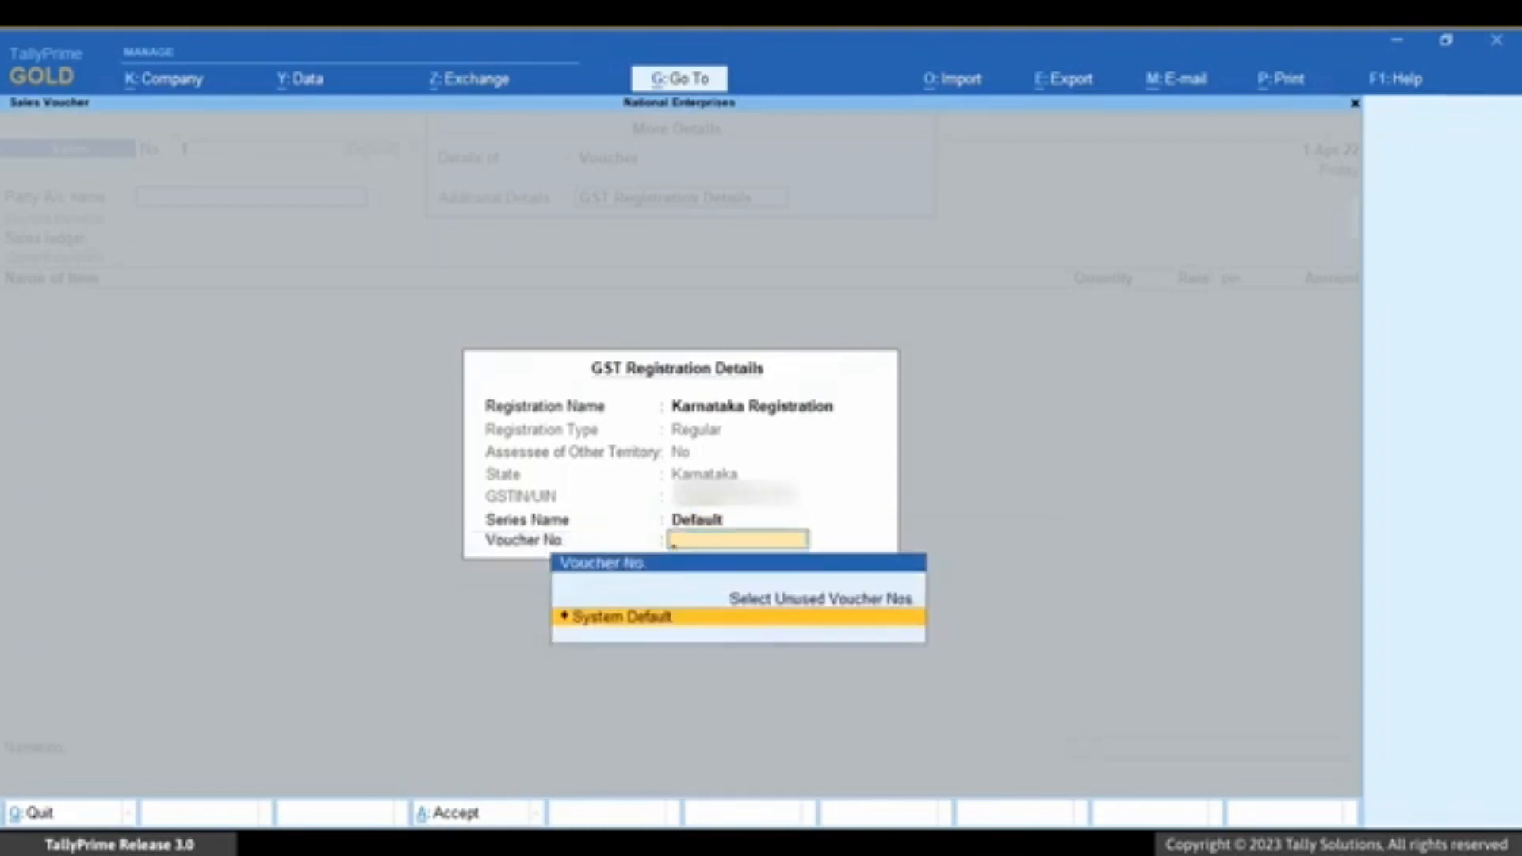
pyautogui.press('Return')
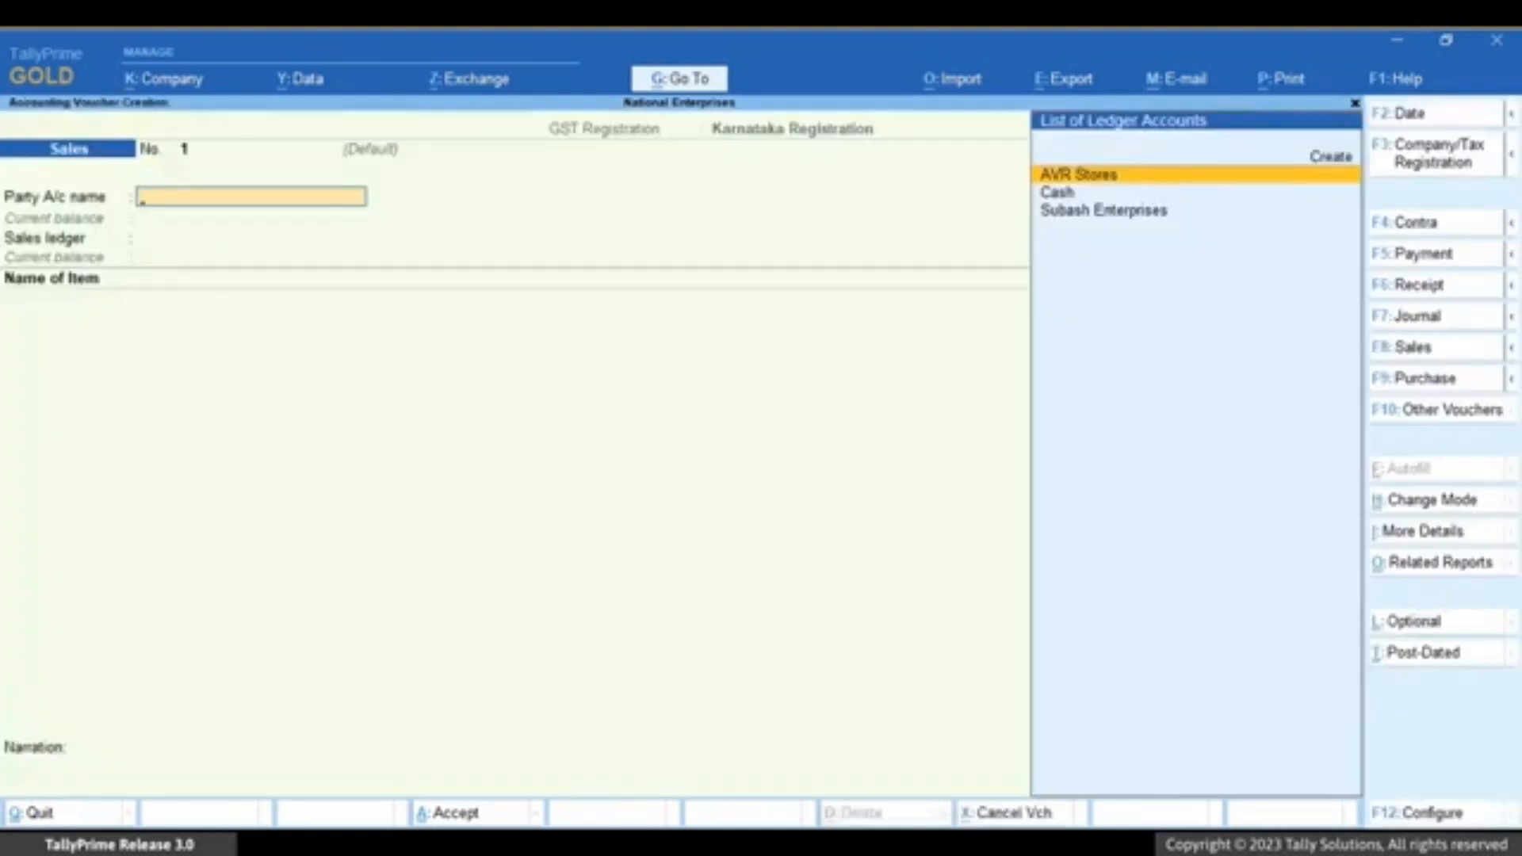
# Choose Subash Enterprises as the Sales voucher's party and accept the dispatch and party details unchanged
pyautogui.press('Down')
pyautogui.press('Down')
pyautogui.press('Return')
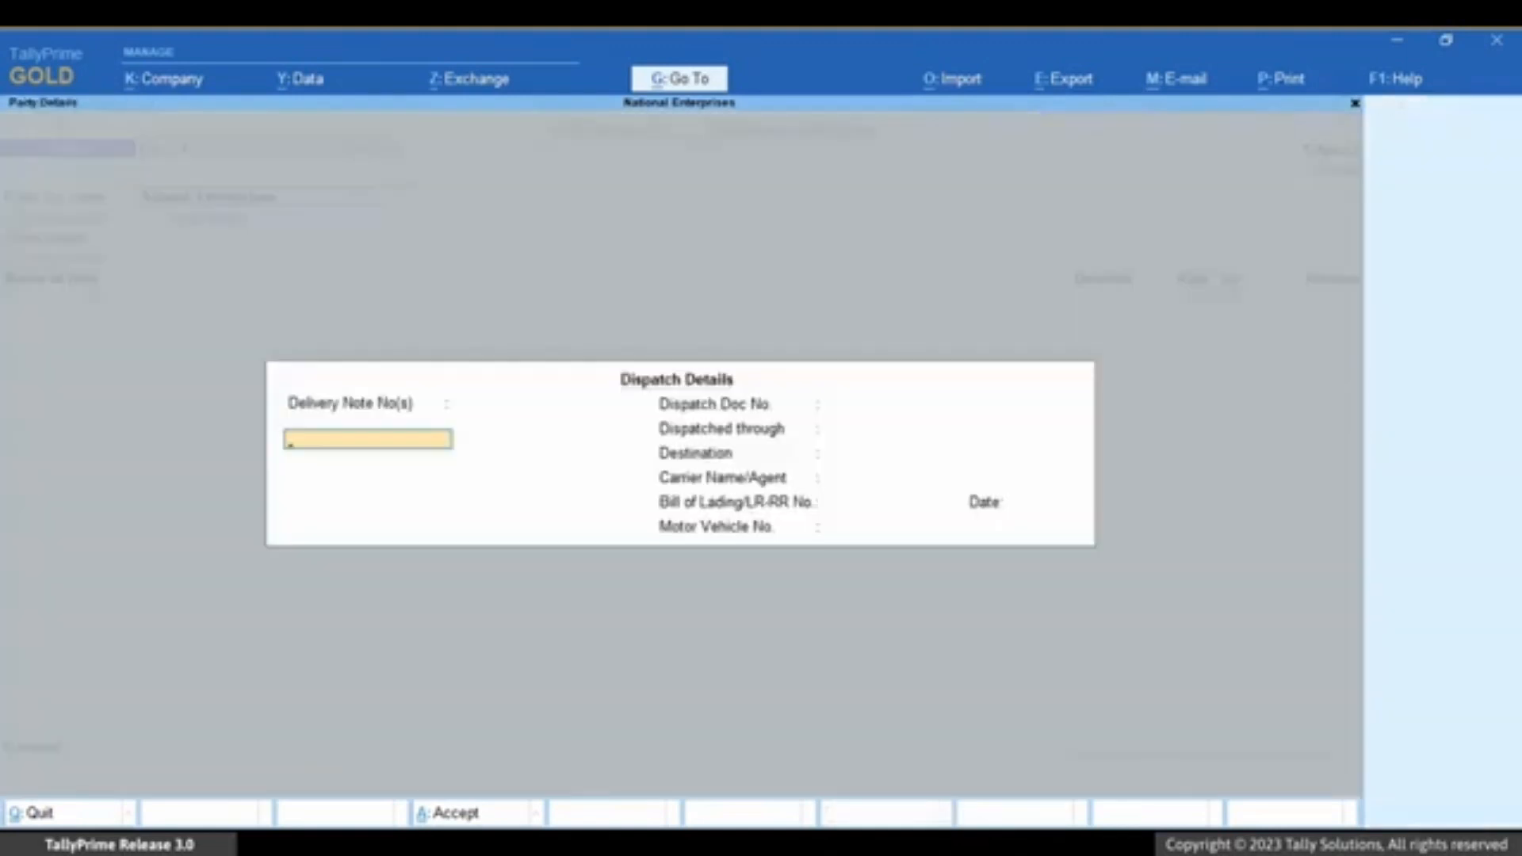
pyautogui.press('ctrl')
pyautogui.hotkey('ctrl', 'a')
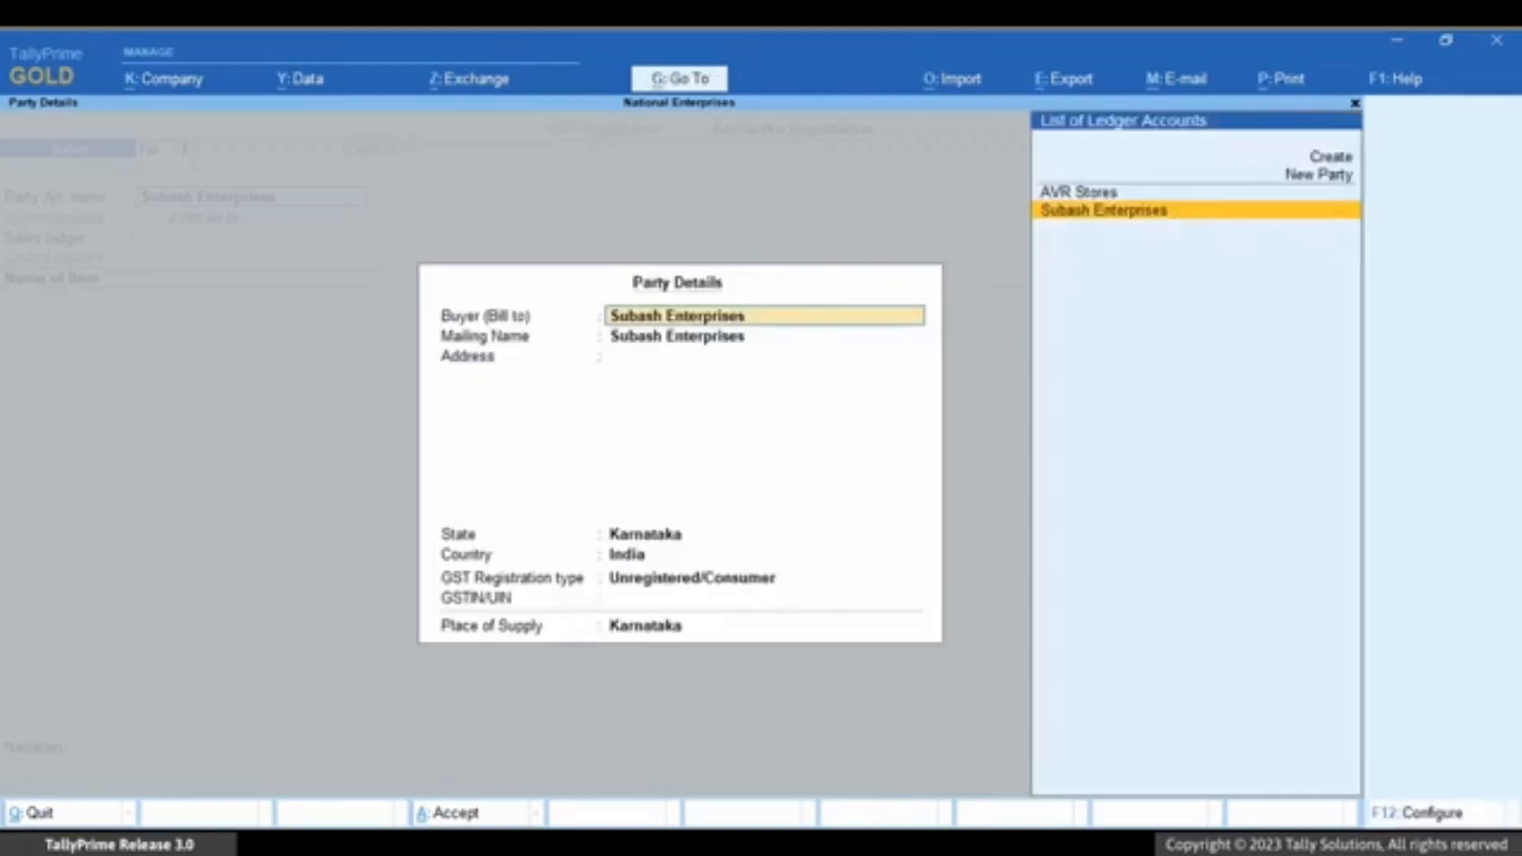
pyautogui.hotkey('ctrl', 'a')
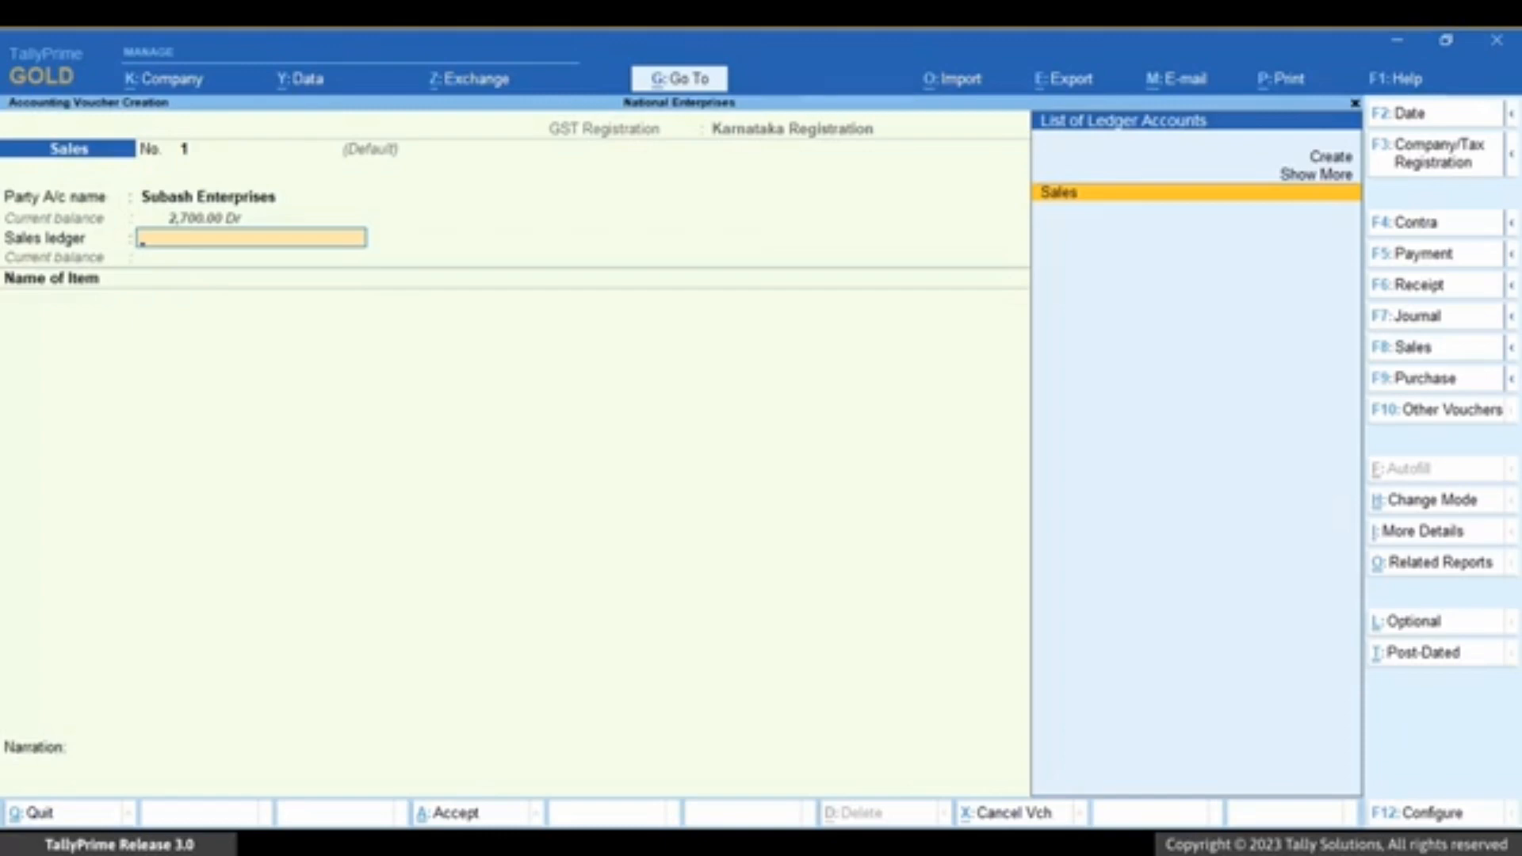
# Choose the Sales ledger, enter 10 no of Almonds 1Kg at a rate of 900, and accept the GST rate details
pyautogui.press('Return')
pyautogui.press('Return')
pyautogui.write('10')
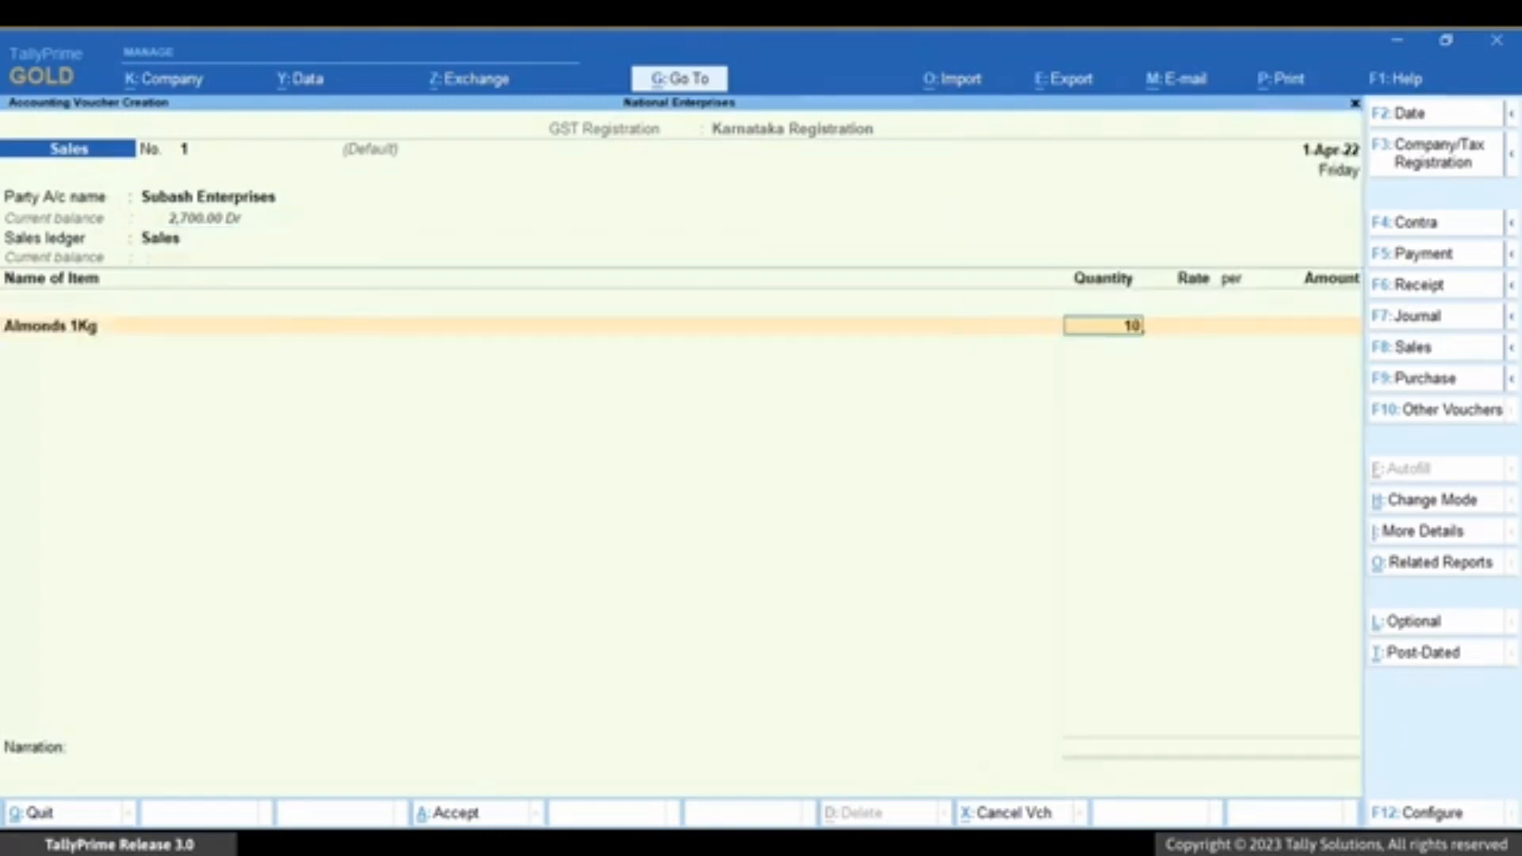
pyautogui.press('Return')
pyautogui.write('900')
pyautogui.press('Return')
pyautogui.press('Return')
pyautogui.press('Return')
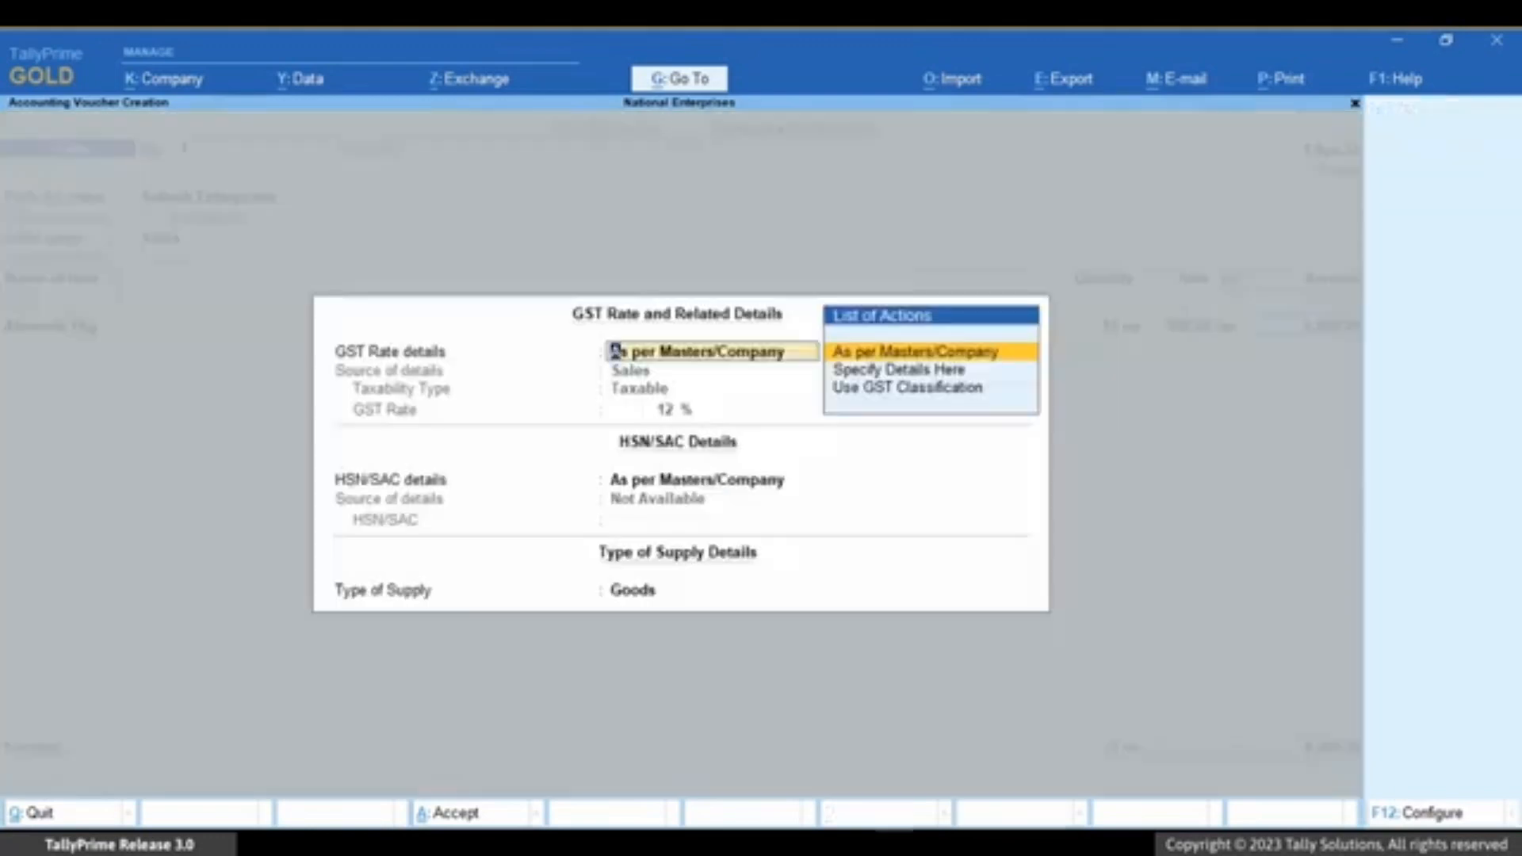
pyautogui.hotkey('ctrl', 'a')
# Add the CGST and SGST ledgers below the Almonds 1Kg item and save the Sales voucher
pyautogui.press('Return')
pyautogui.write('C')
pyautogui.press('Return')
pyautogui.press('Return')
pyautogui.write('SG')
pyautogui.press('Return')
pyautogui.press('Return')
pyautogui.press('Return')
pyautogui.press('Return')
pyautogui.press('Return')
pyautogui.press('Return')
pyautogui.press('Return')
pyautogui.press('Return')
pyautogui.press('Return')
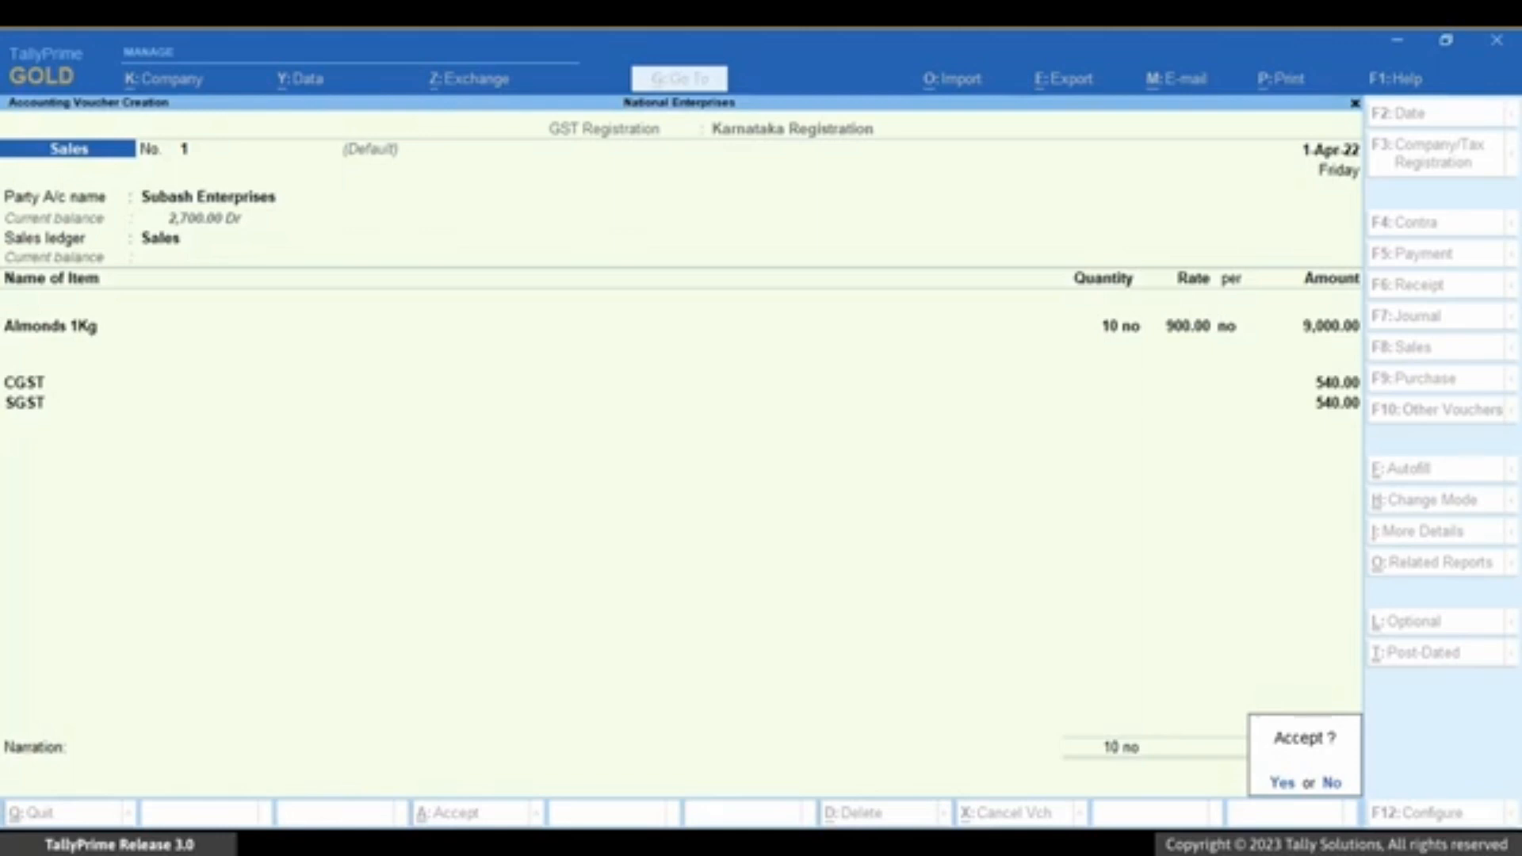
pyautogui.press('Return')
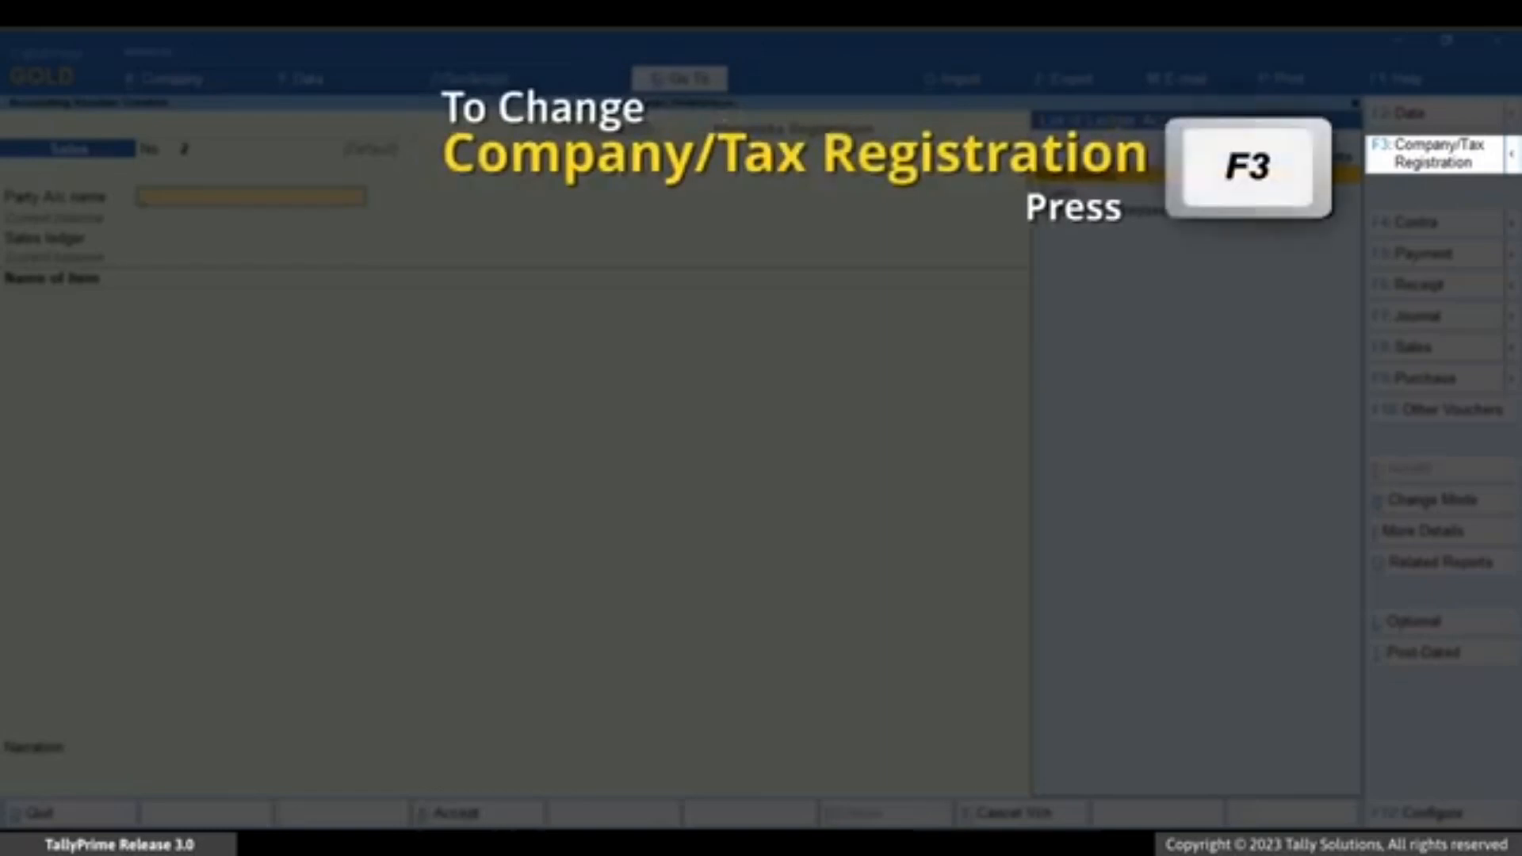
# Change the tax registration for the next Sales voucher to Tamil Nadu Registration
pyautogui.press('F3')
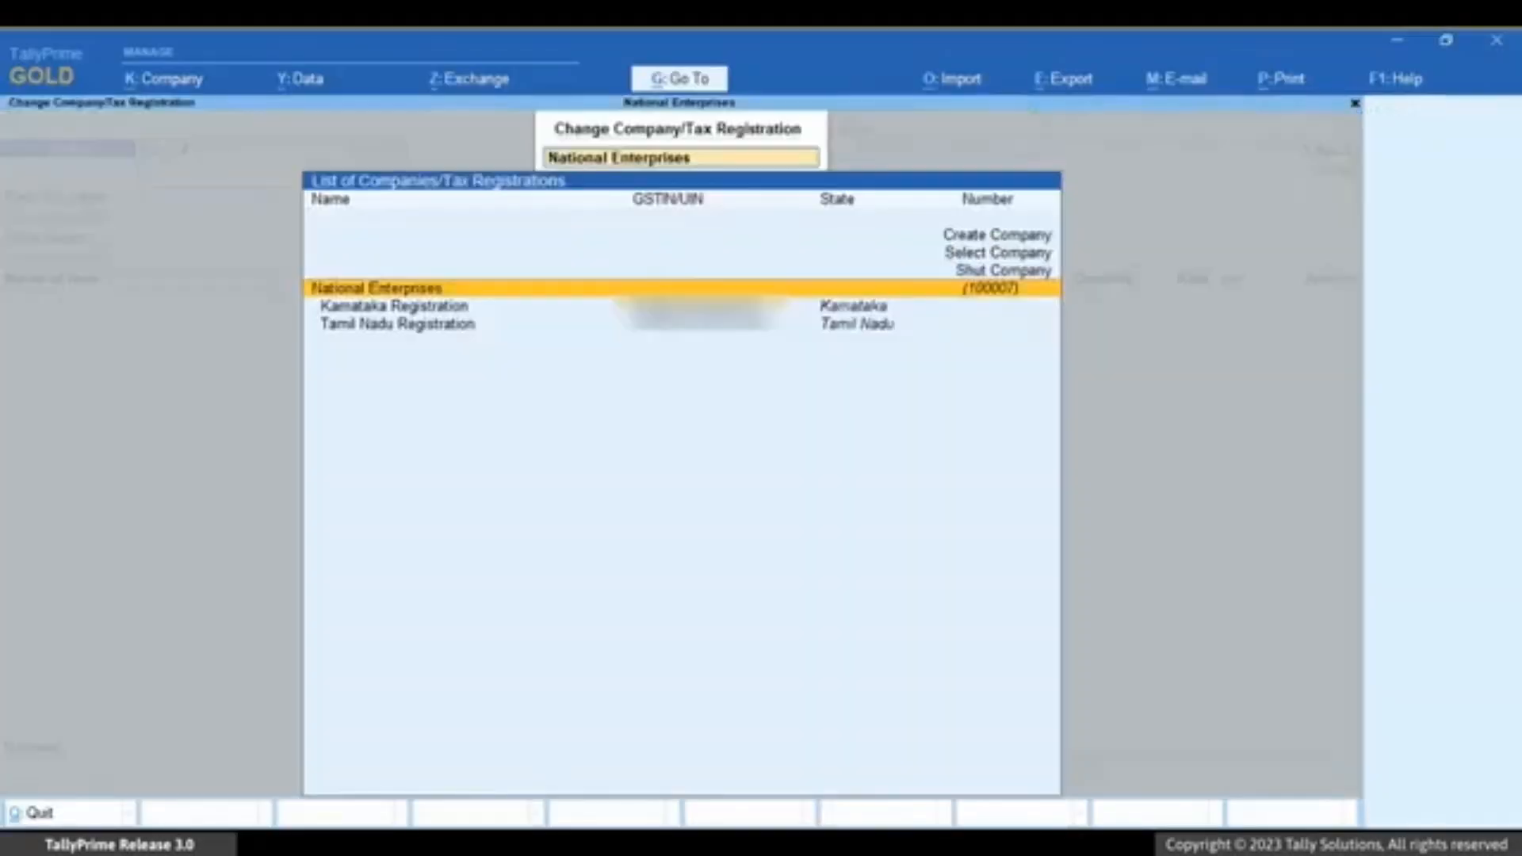
pyautogui.press('Down')
pyautogui.press('Down')
pyautogui.press('Return')
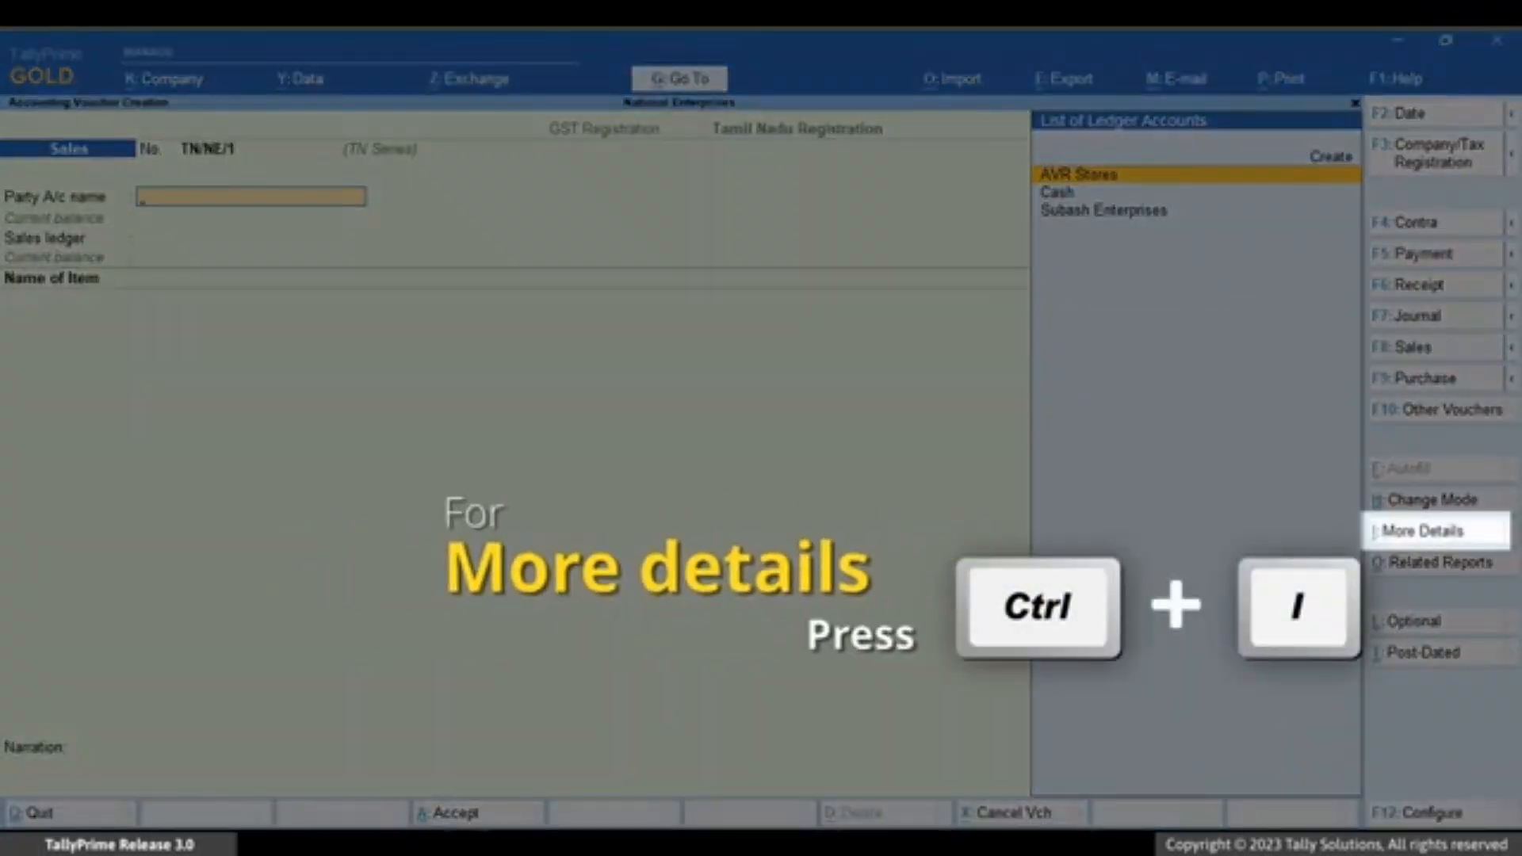
# Confirm Tamil Nadu Registration, TN Series and the System Default voucher number in the voucher's GST registration details
pyautogui.hotkey('ctrl', 'i')
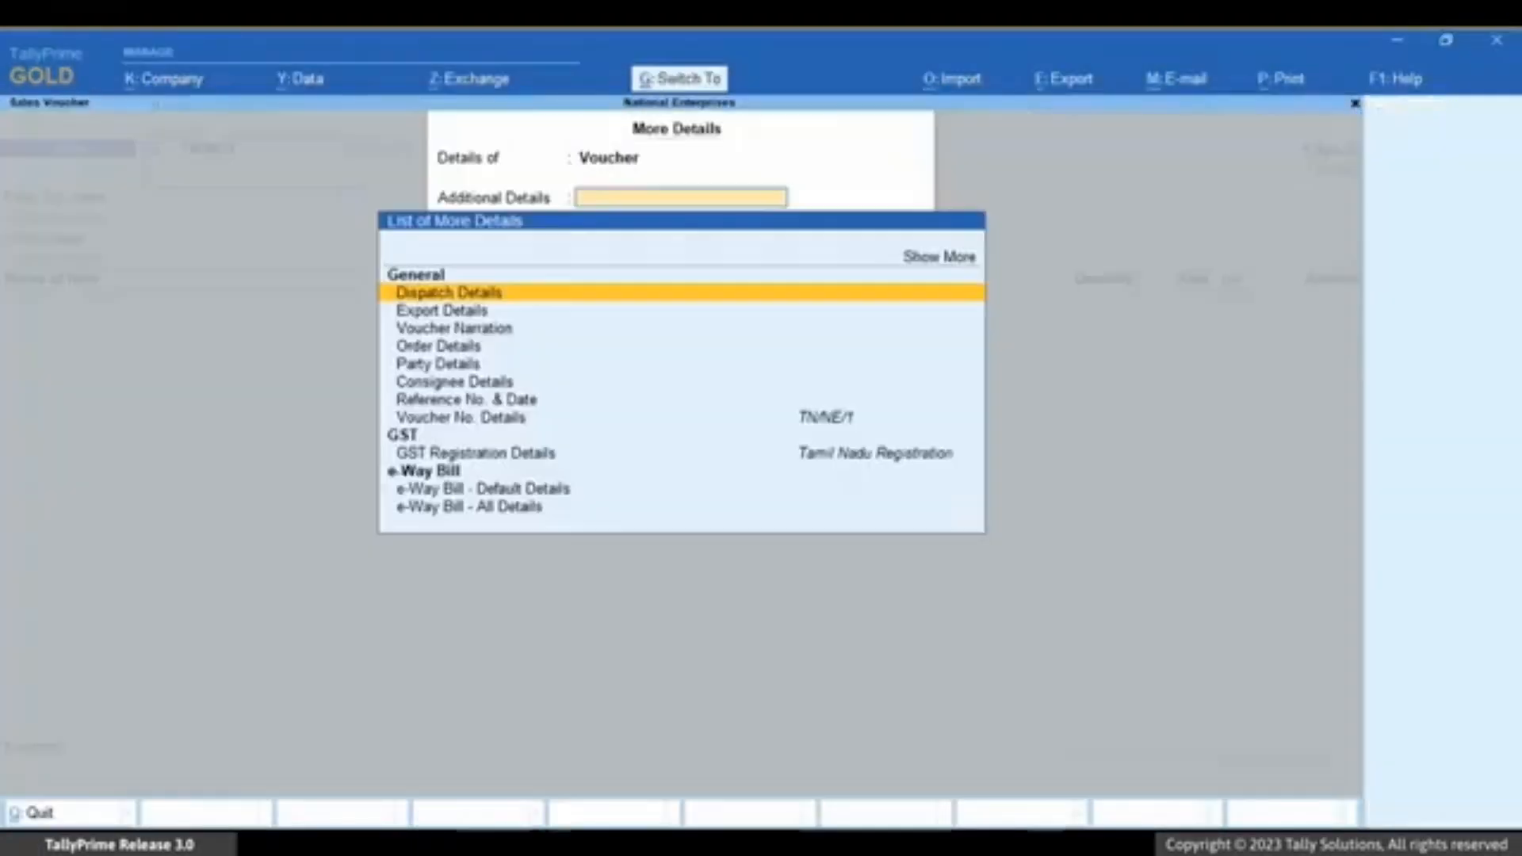
pyautogui.press('Down')
pyautogui.press('Down')
pyautogui.press('Down')
pyautogui.press('Down')
pyautogui.press('Down')
pyautogui.press('Down')
pyautogui.press('Down')
pyautogui.press('Down')
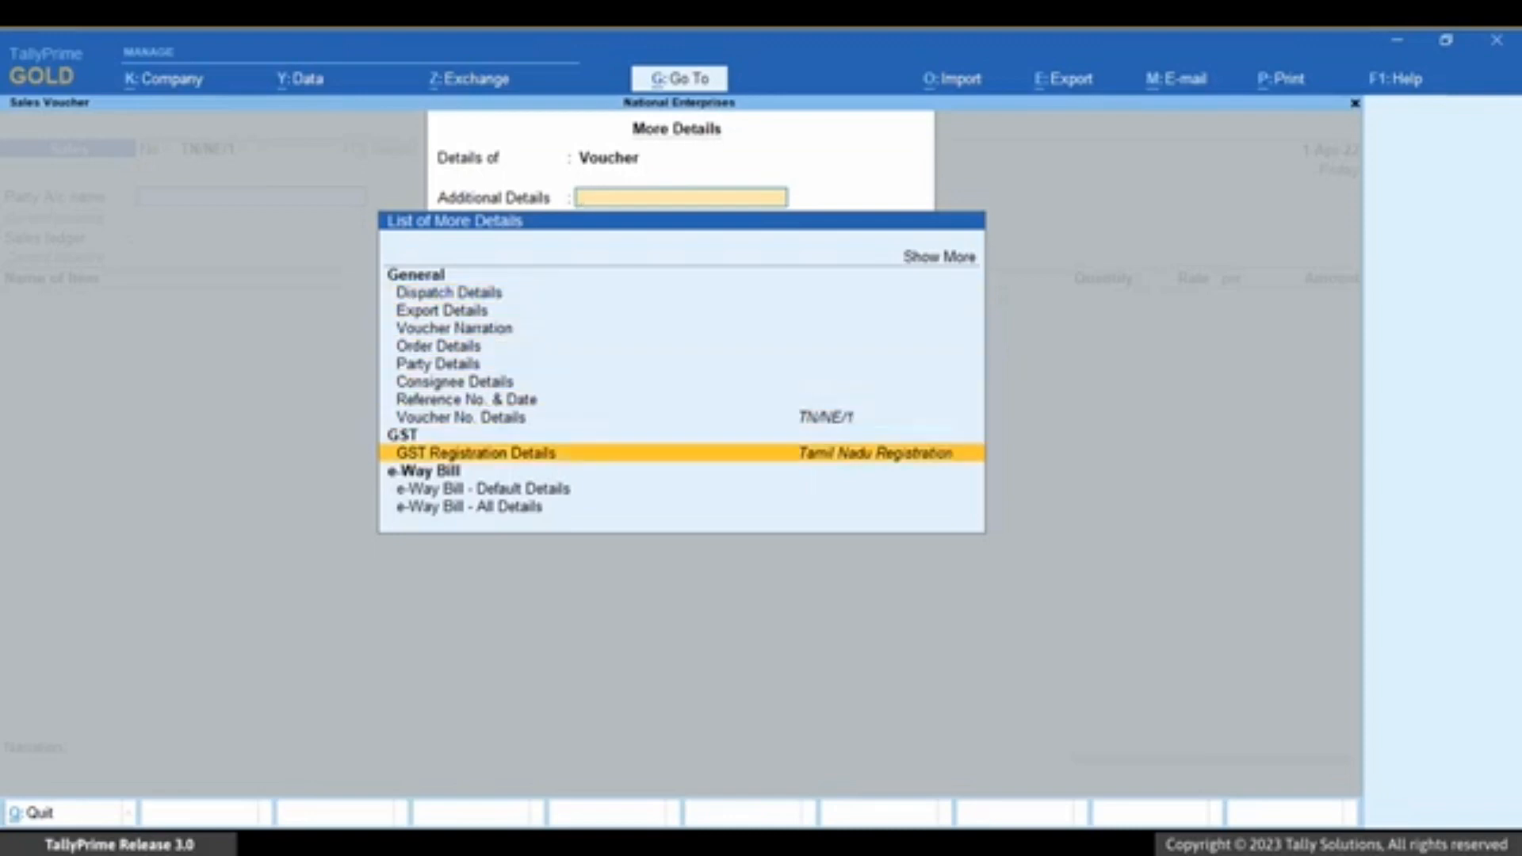
pyautogui.press('Return')
pyautogui.press('Return')
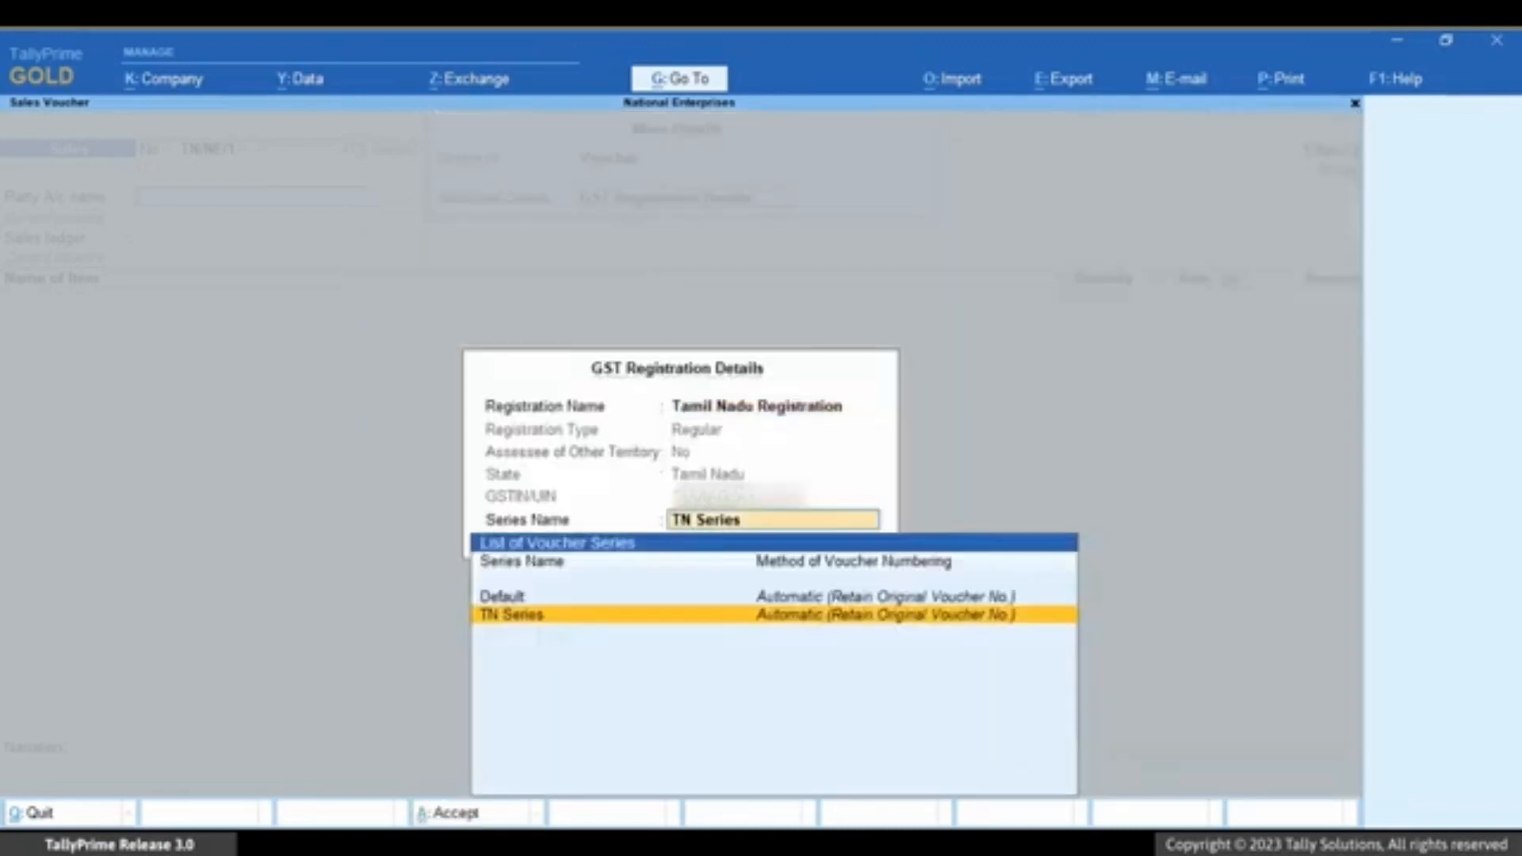
pyautogui.press('Return')
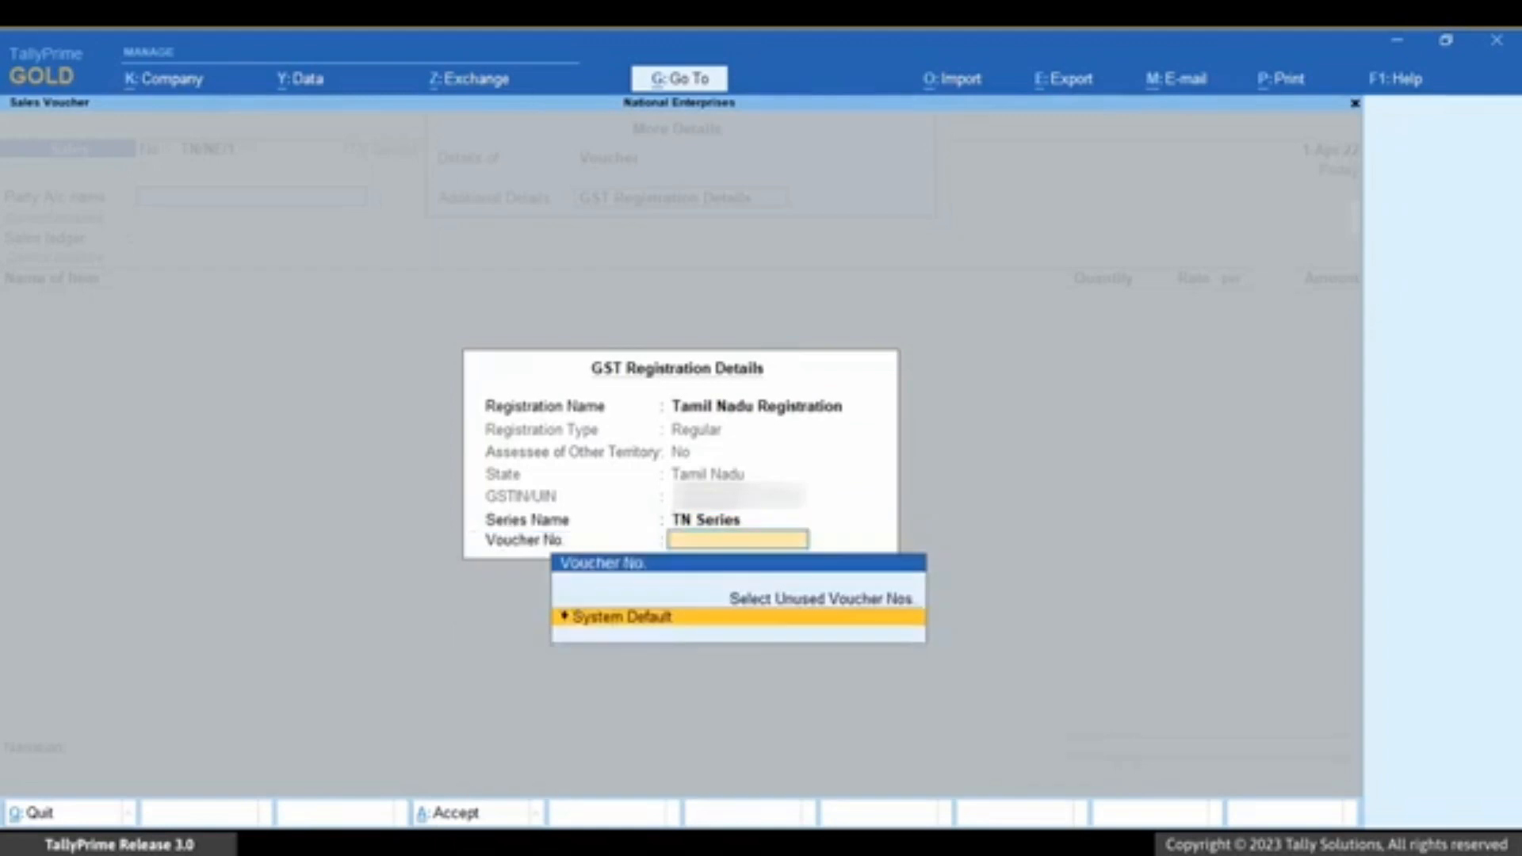
pyautogui.press('Return')
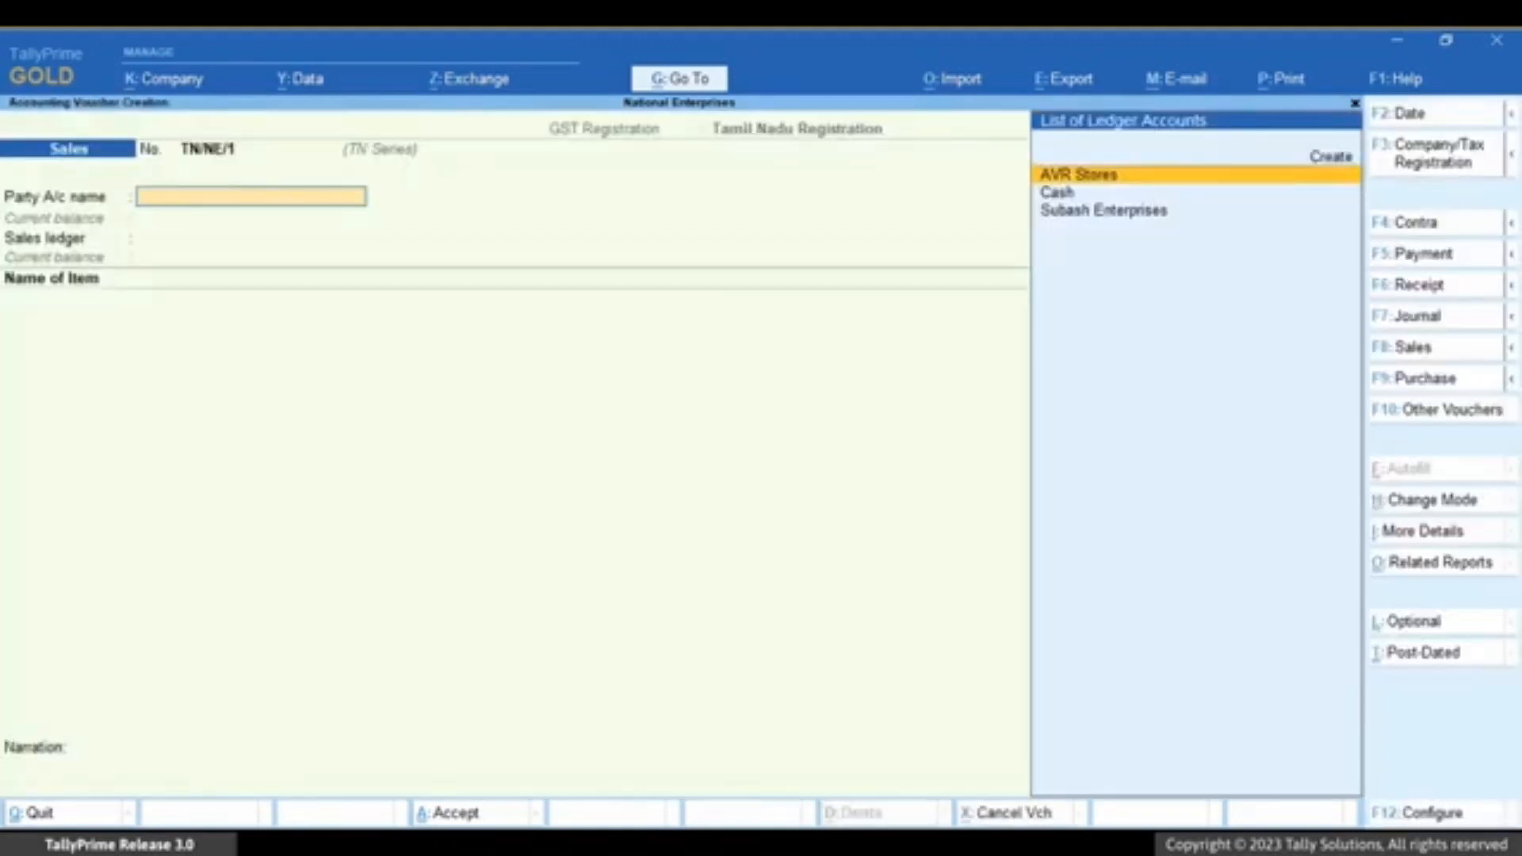
# Choose AVR Stores as the party of the TN Series Sales voucher and accept its dispatch and party details
pyautogui.press('Return')
pyautogui.hotkey('ctrl', 'a')
pyautogui.hotkey('ctrl', 'a')
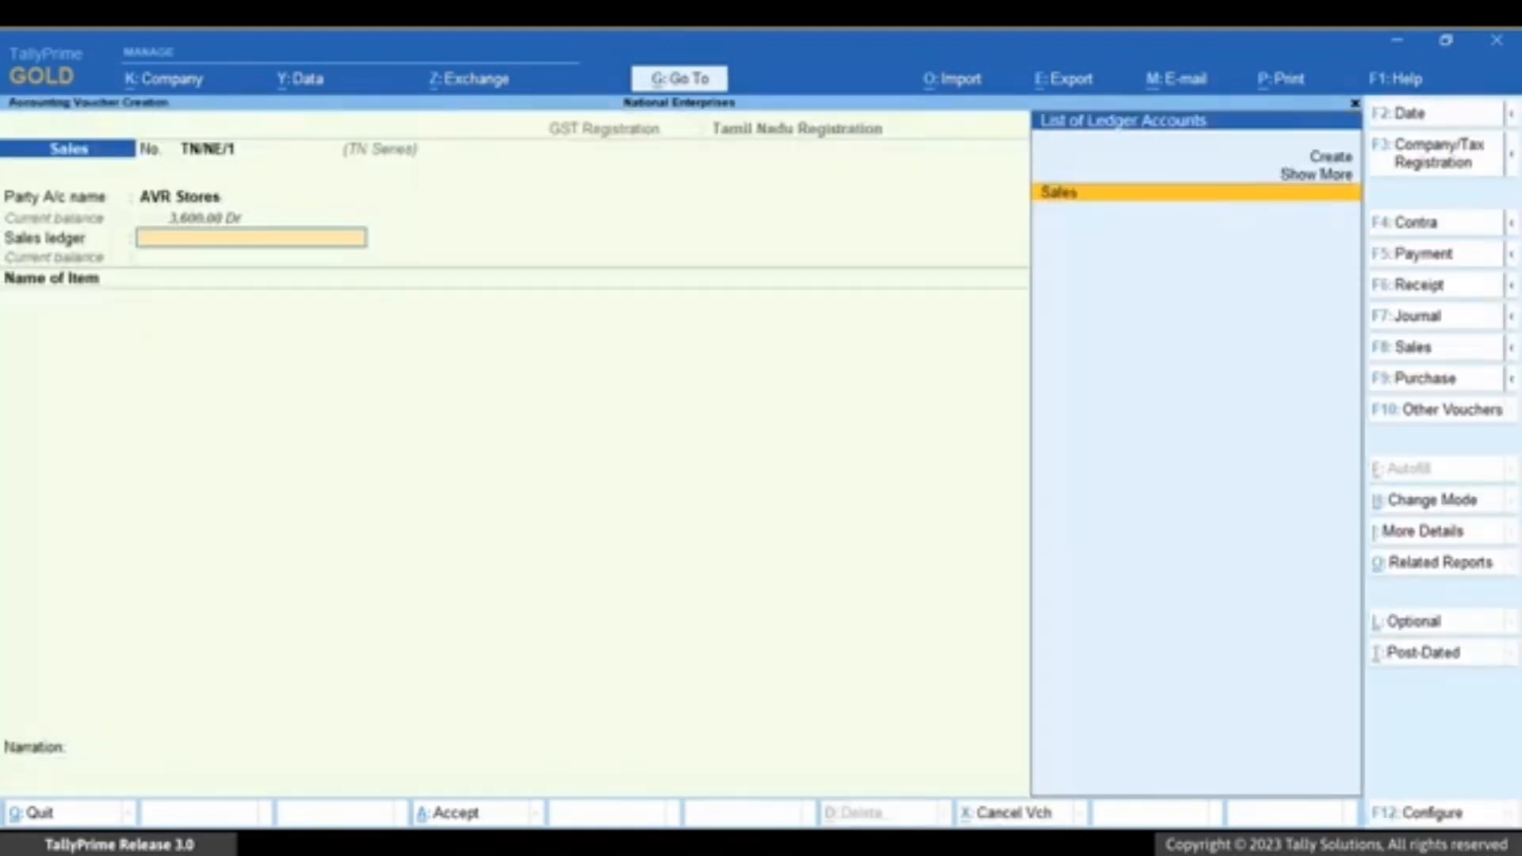
# Choose the Sales ledger, enter 10 no of Almonds 1Kg at the 900.00 rate, and accept its GST rate details
pyautogui.press('Return')
pyautogui.press('Down')
pyautogui.press('Down')
pyautogui.press('Down')
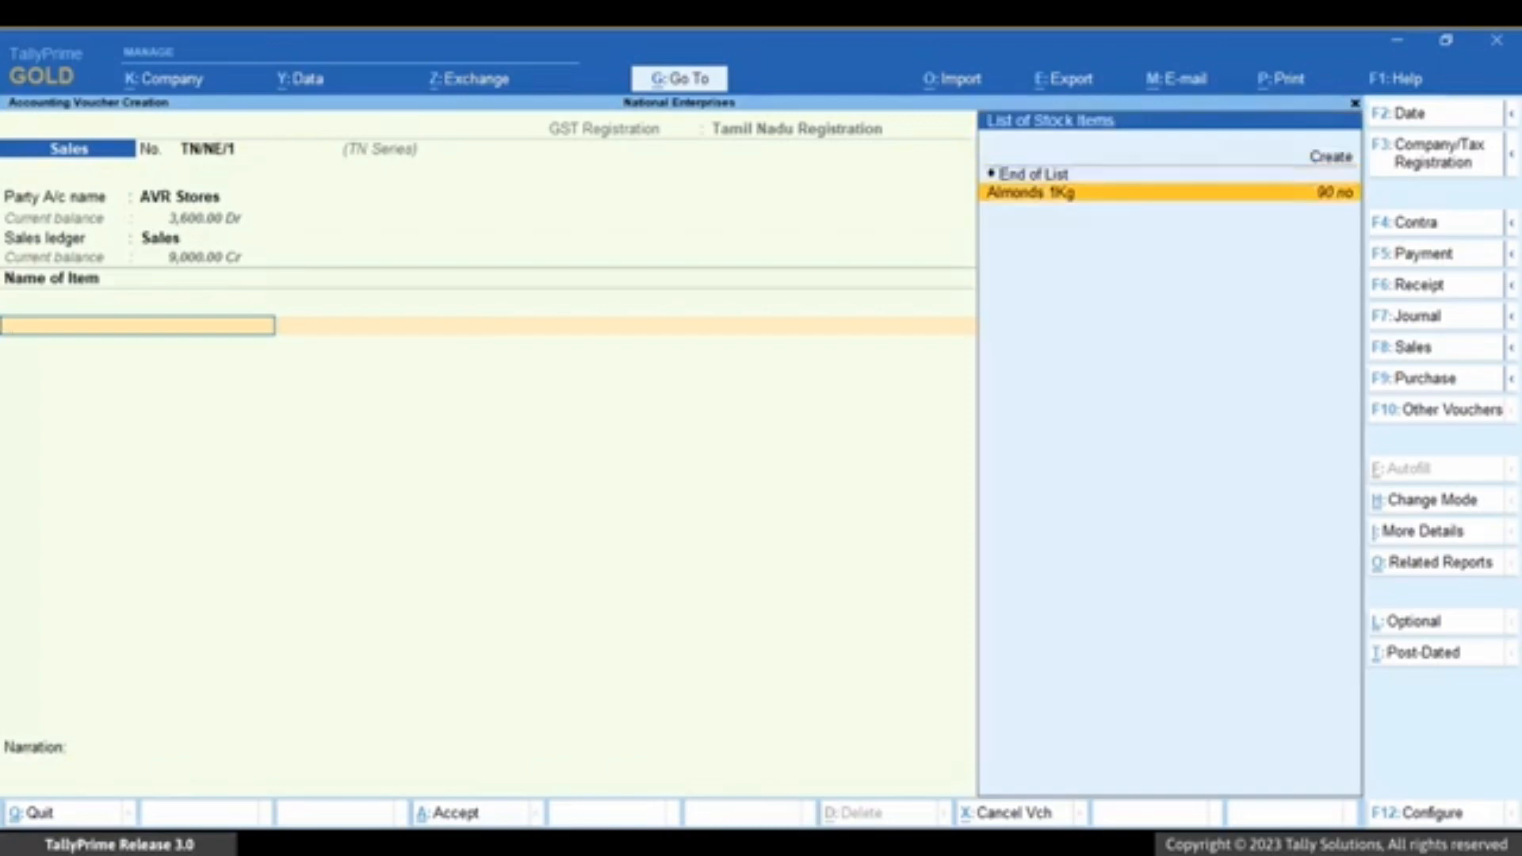
pyautogui.press('Return')
pyautogui.write('10')
pyautogui.press('Return')
pyautogui.press('Return')
pyautogui.press('Return')
pyautogui.hotkey('ctrl', 'a')
# Add the CGST and SGST ledgers to the Tamil Nadu Sales voucher and save it
pyautogui.press('Return')
pyautogui.press('Down')
pyautogui.press('Return')
pyautogui.press('Return')
pyautogui.press('Return')
pyautogui.press('Return')
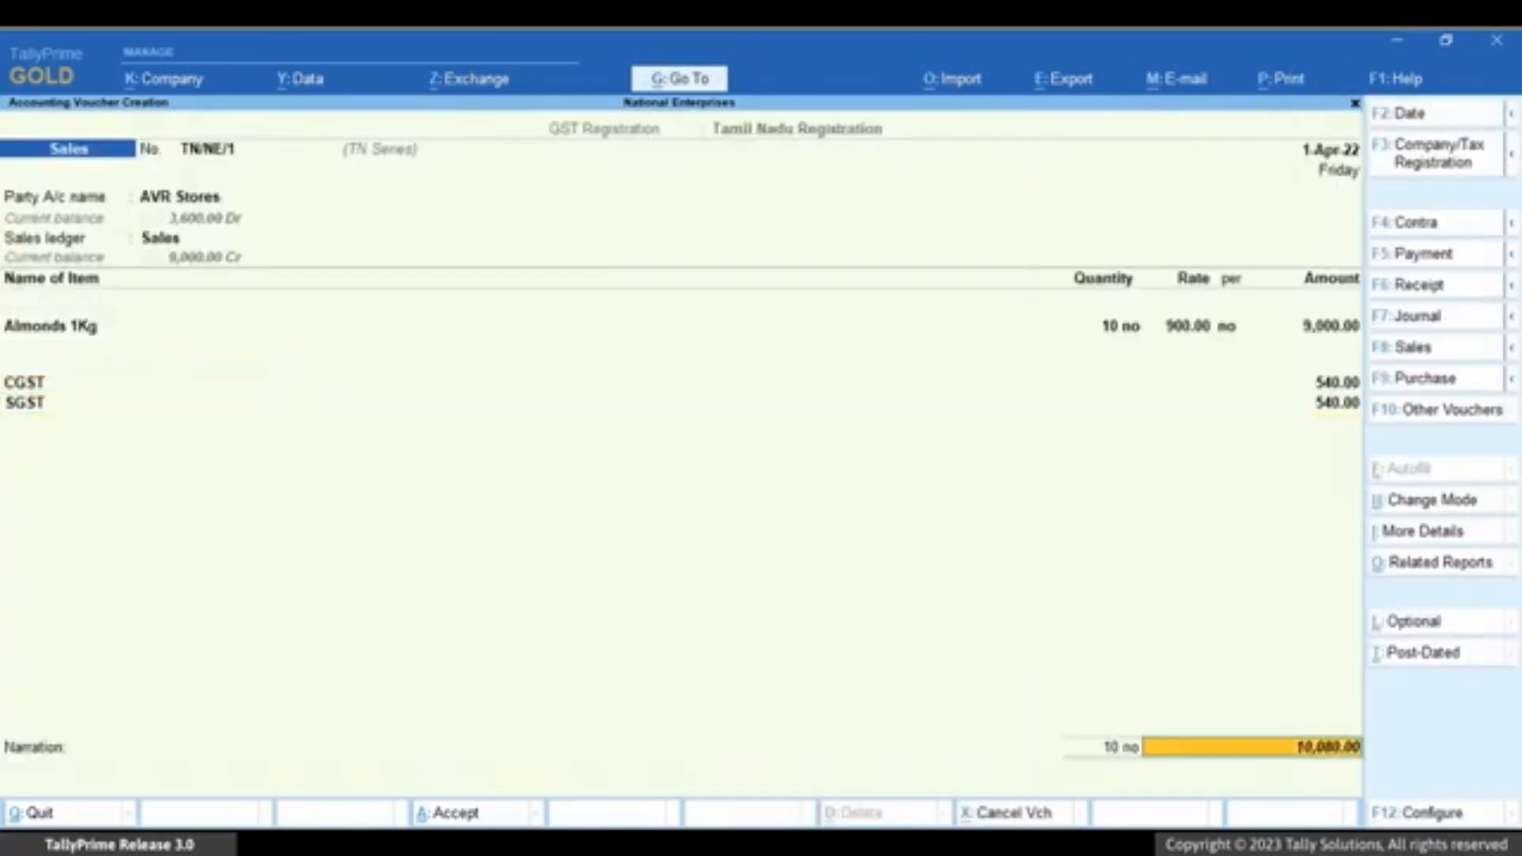
pyautogui.press('Return')
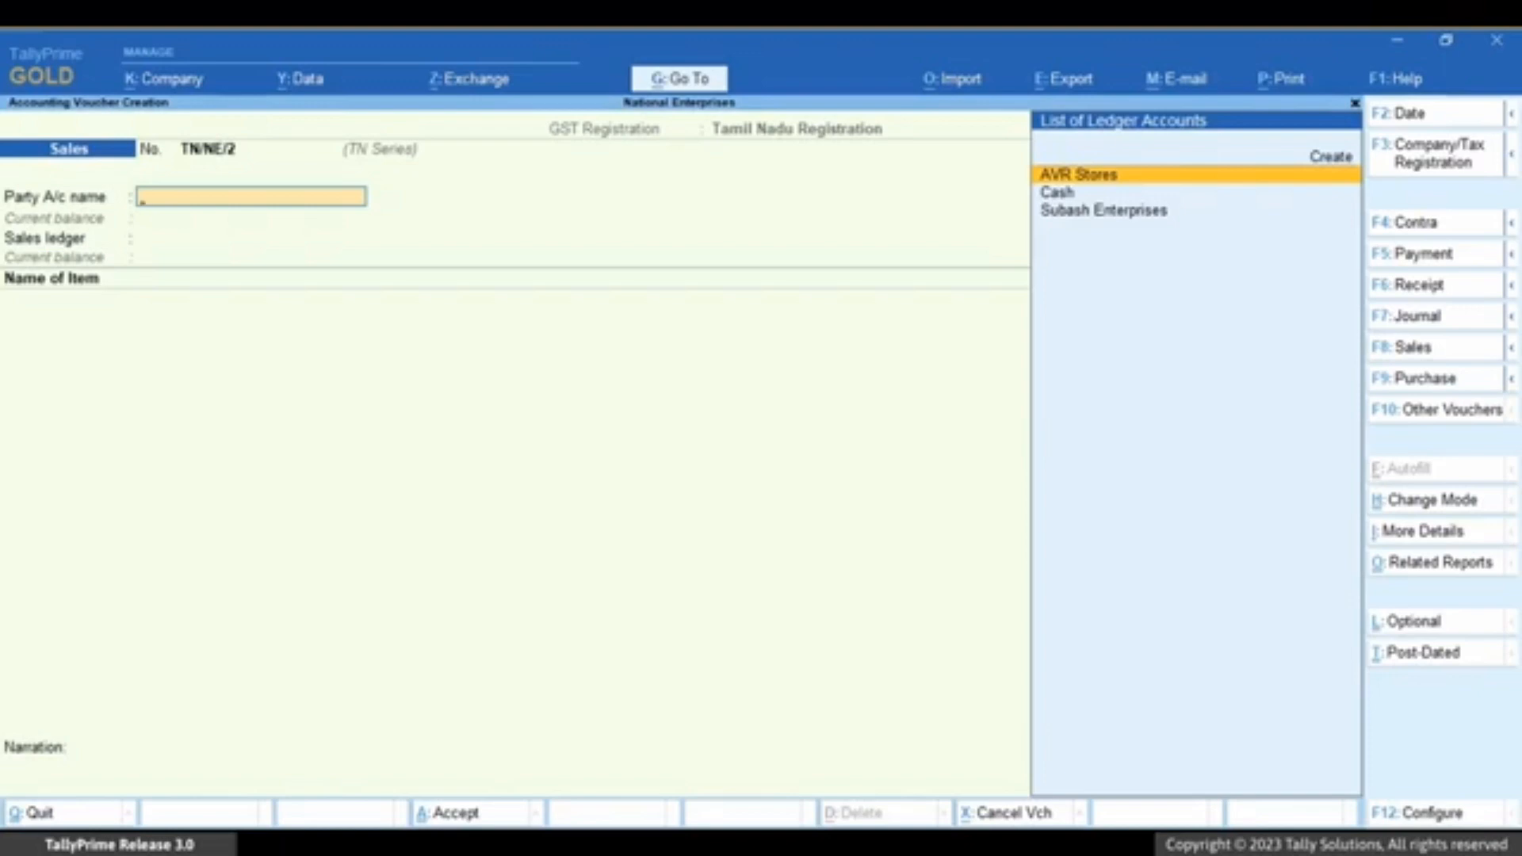
# Open the Journal voucher type for alteration
pyautogui.hotkey('alt', 'g')
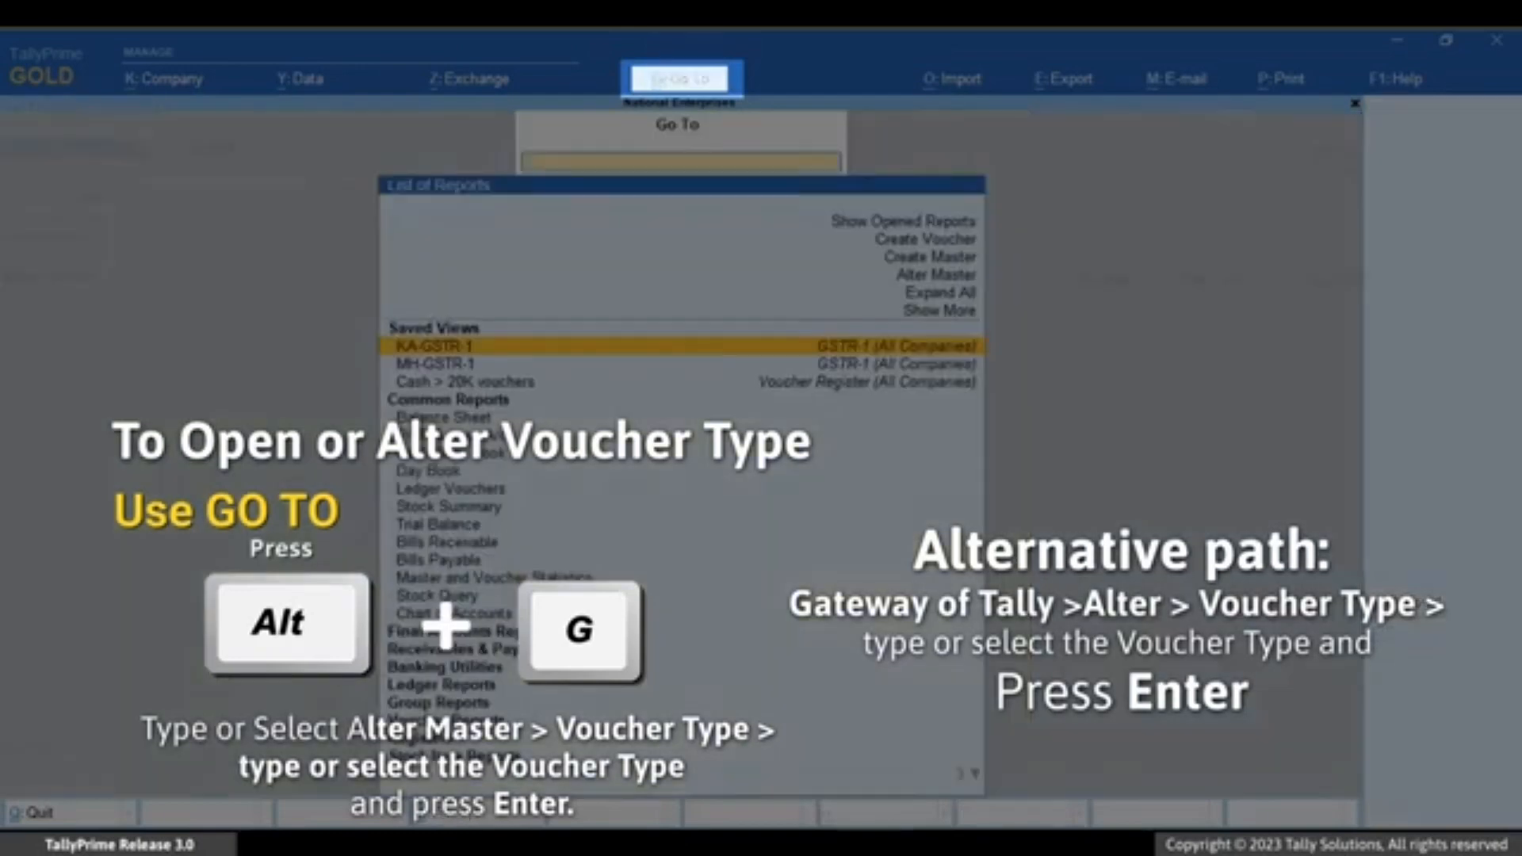
pyautogui.press('Up')
pyautogui.press('Up')
pyautogui.press('Up')
pyautogui.press('Return')
pyautogui.press('Down')
pyautogui.press('Down')
pyautogui.press('Down')
pyautogui.press('Return')
pyautogui.press('Down')
pyautogui.press('Down')
pyautogui.press('Down')
pyautogui.press('Return')
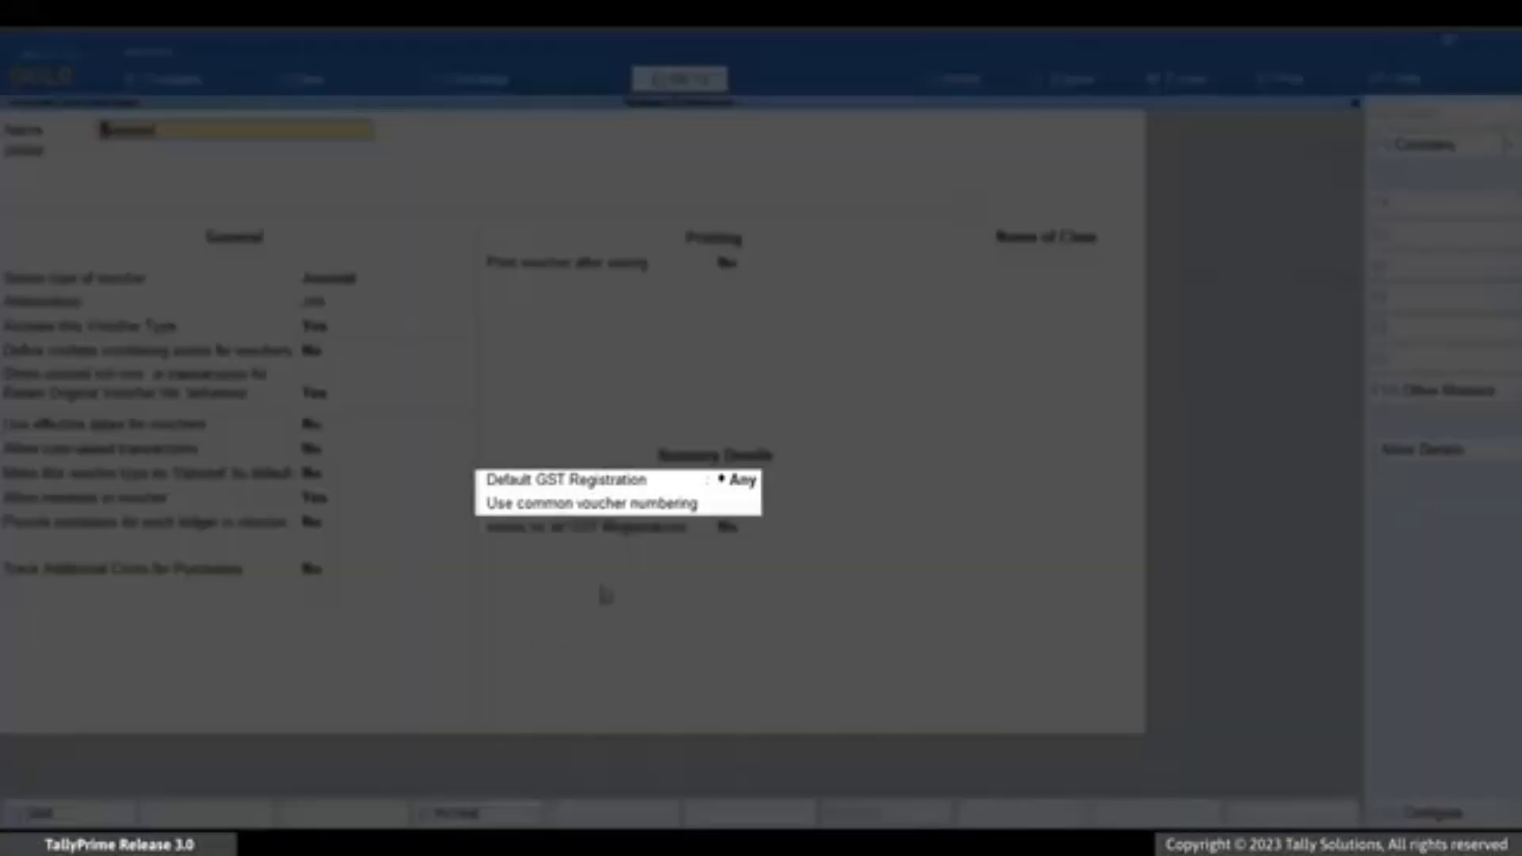
# Set the Journal voucher type's Default GST Registration to Karnataka Registration, save it, and return to the Sales voucher
pyautogui.click(743, 483)
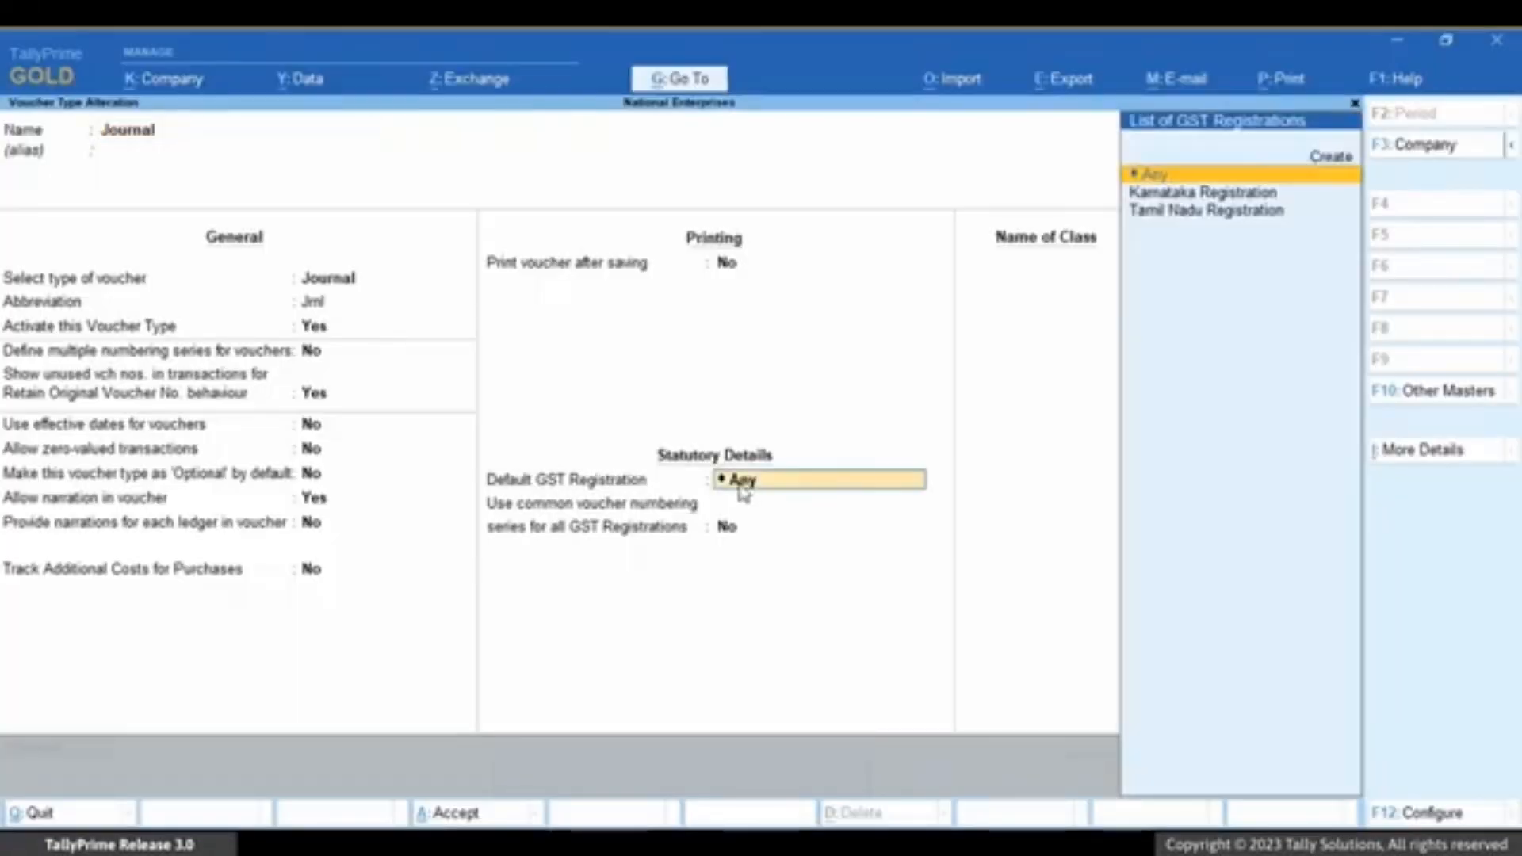
pyautogui.press('Down')
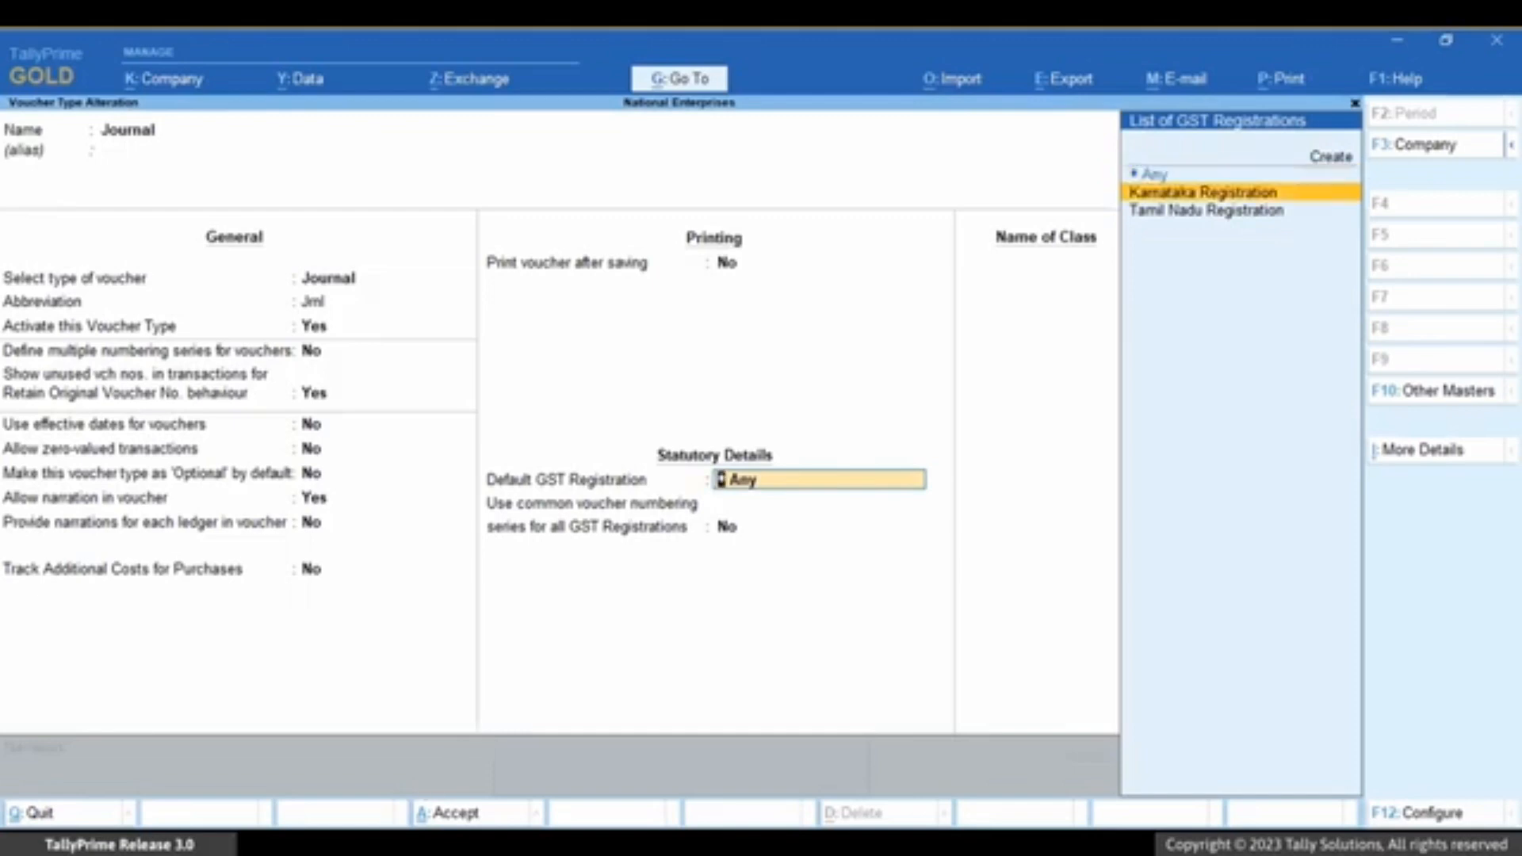
pyautogui.press('Return')
pyautogui.press('Return')
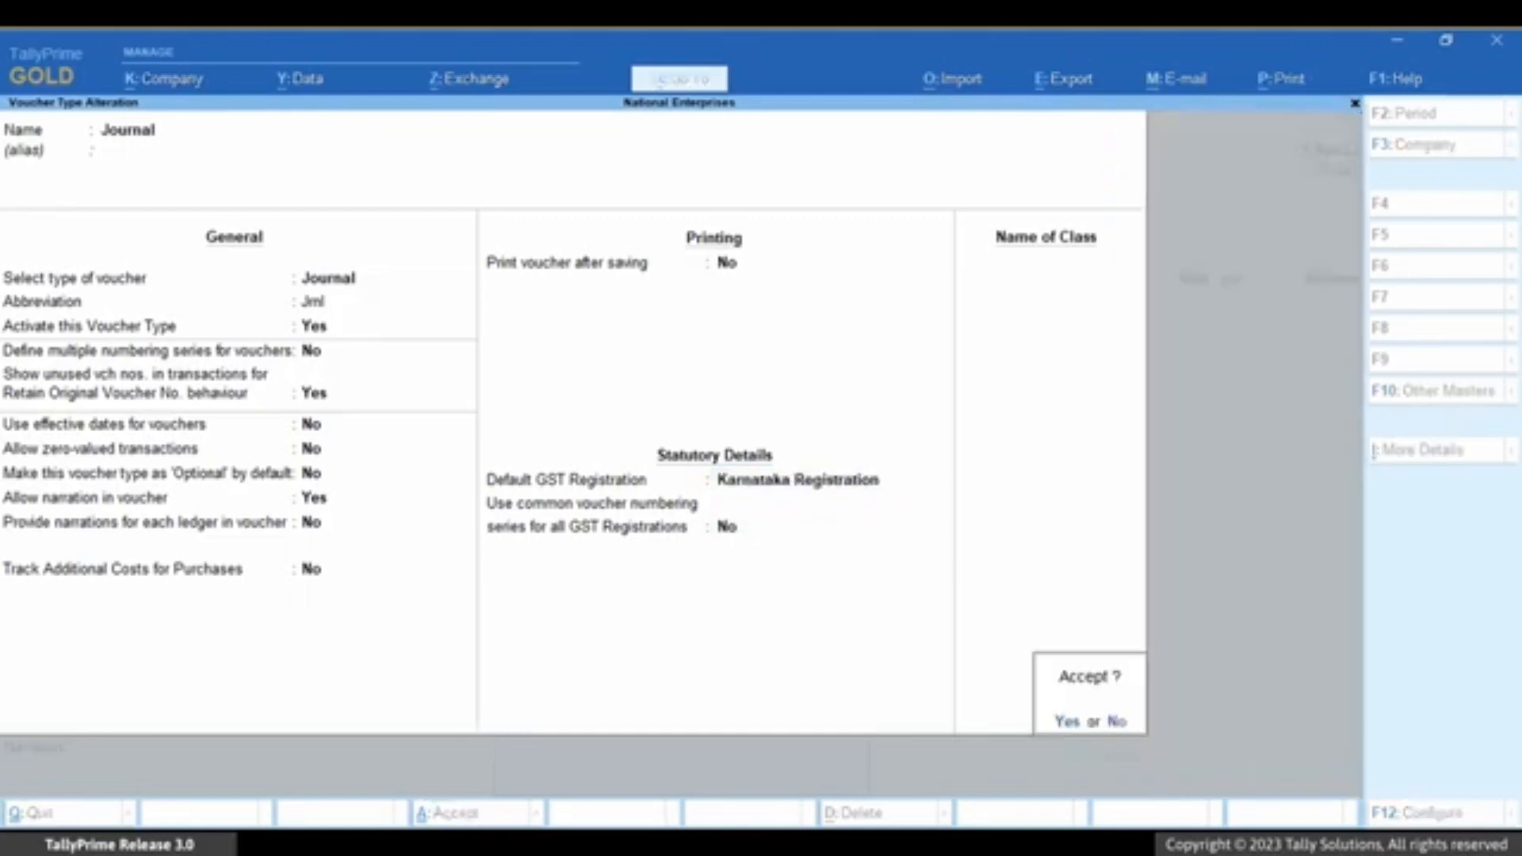
pyautogui.press('Return')
pyautogui.press('Escape')
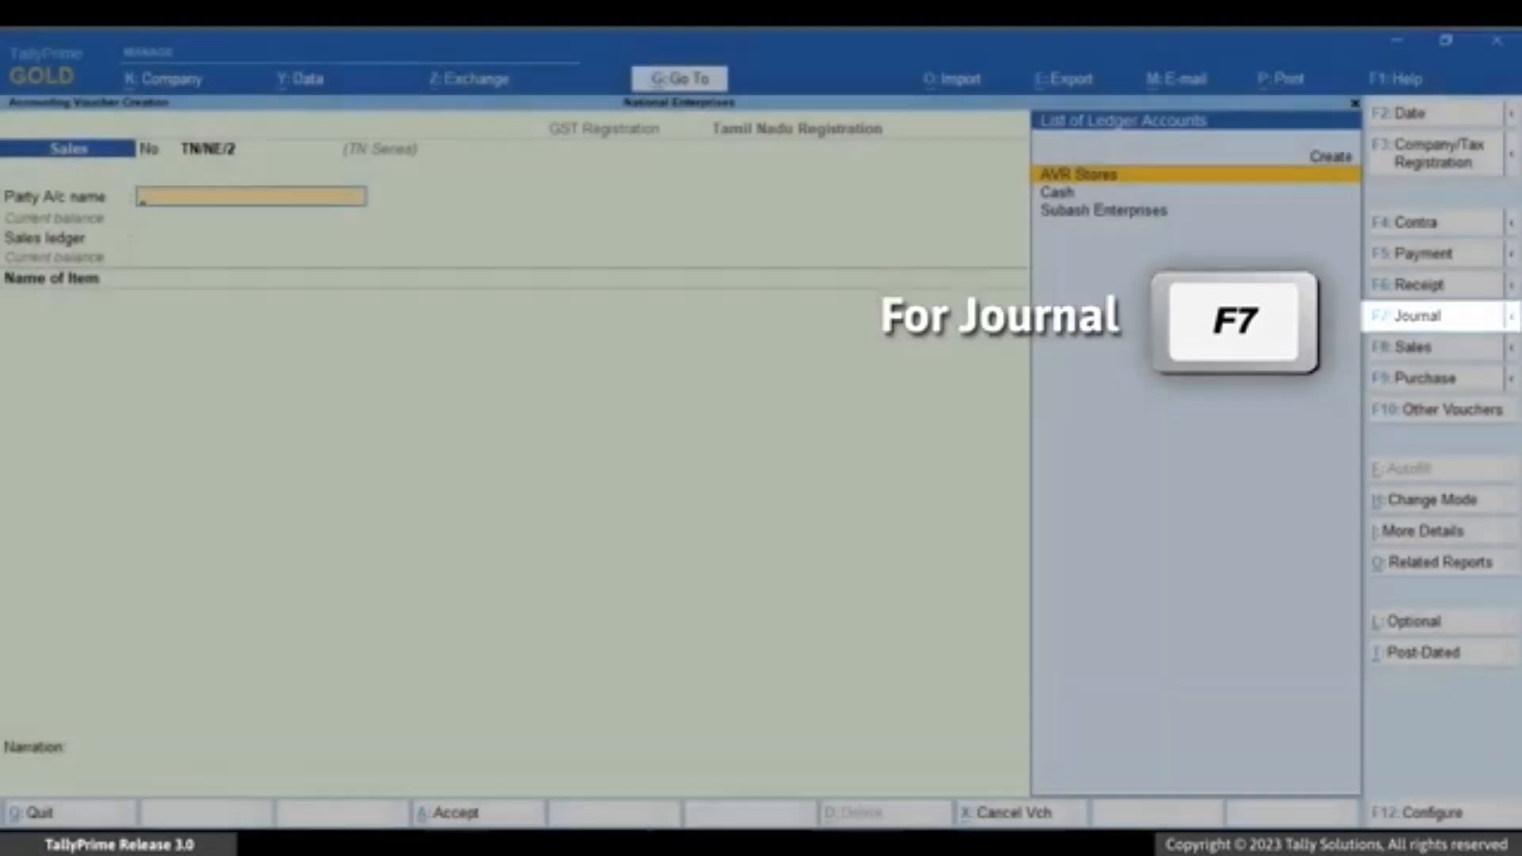
# Switch to a Journal voucher and look through the company's tax registrations available for it
pyautogui.press('F7')
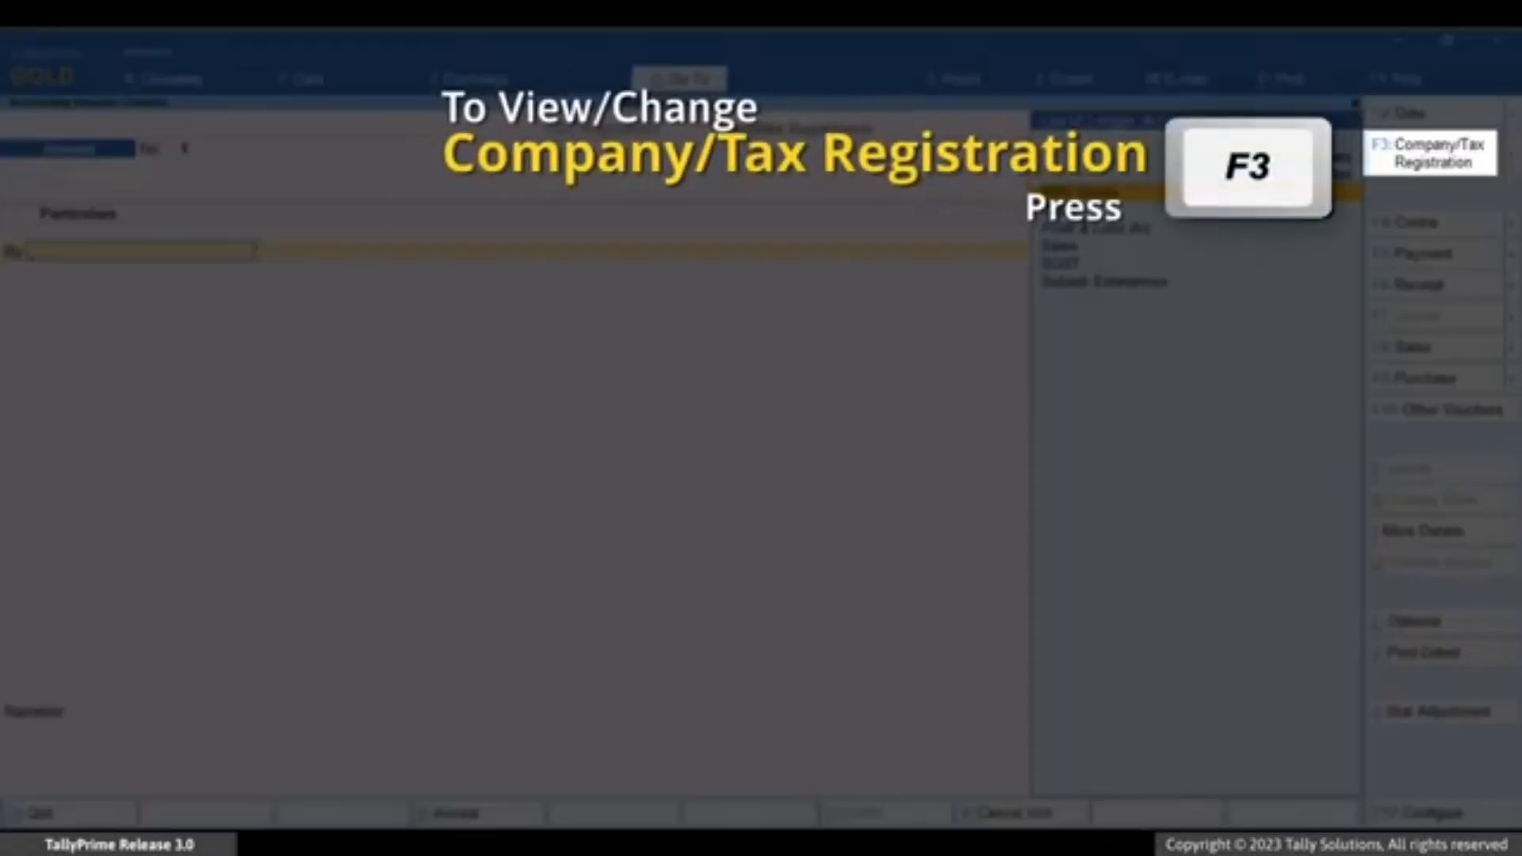
pyautogui.press('F3')
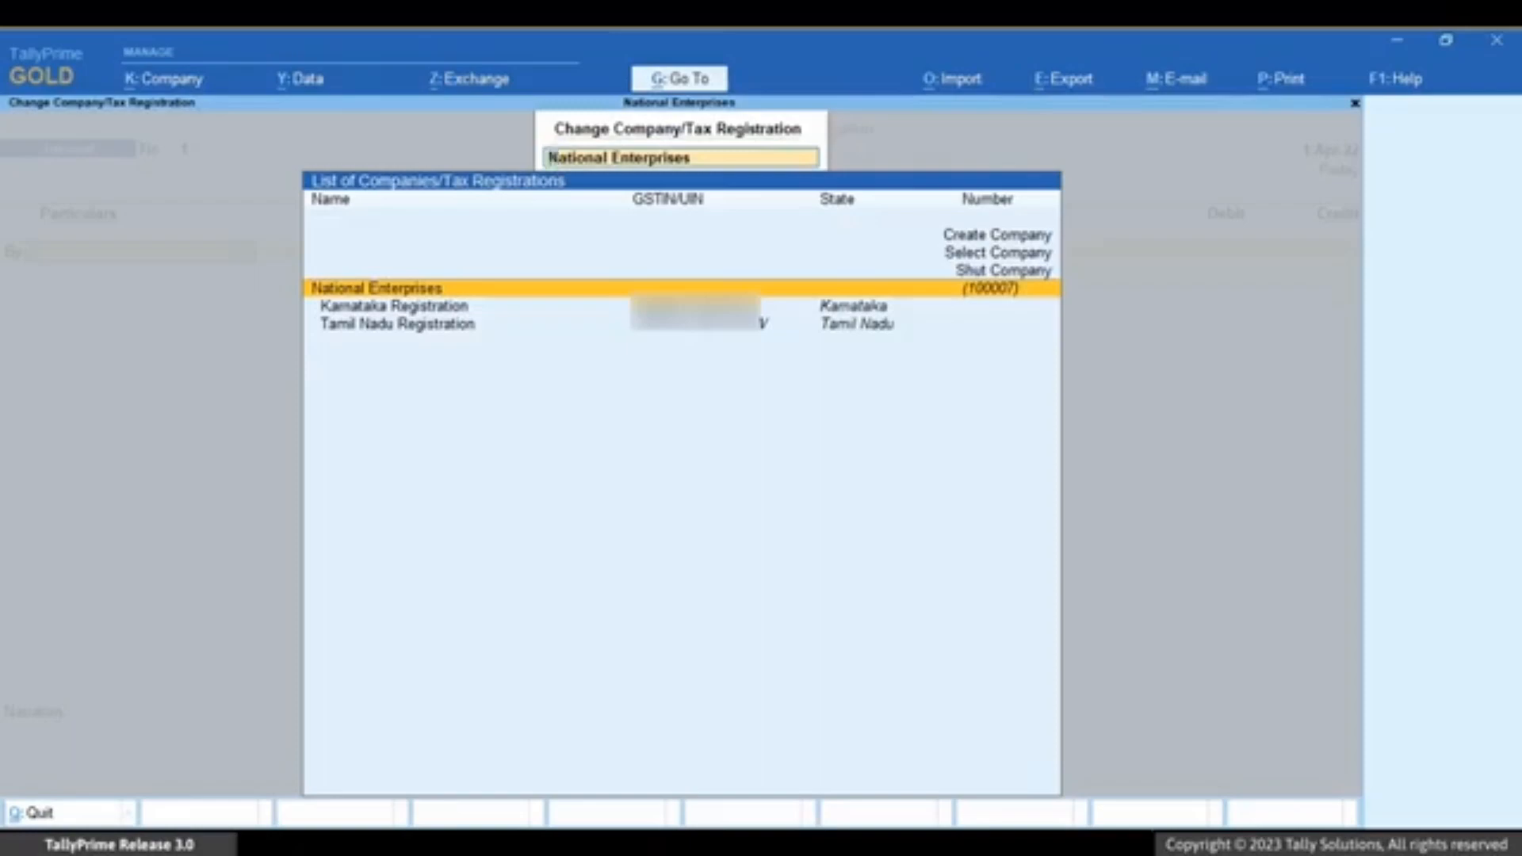
pyautogui.press('Down')
pyautogui.press('Down')
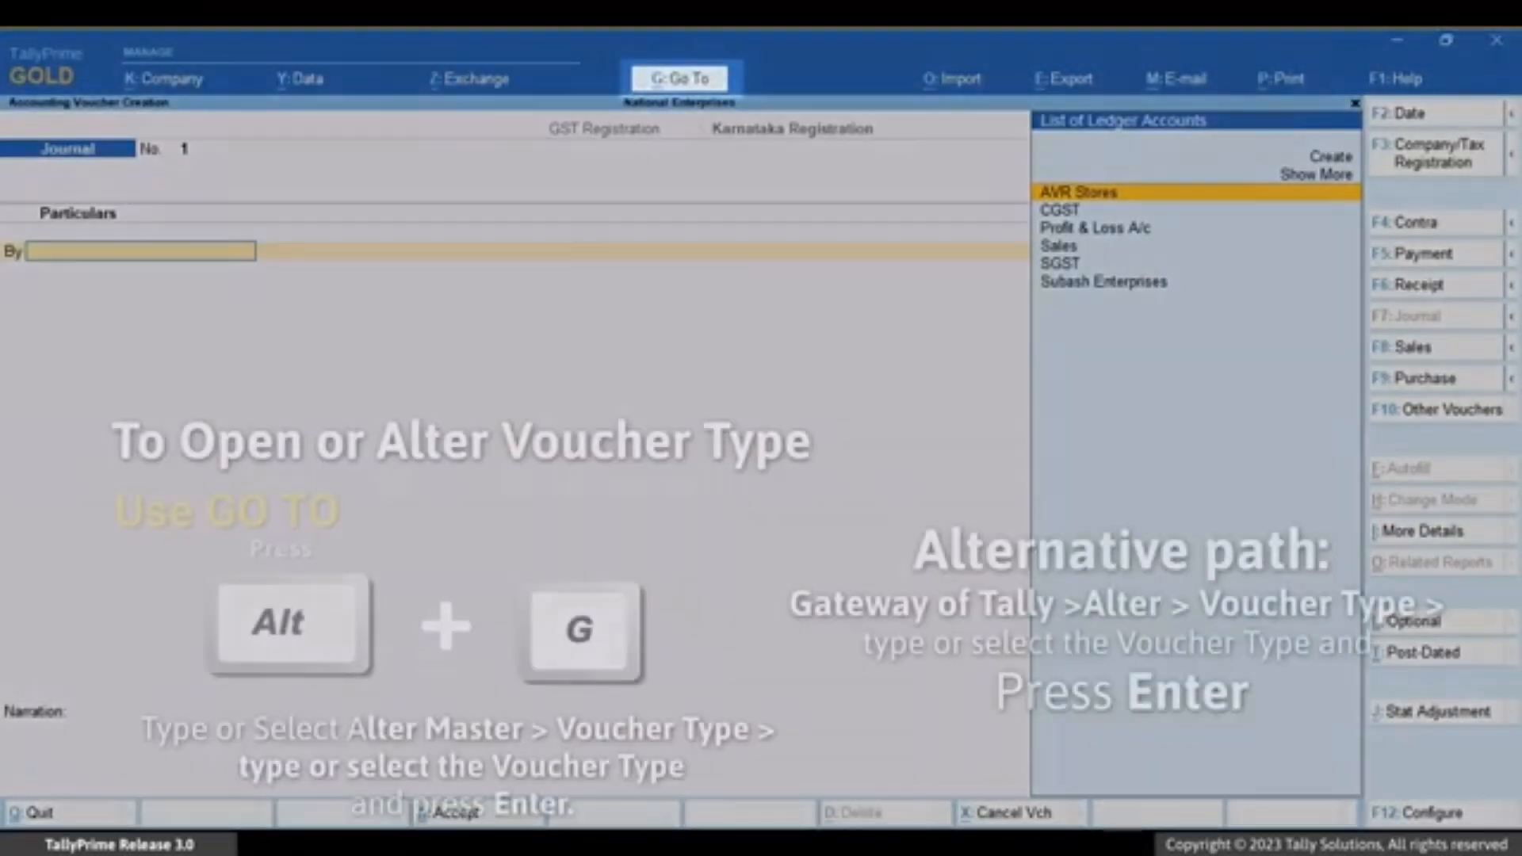
# Open the Receipt voucher type for alteration
pyautogui.press('alt')
pyautogui.hotkey('alt', 'g')
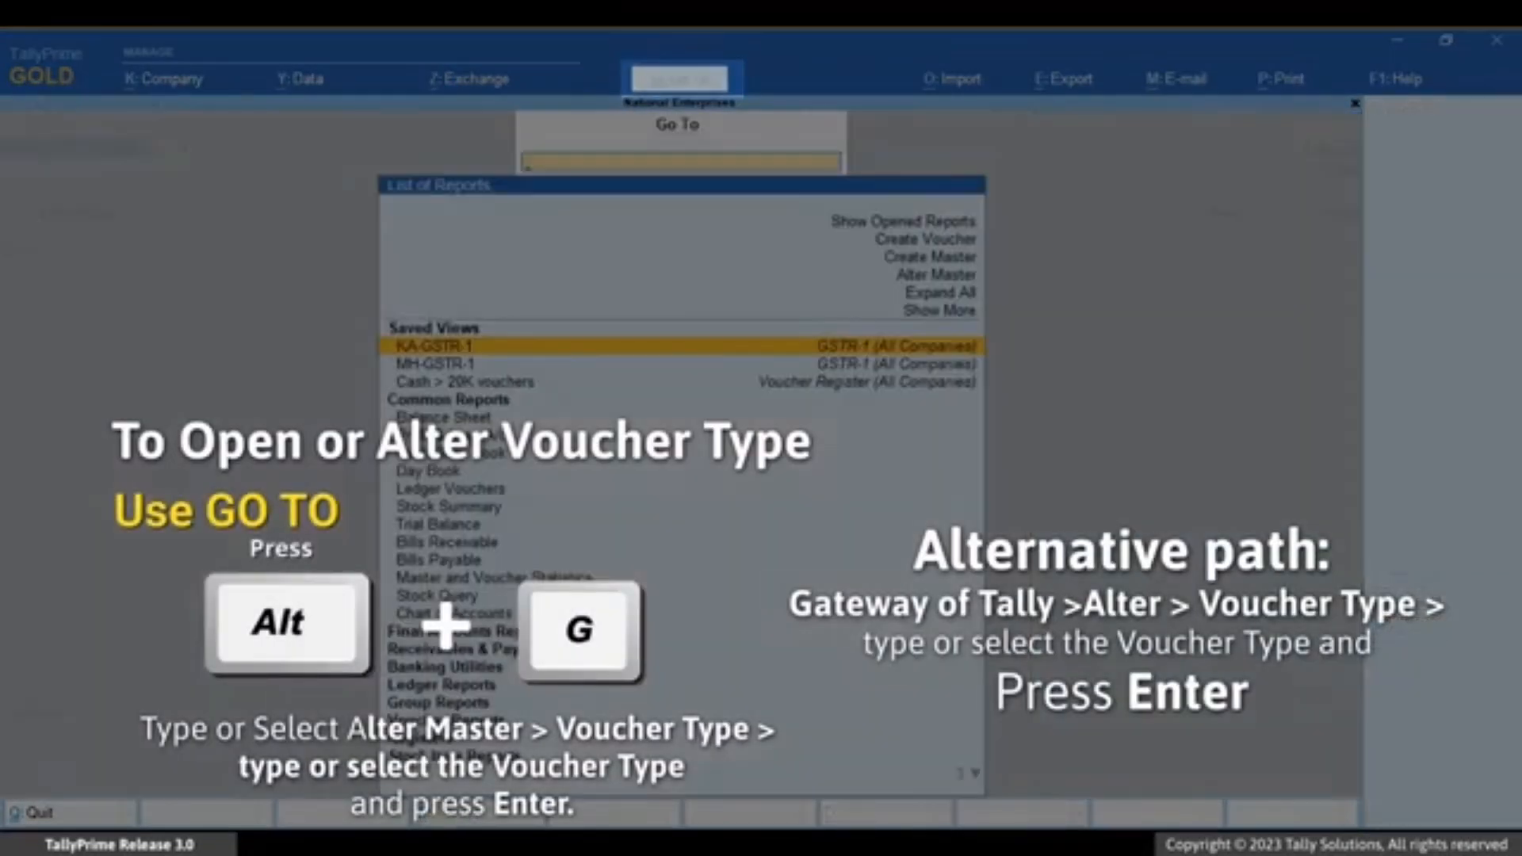
pyautogui.press('Up')
pyautogui.press('Up')
pyautogui.press('Up')
pyautogui.press('Up')
pyautogui.press('Return')
pyautogui.press('Down')
pyautogui.press('Down')
pyautogui.press('Down')
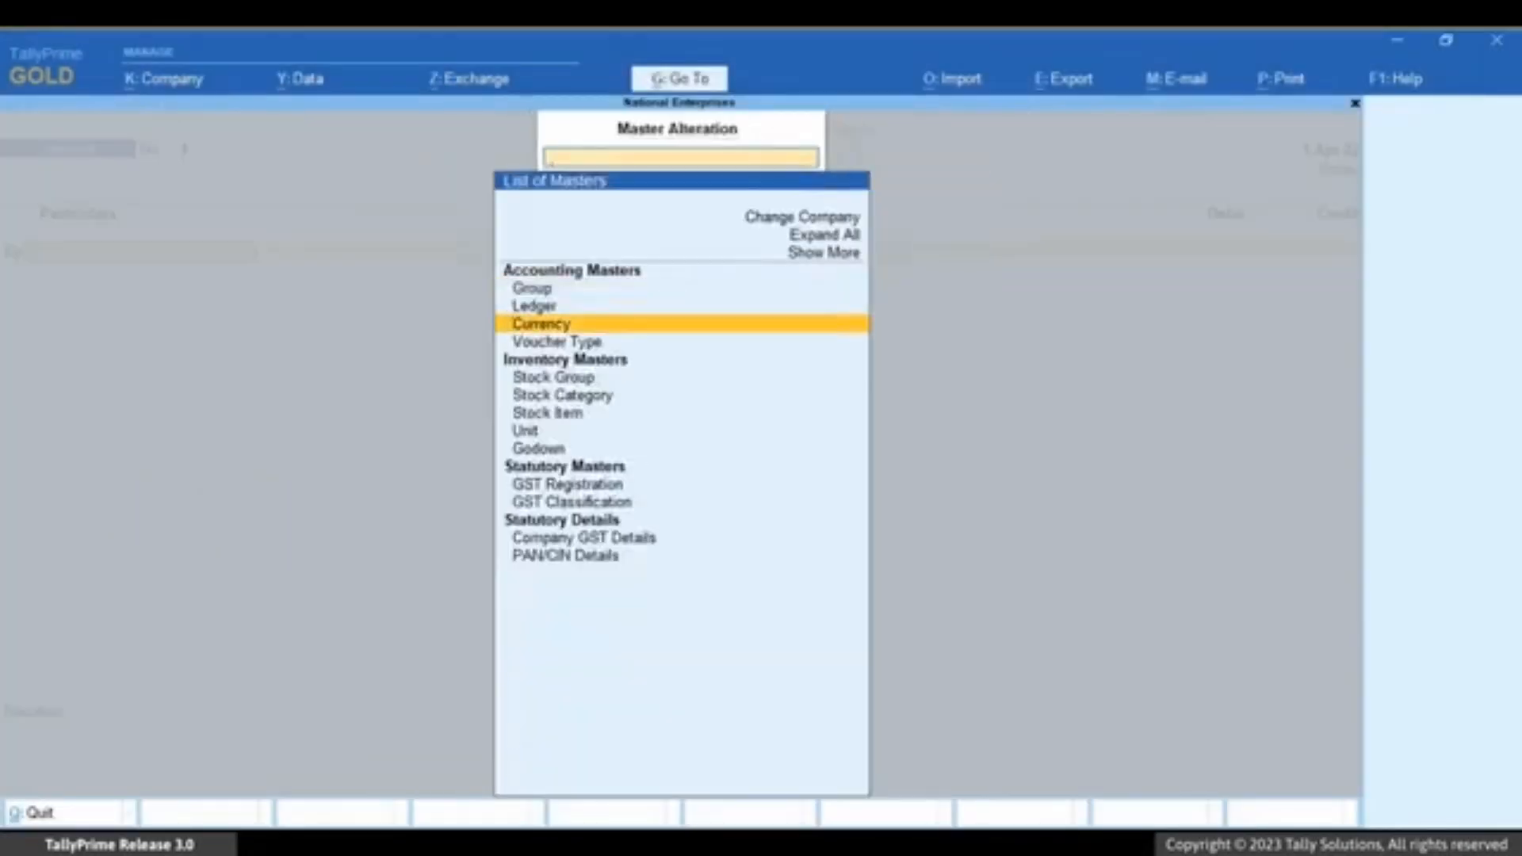
pyautogui.press('Return')
pyautogui.press('Down')
pyautogui.press('Down')
pyautogui.press('Down')
pyautogui.press('Down')
pyautogui.press('Down')
pyautogui.press('Down')
pyautogui.press('Down')
pyautogui.press('Down')
pyautogui.press('Down')
pyautogui.press('Down')
pyautogui.press('Down')
pyautogui.press('Down')
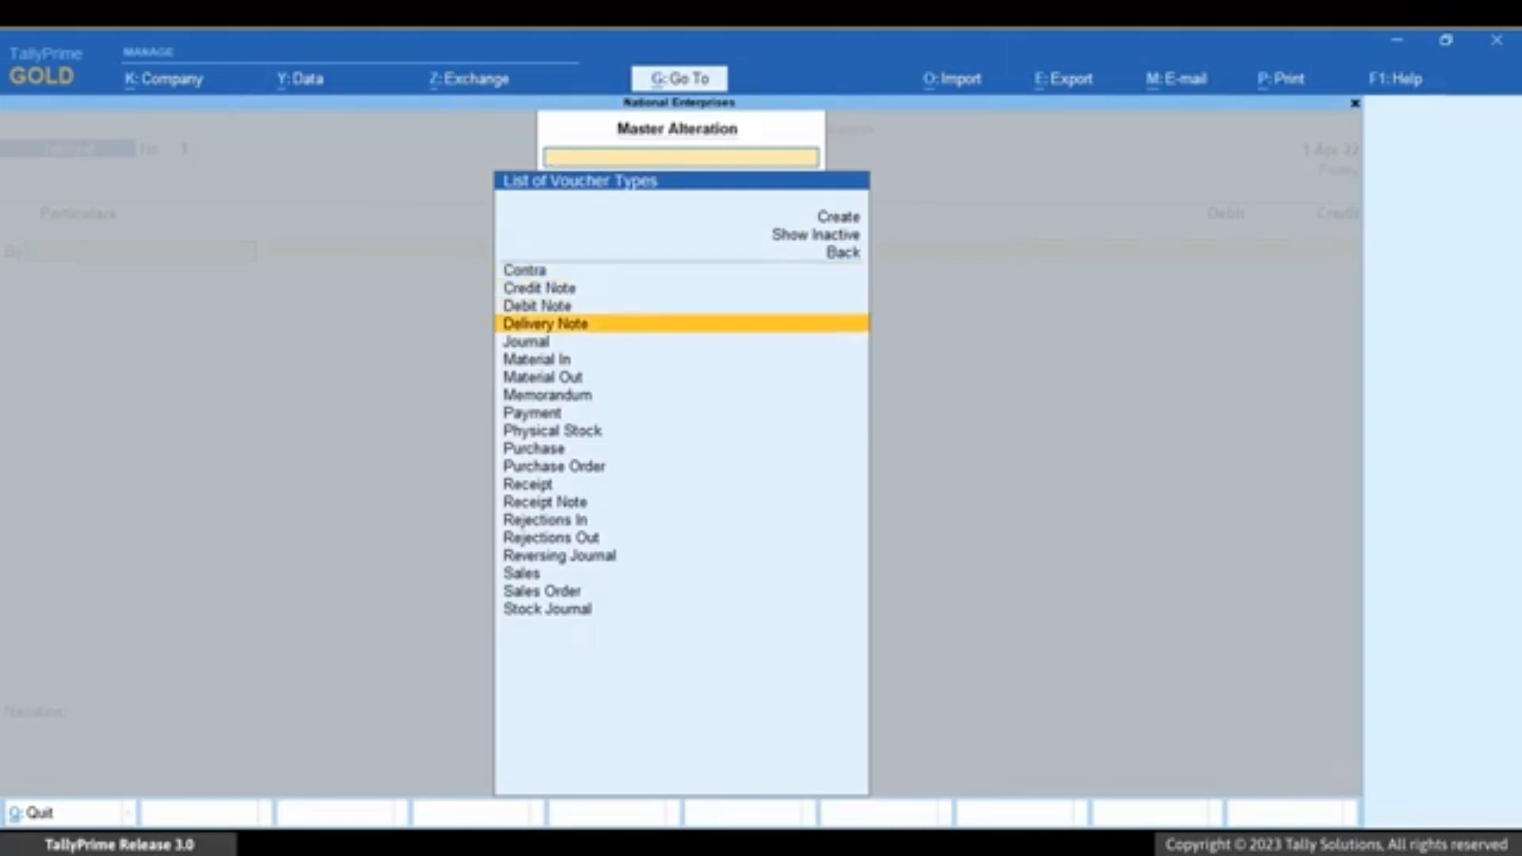
pyautogui.press('Return')
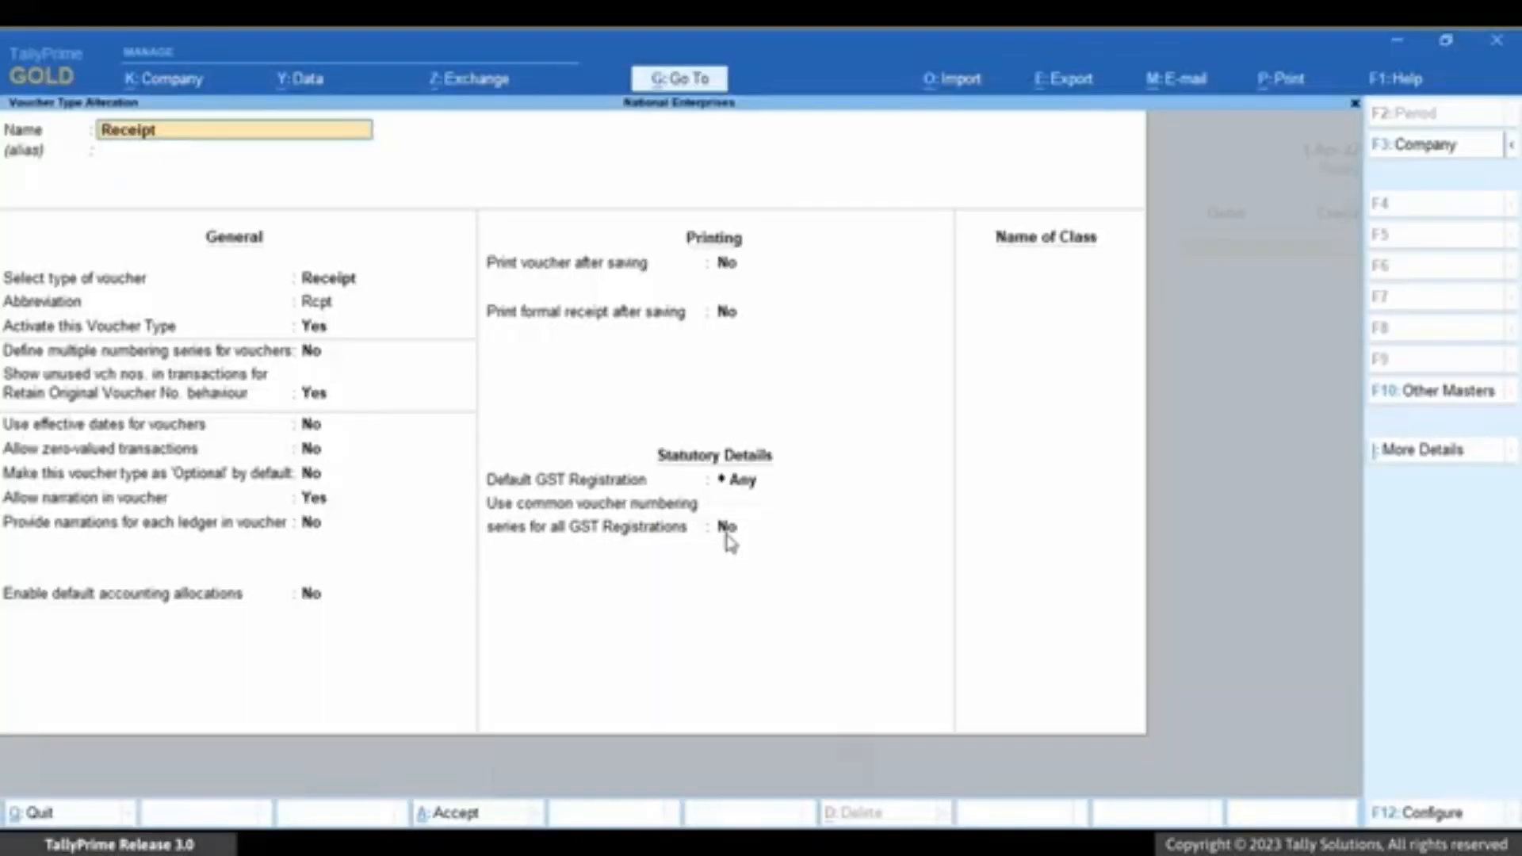
# Set the Receipt voucher type to use a common voucher numbering series for all GST Registrations, and save it
pyautogui.click(723, 548)
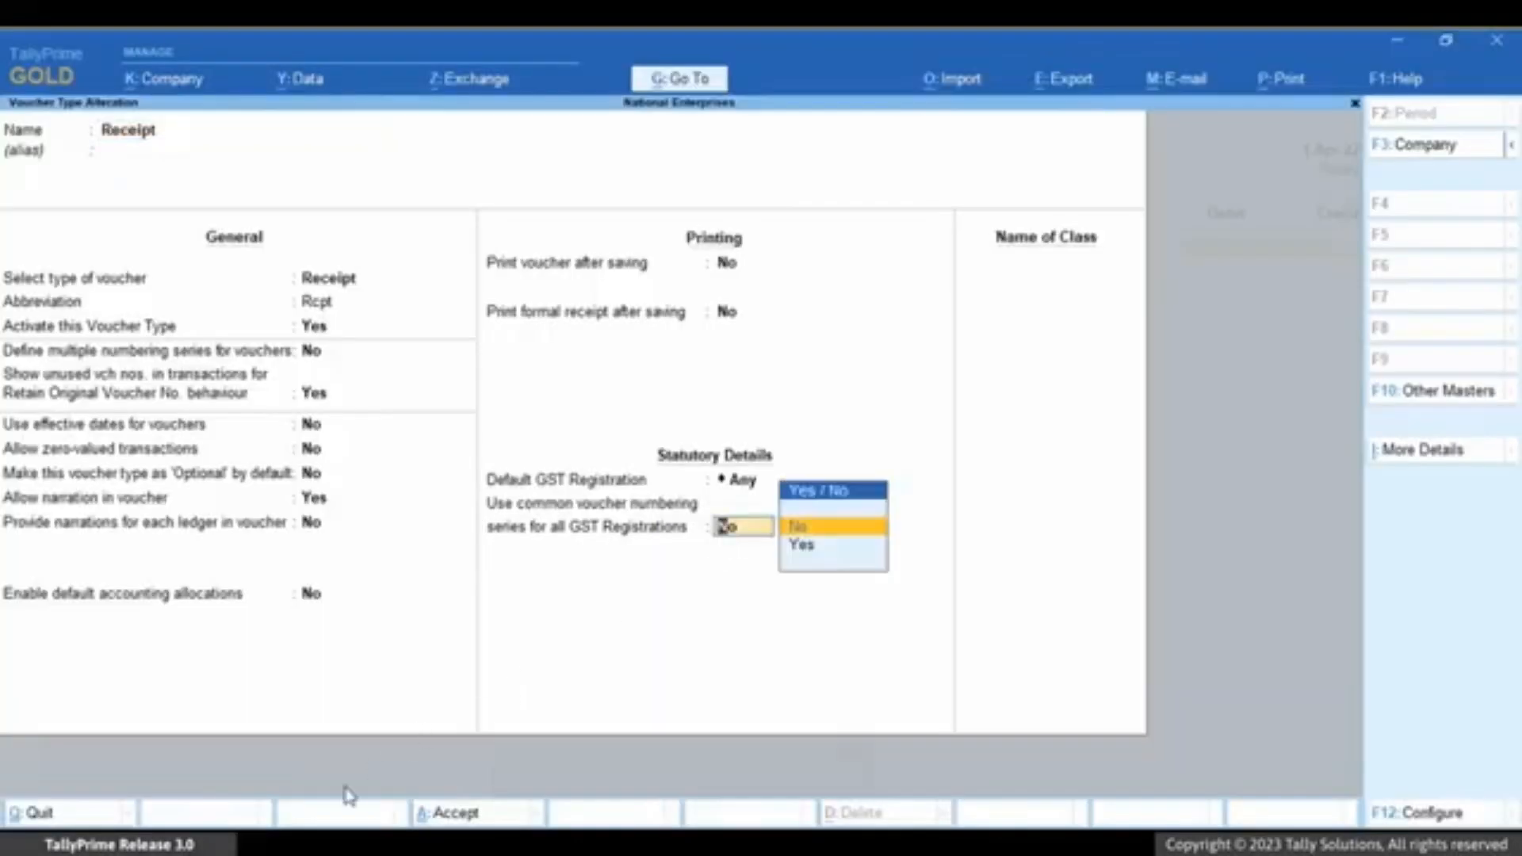
pyautogui.press('Down')
pyautogui.press('Return')
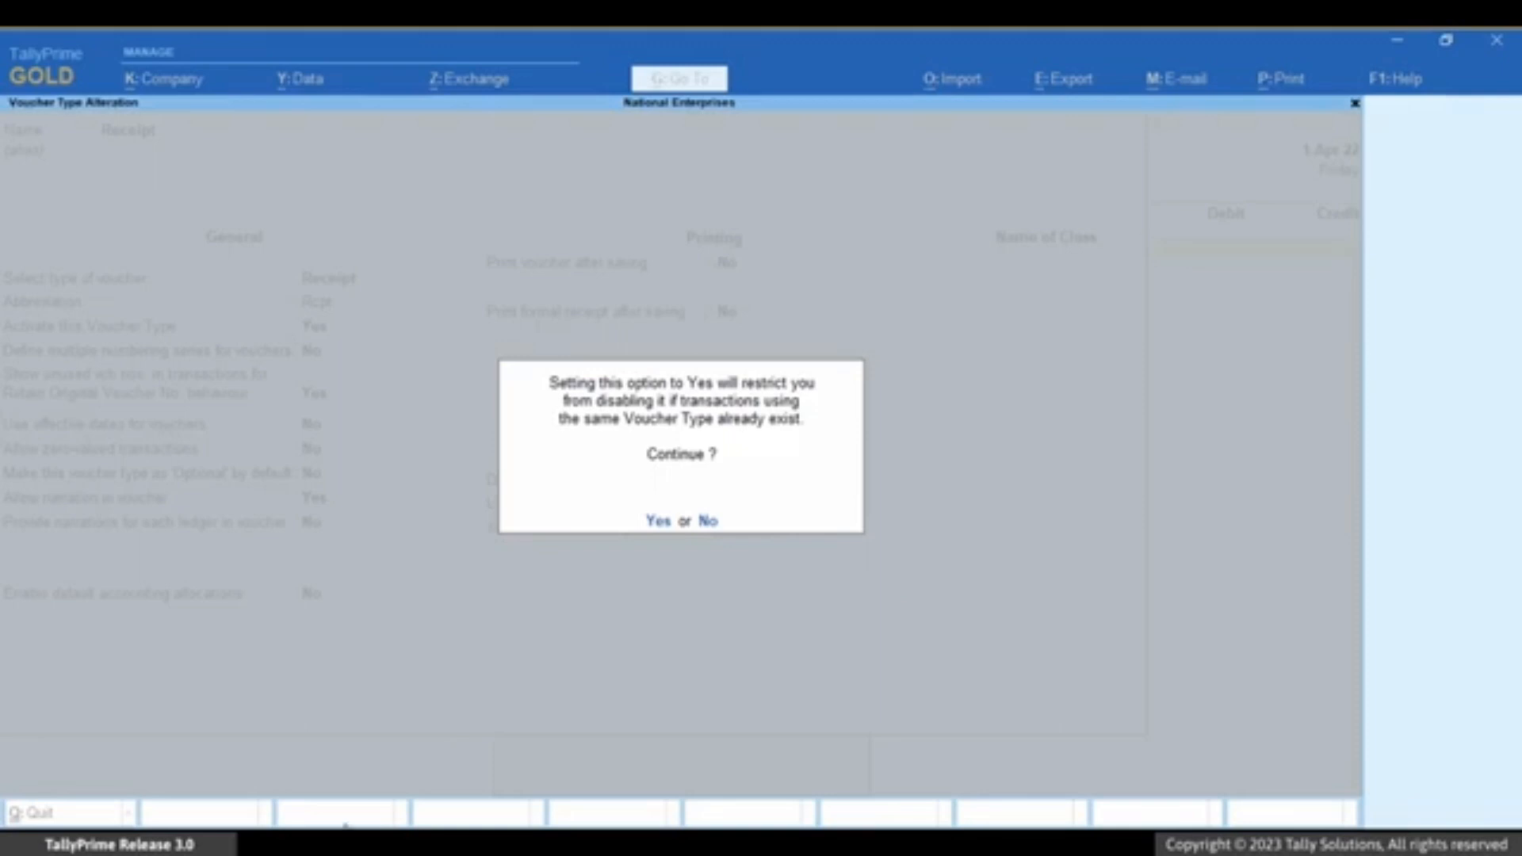
pyautogui.click(655, 528)
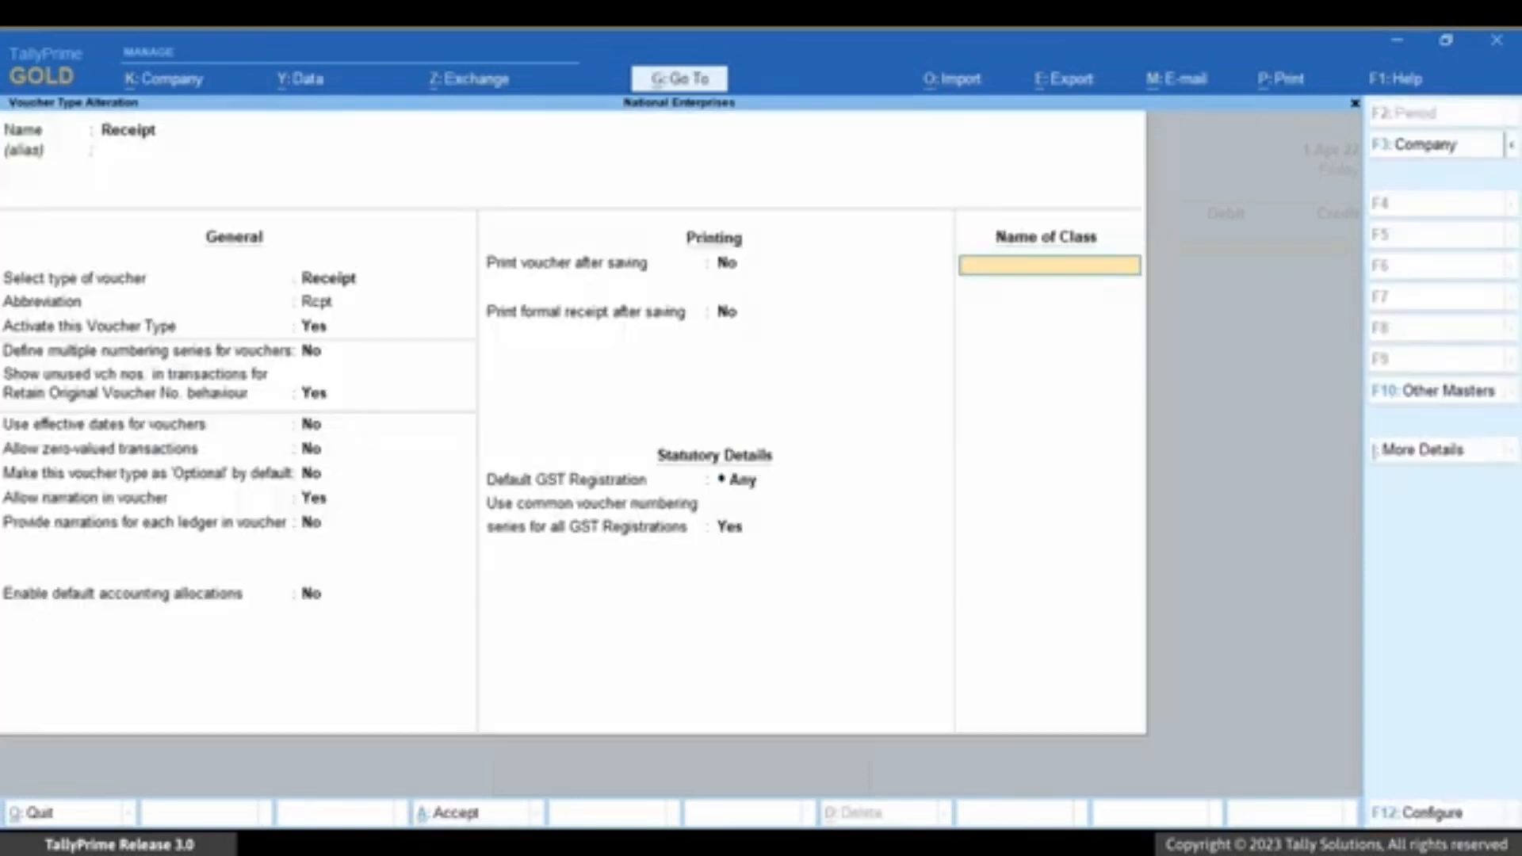
pyautogui.press('Return')
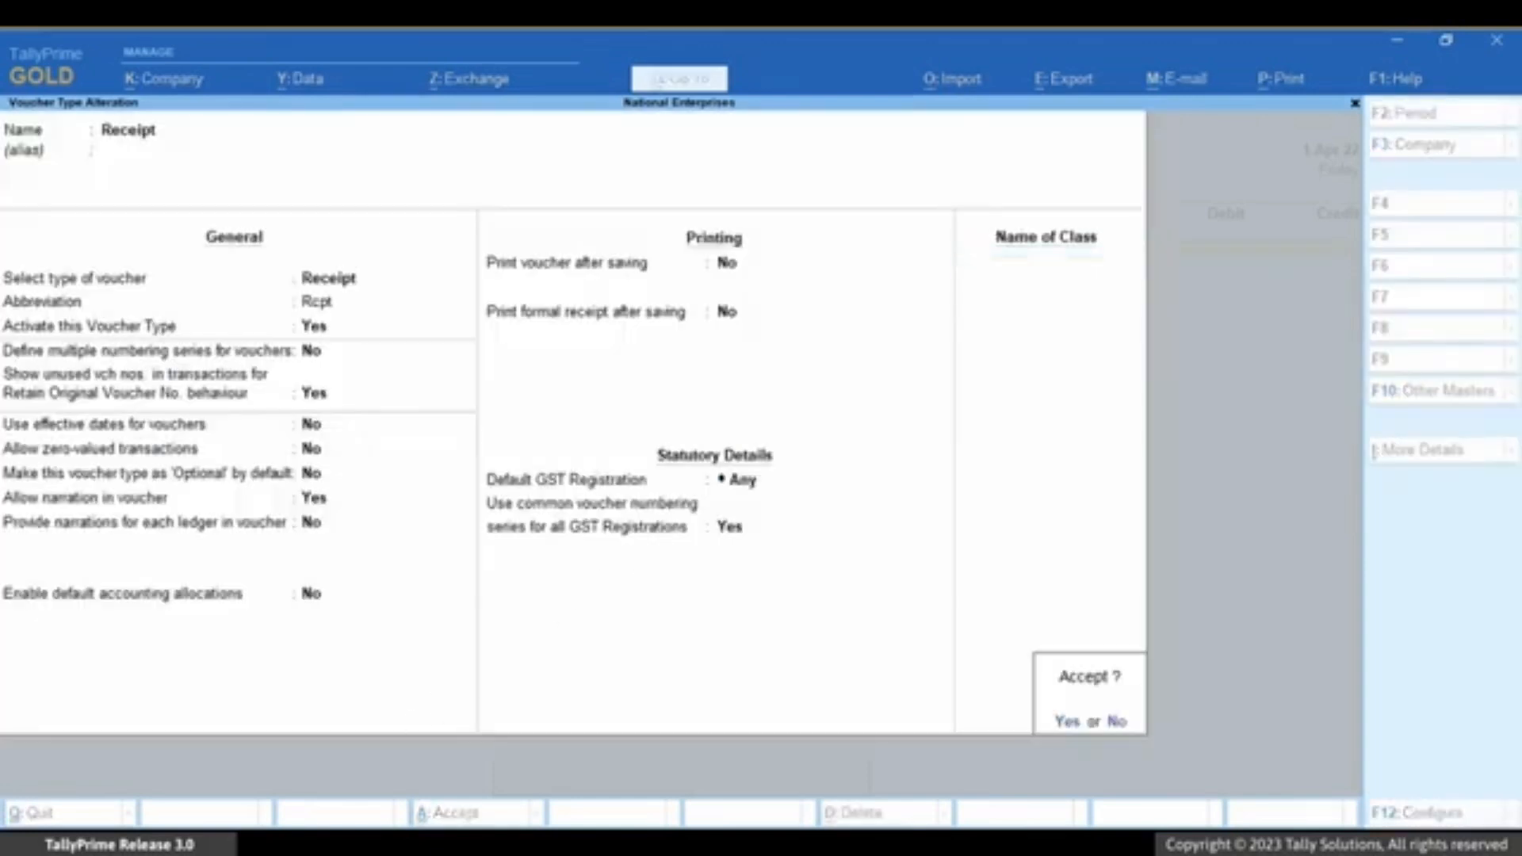
pyautogui.press('Return')
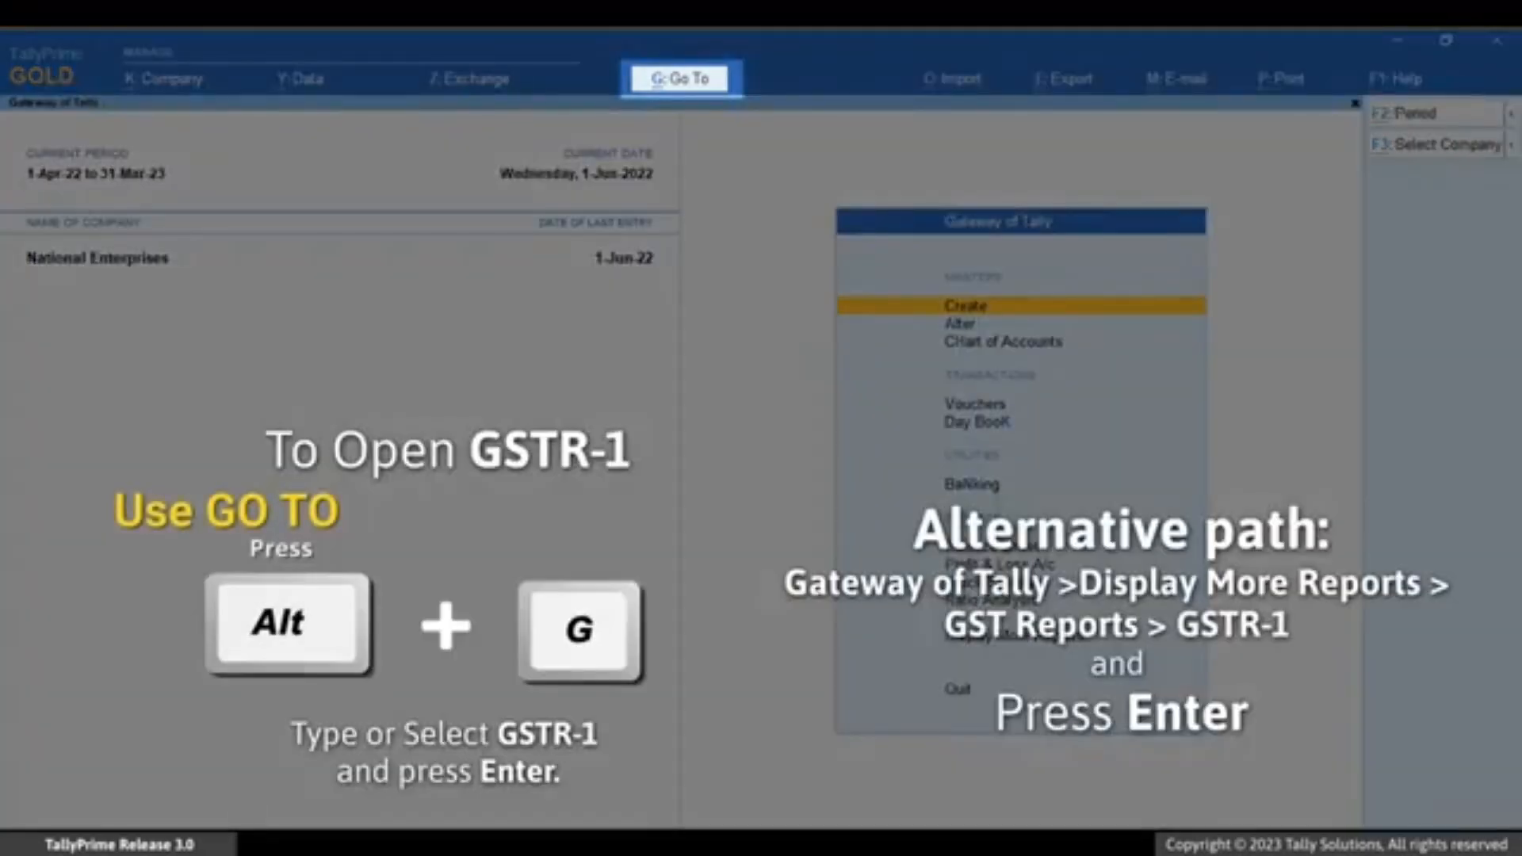
# Open the GSTR-1 report for National Enterprises
pyautogui.hotkey('alt', 'g')
pyautogui.write('Gstr')
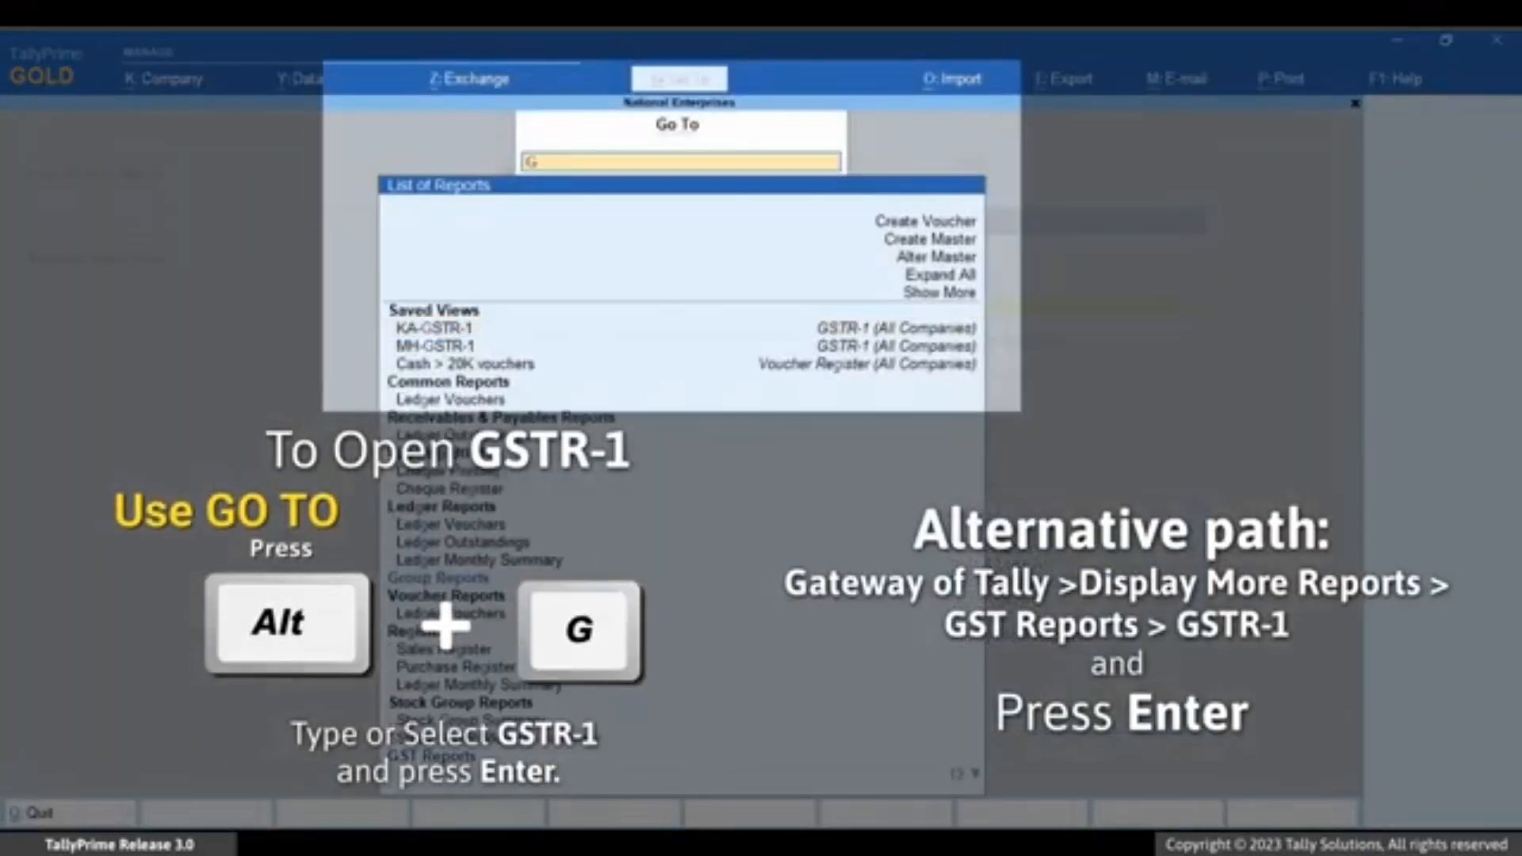
pyautogui.press('Down')
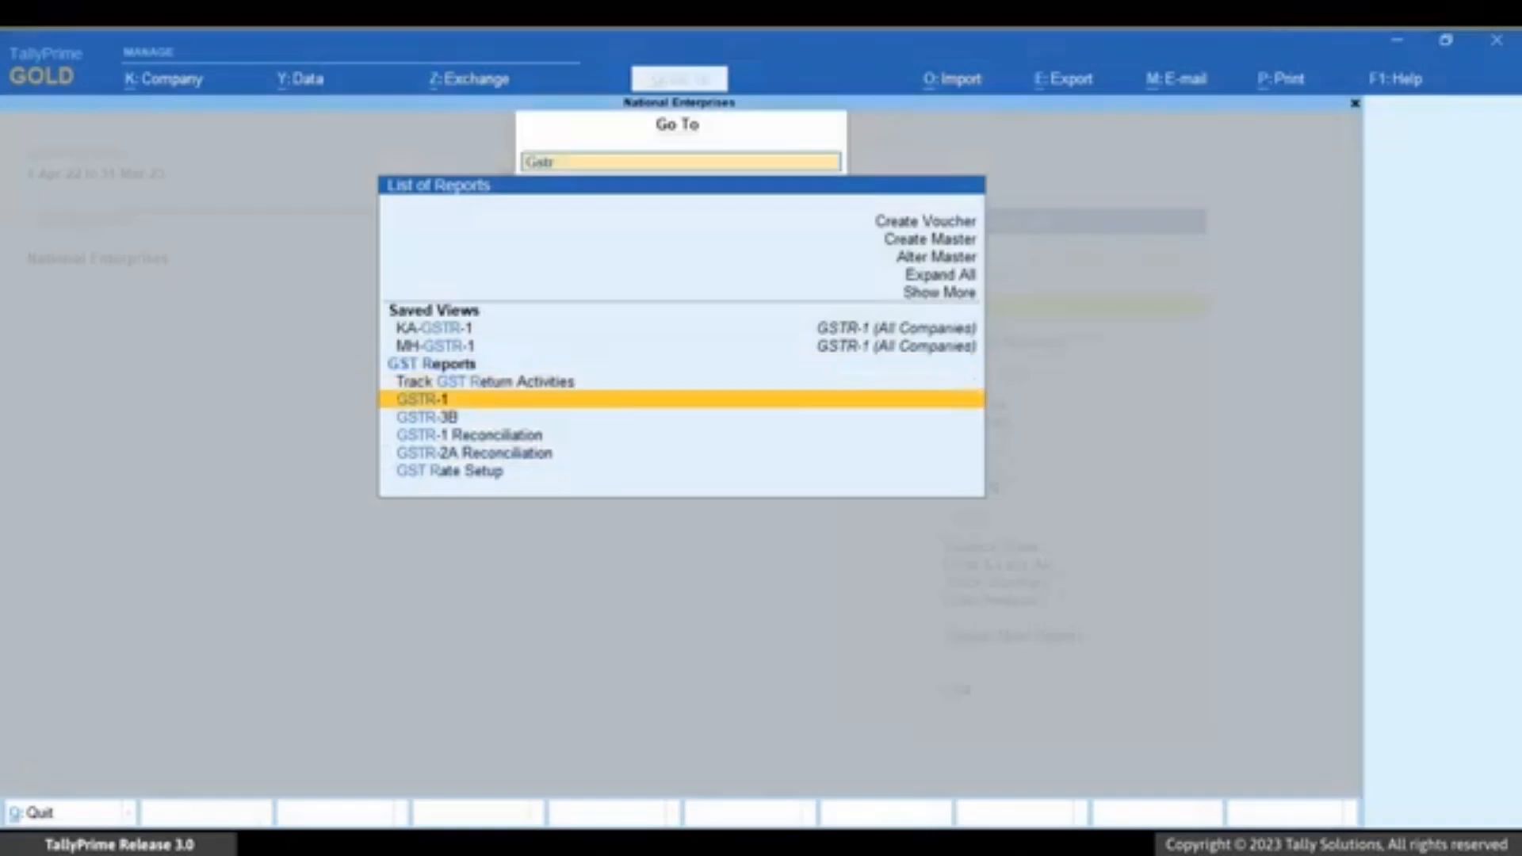
pyautogui.press('Return')
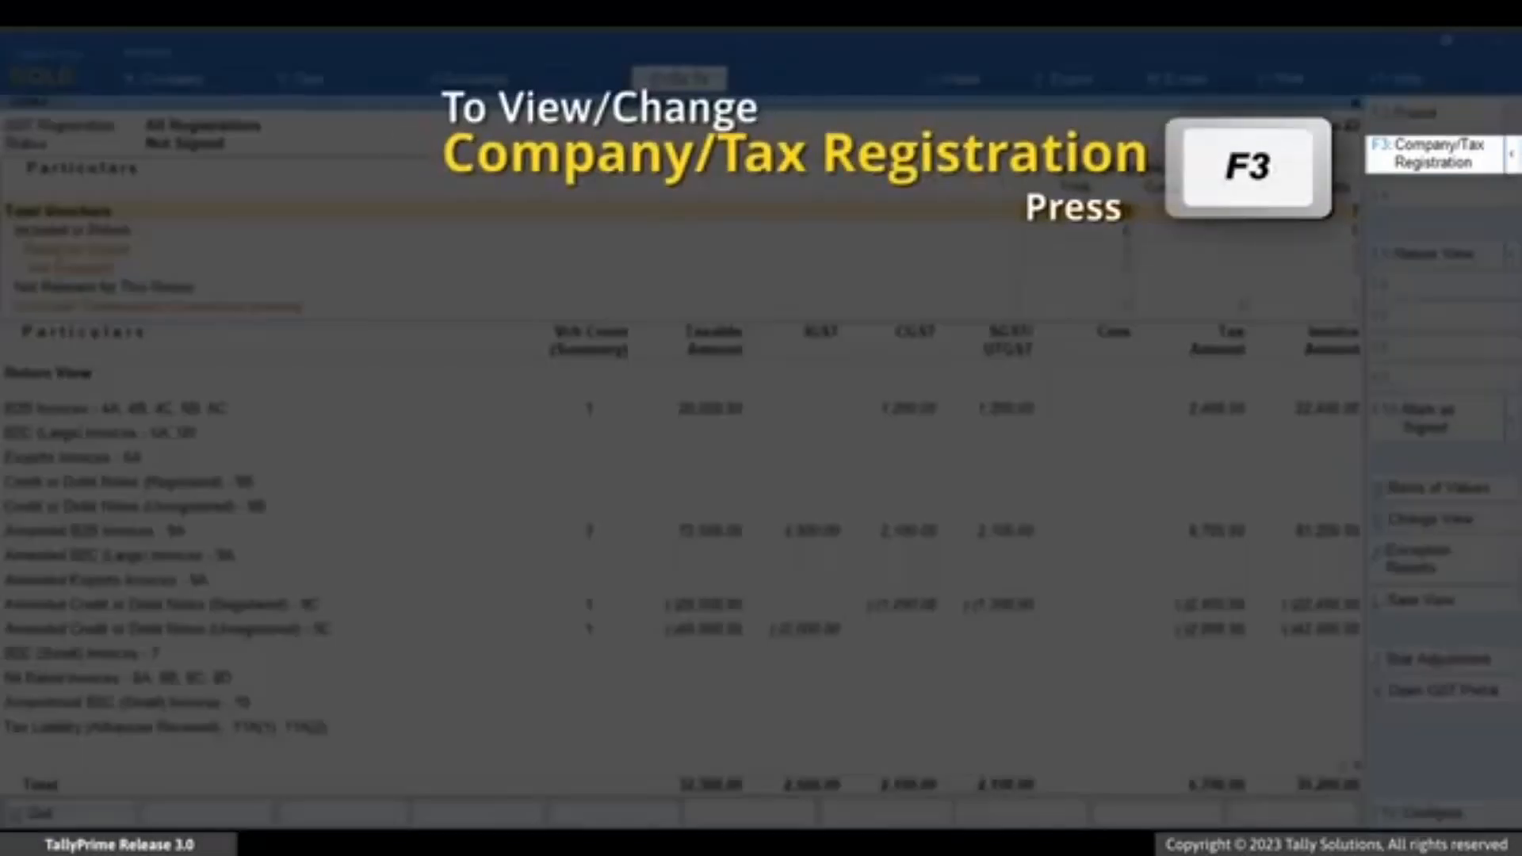
# View the GSTR-1 report for Karnataka Registration only
pyautogui.press('F3')
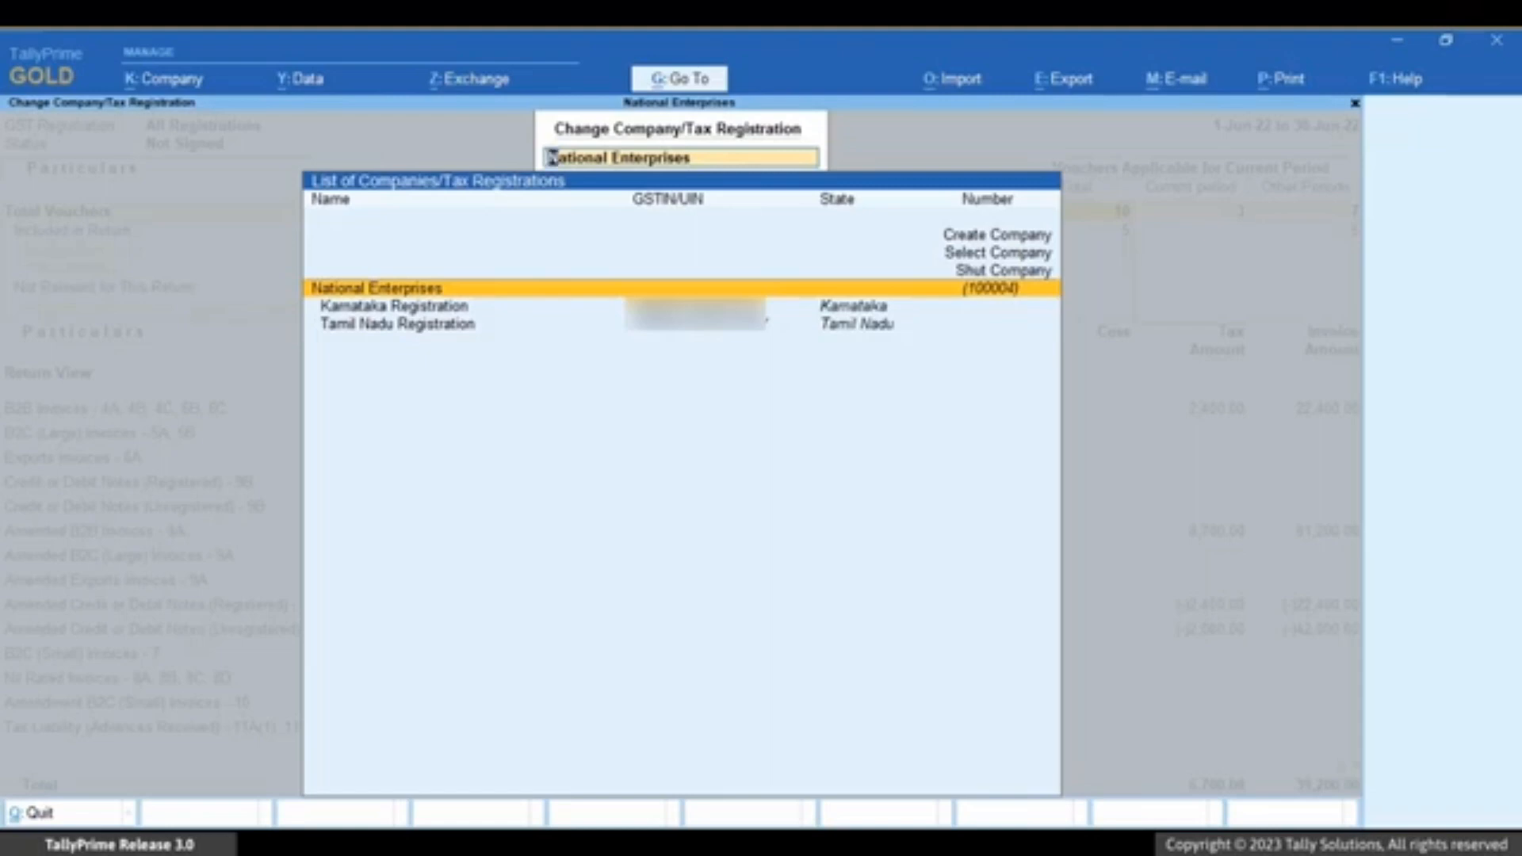
pyautogui.press('Down')
pyautogui.press('Return')
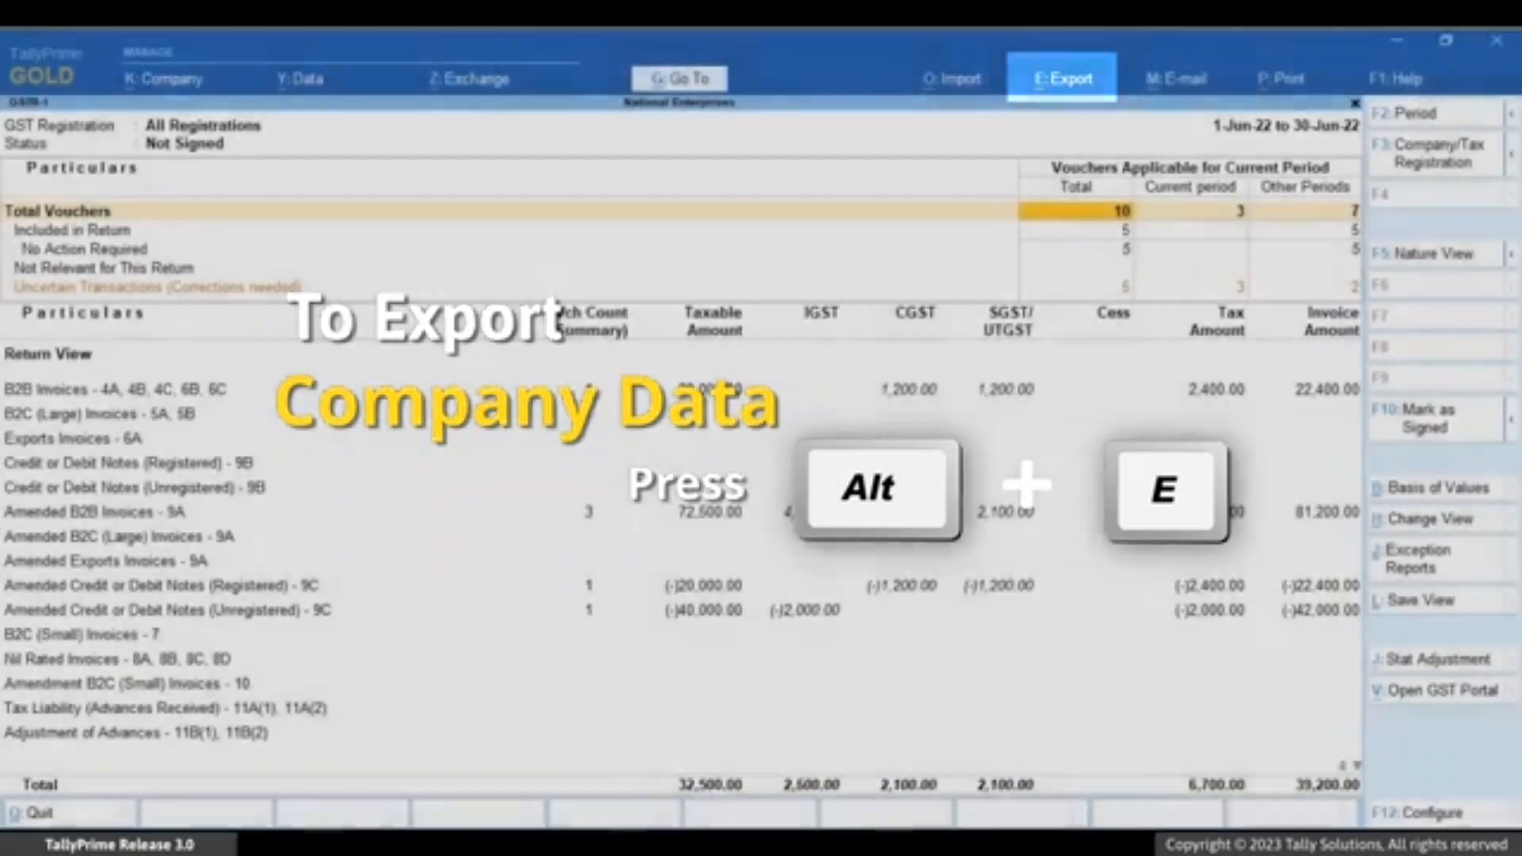
# Open the GST Returns export for GSTR-1
pyautogui.hotkey('alt', 'e')
pyautogui.press('Down')
pyautogui.press('Down')
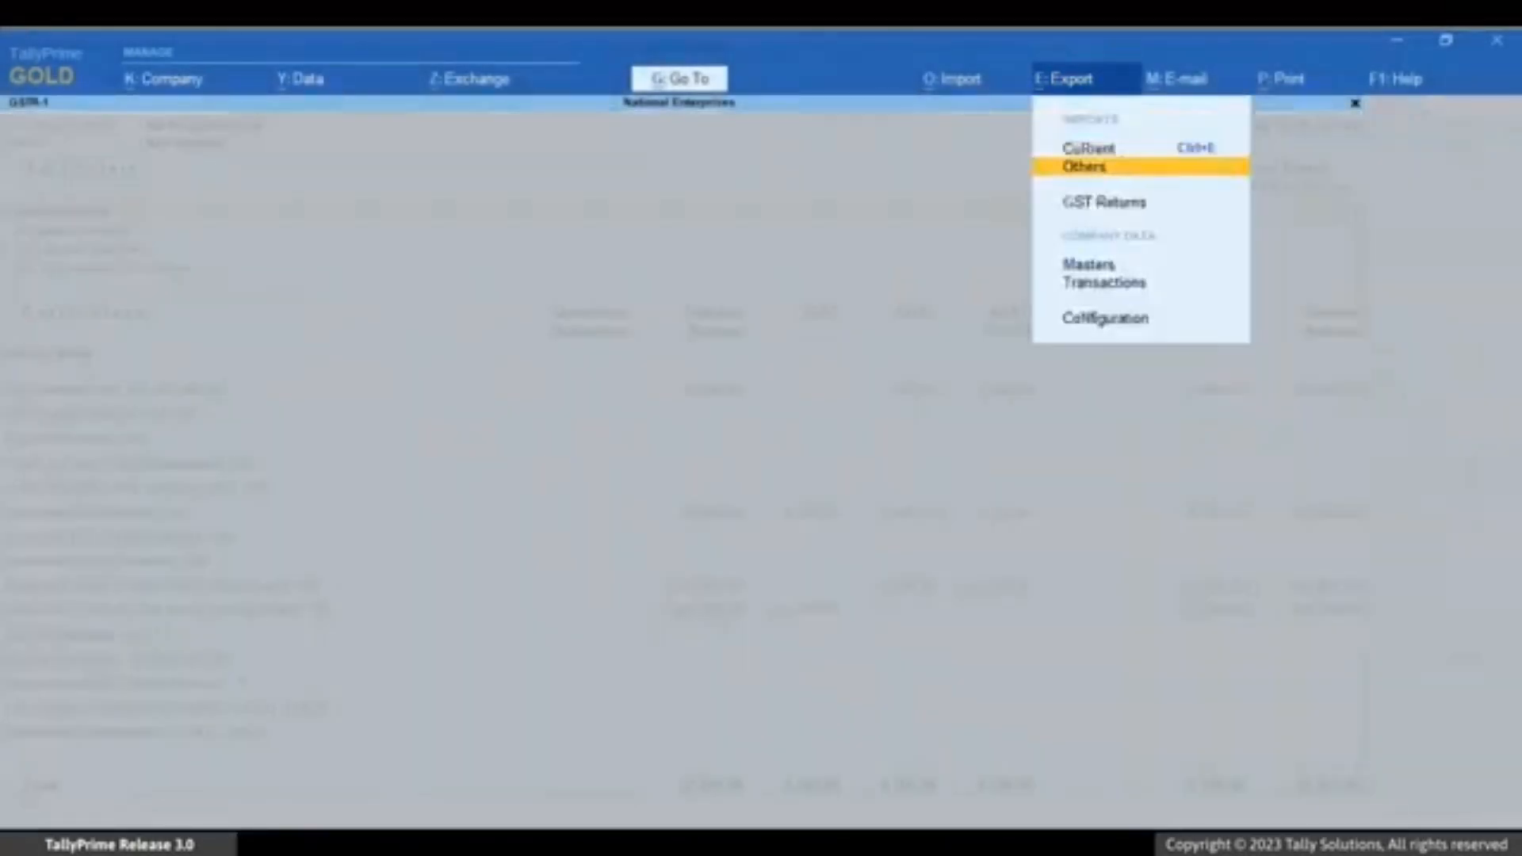
pyautogui.press('Return')
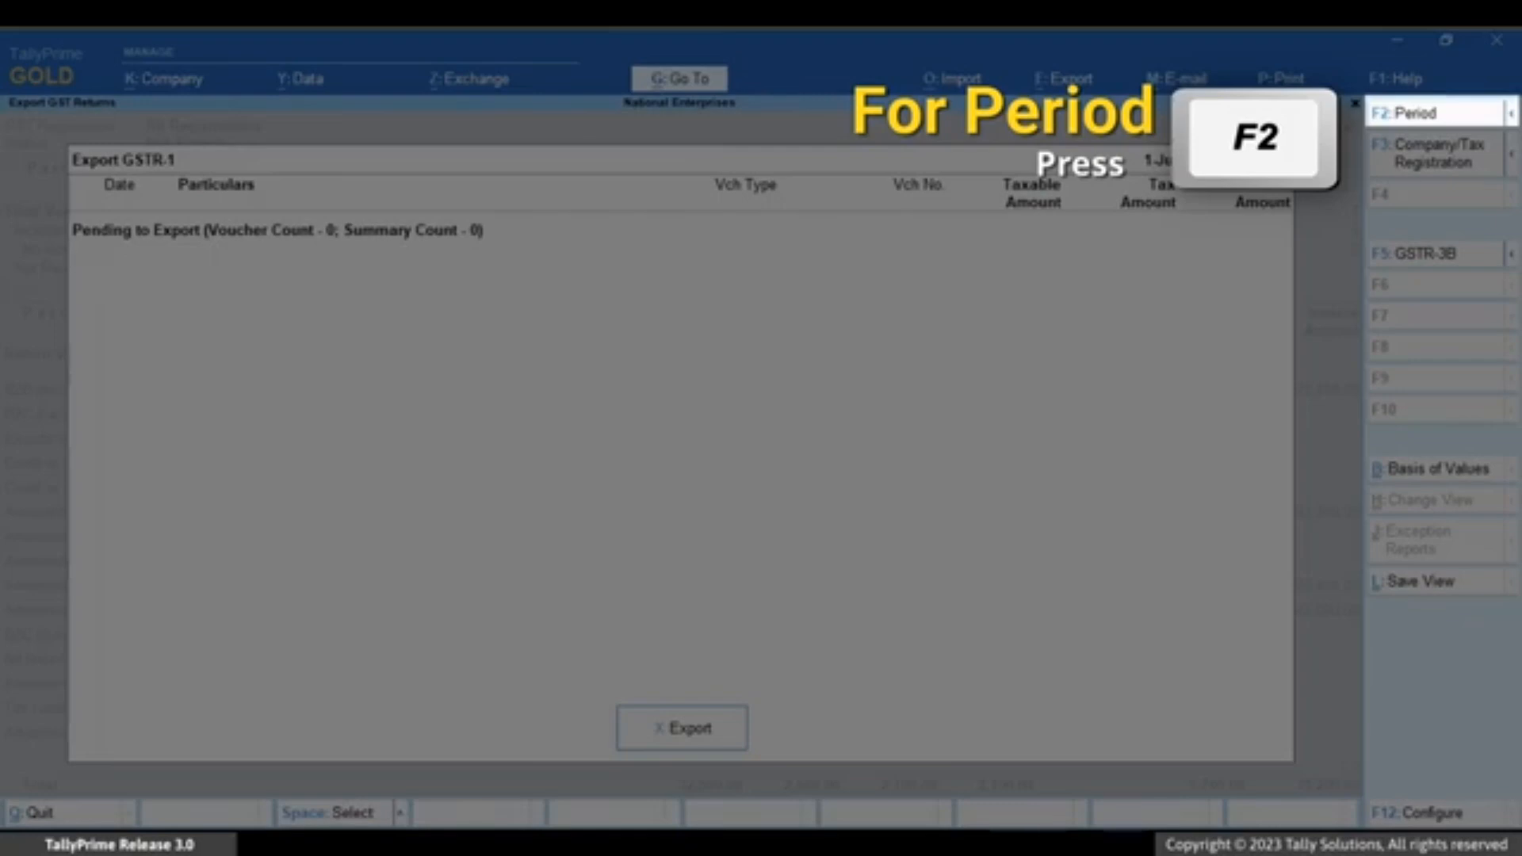
# Set the GSTR-1 export period to May, from 1-May-22 to 31-May-22
pyautogui.press('F2')
pyautogui.write('may')
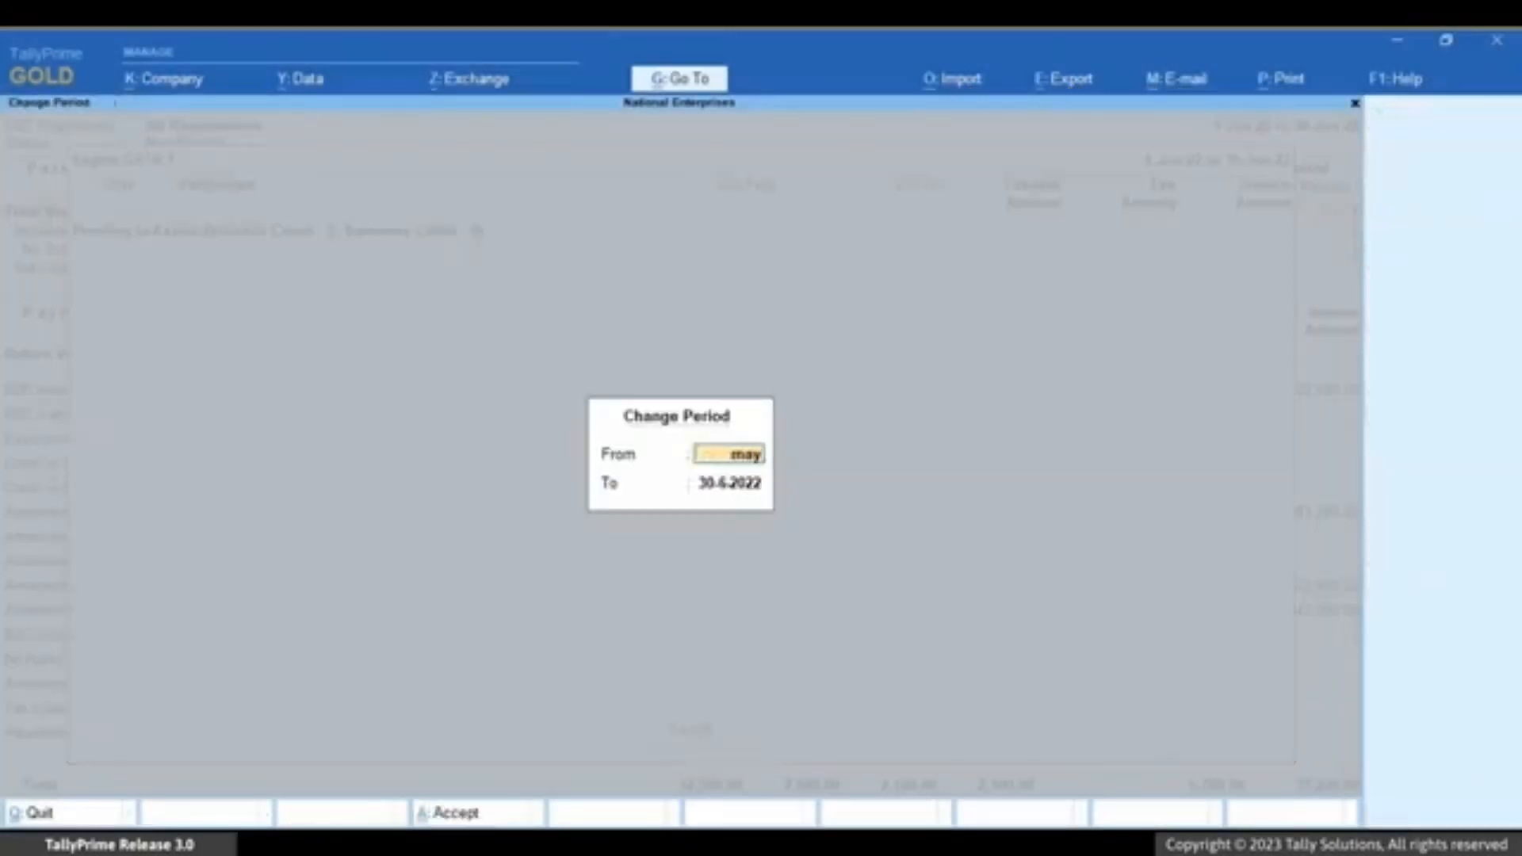
pyautogui.press('Return')
pyautogui.write('may')
pyautogui.press('Return')
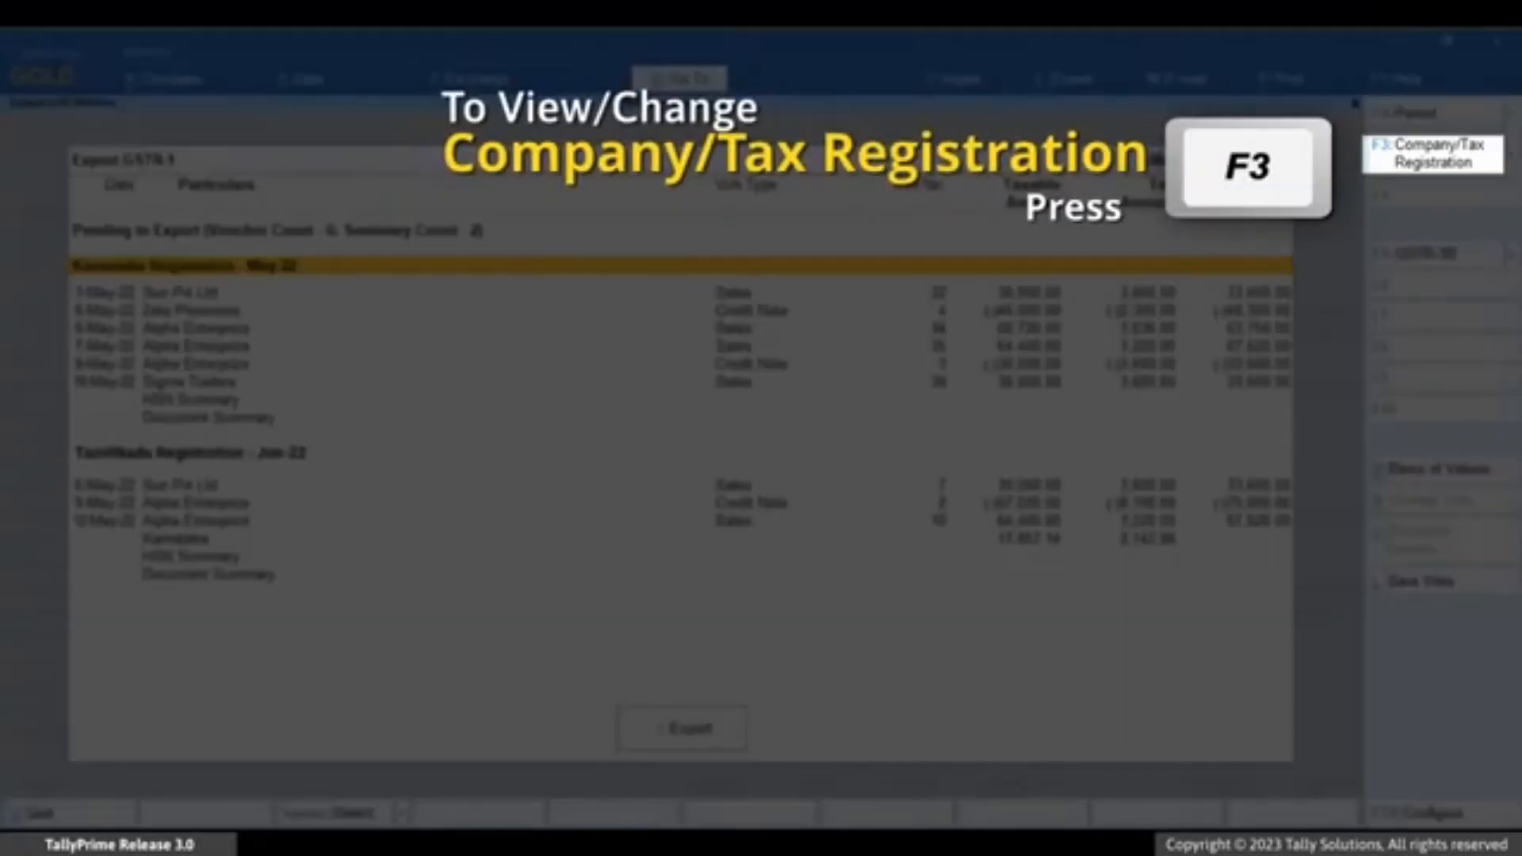
# Limit the GSTR-1 export to Karnataka Registration and export the return in JSON (Data Interchange) format
pyautogui.press('F3')
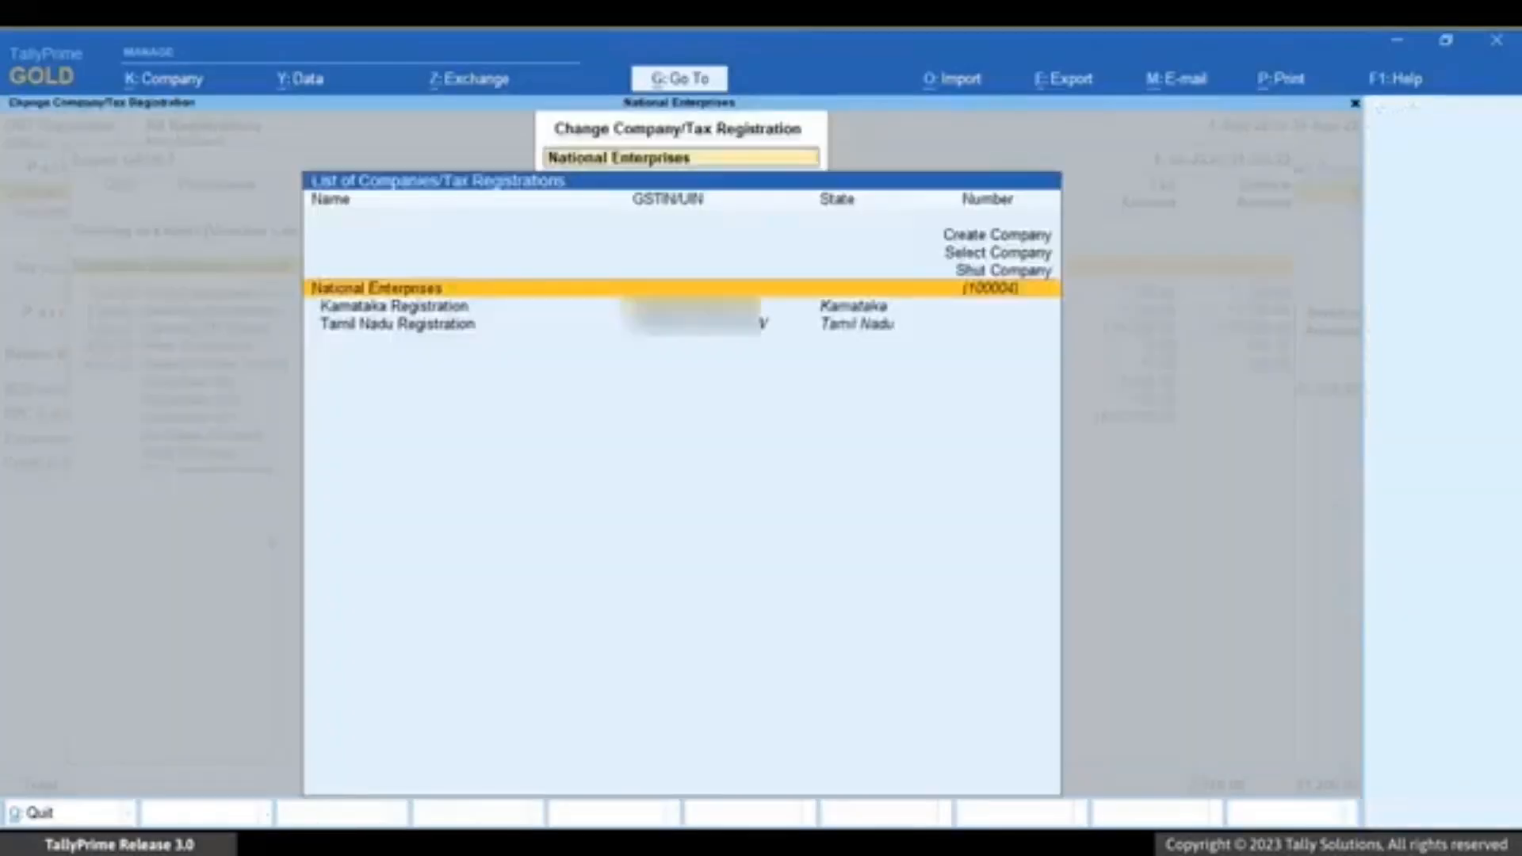
pyautogui.press('Down')
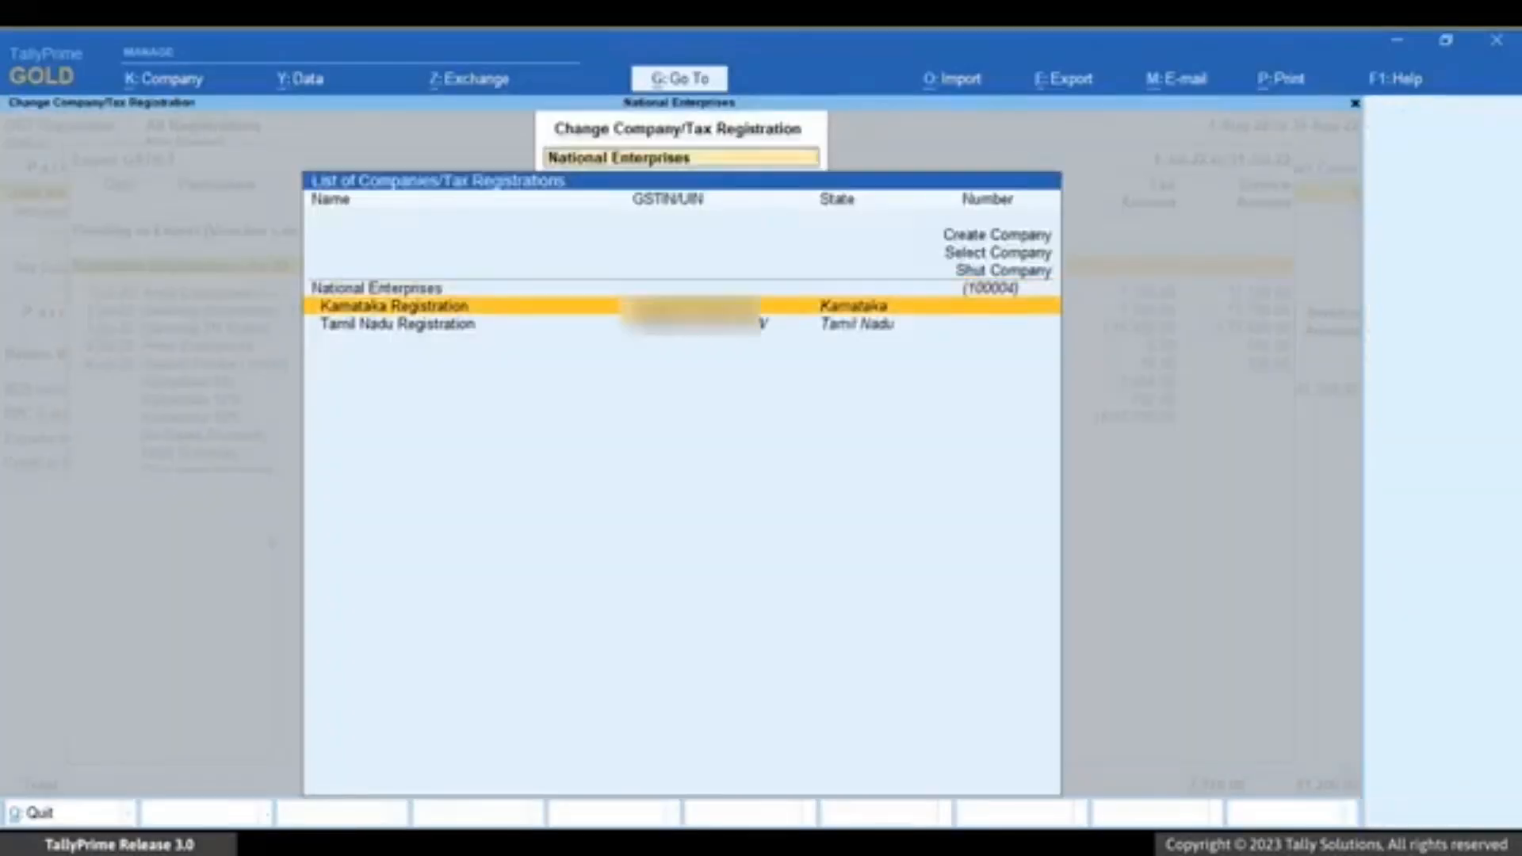
pyautogui.press('Return')
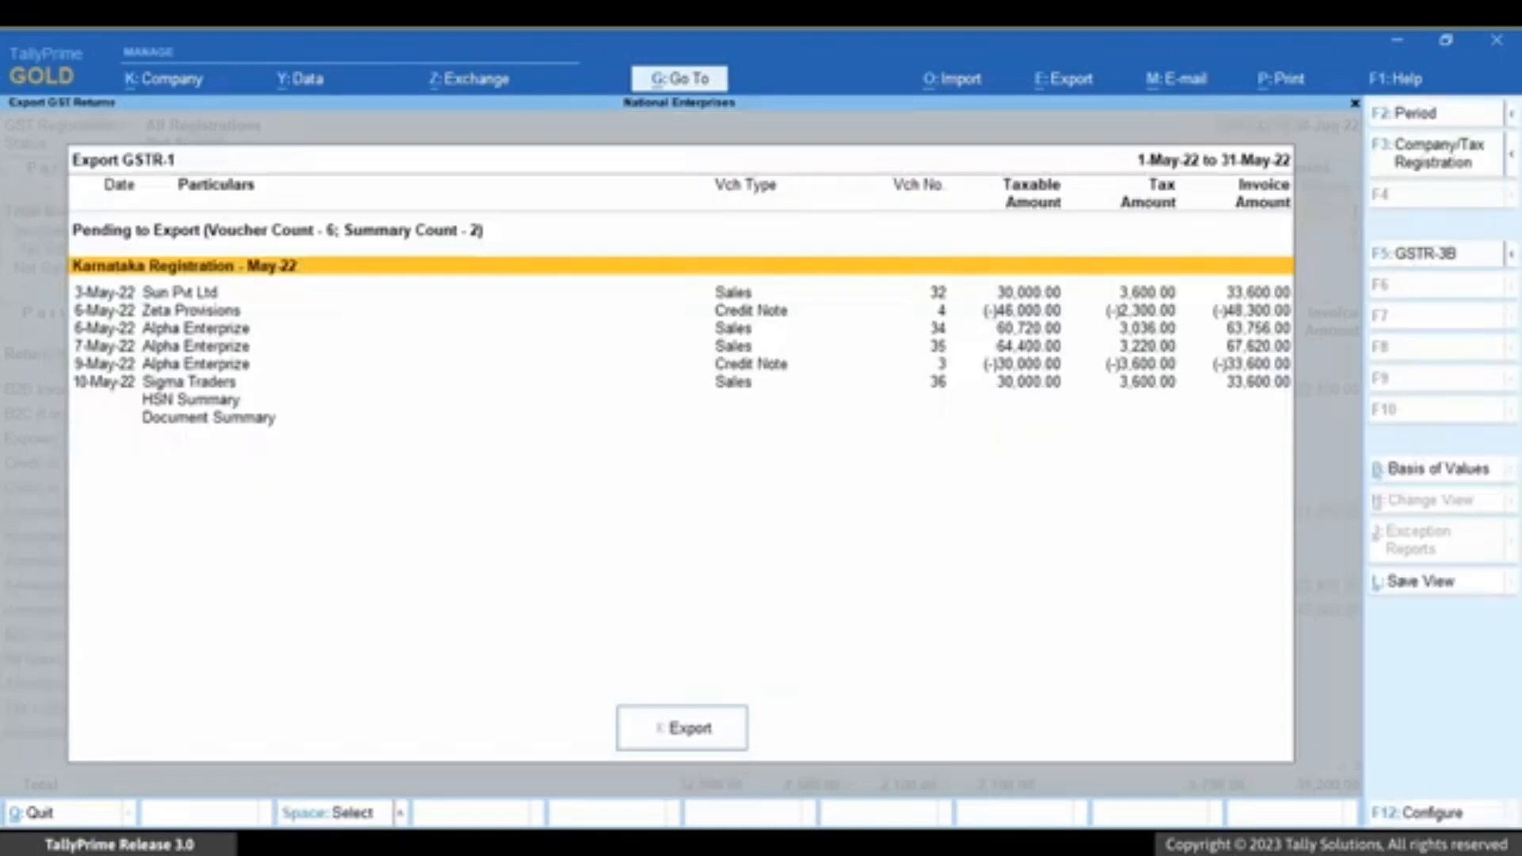
pyautogui.click(703, 742)
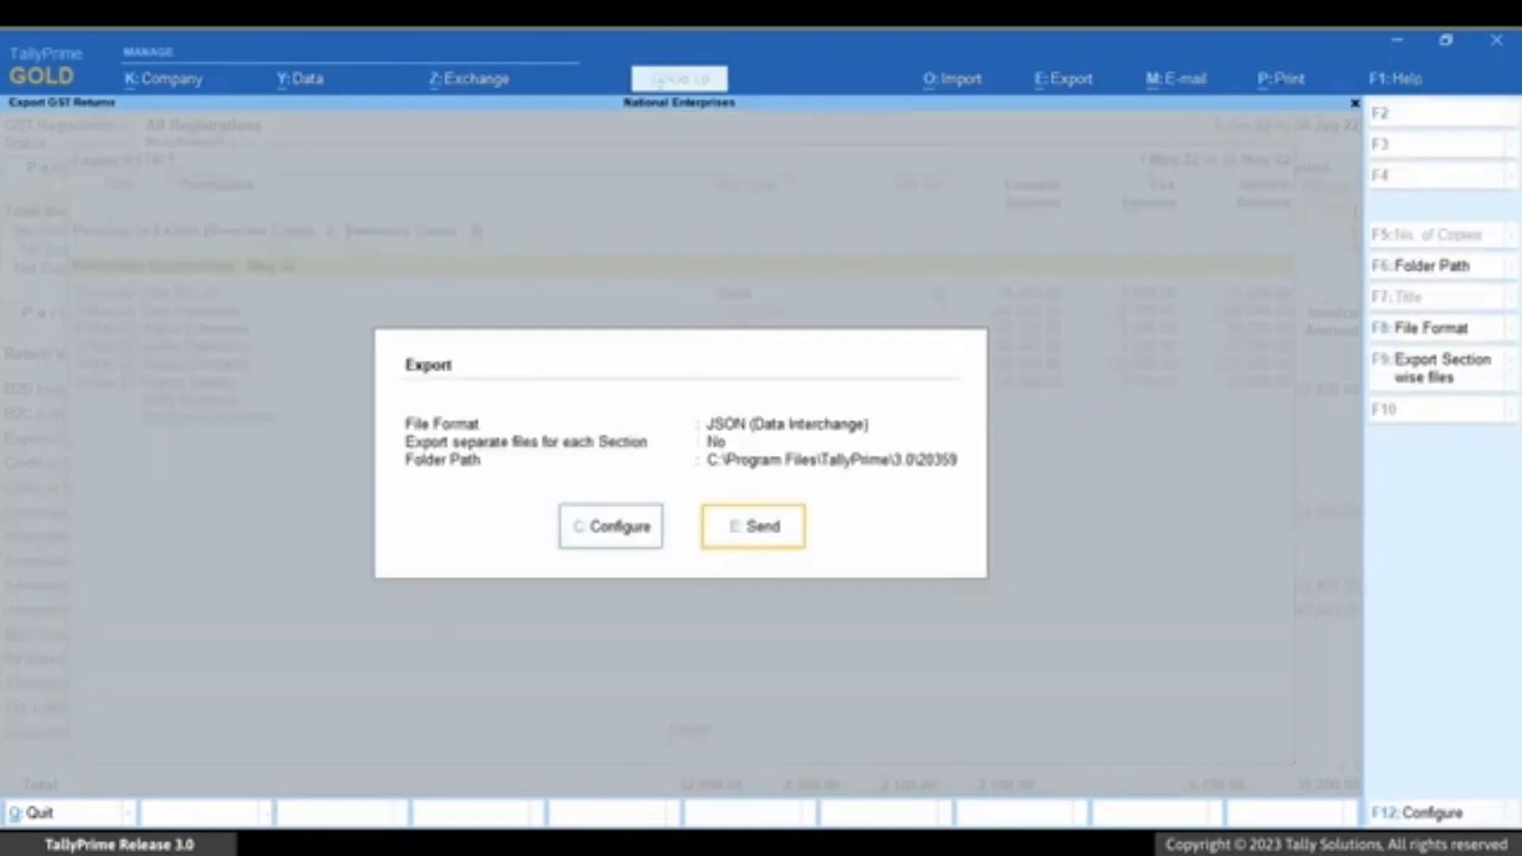
pyautogui.click(766, 529)
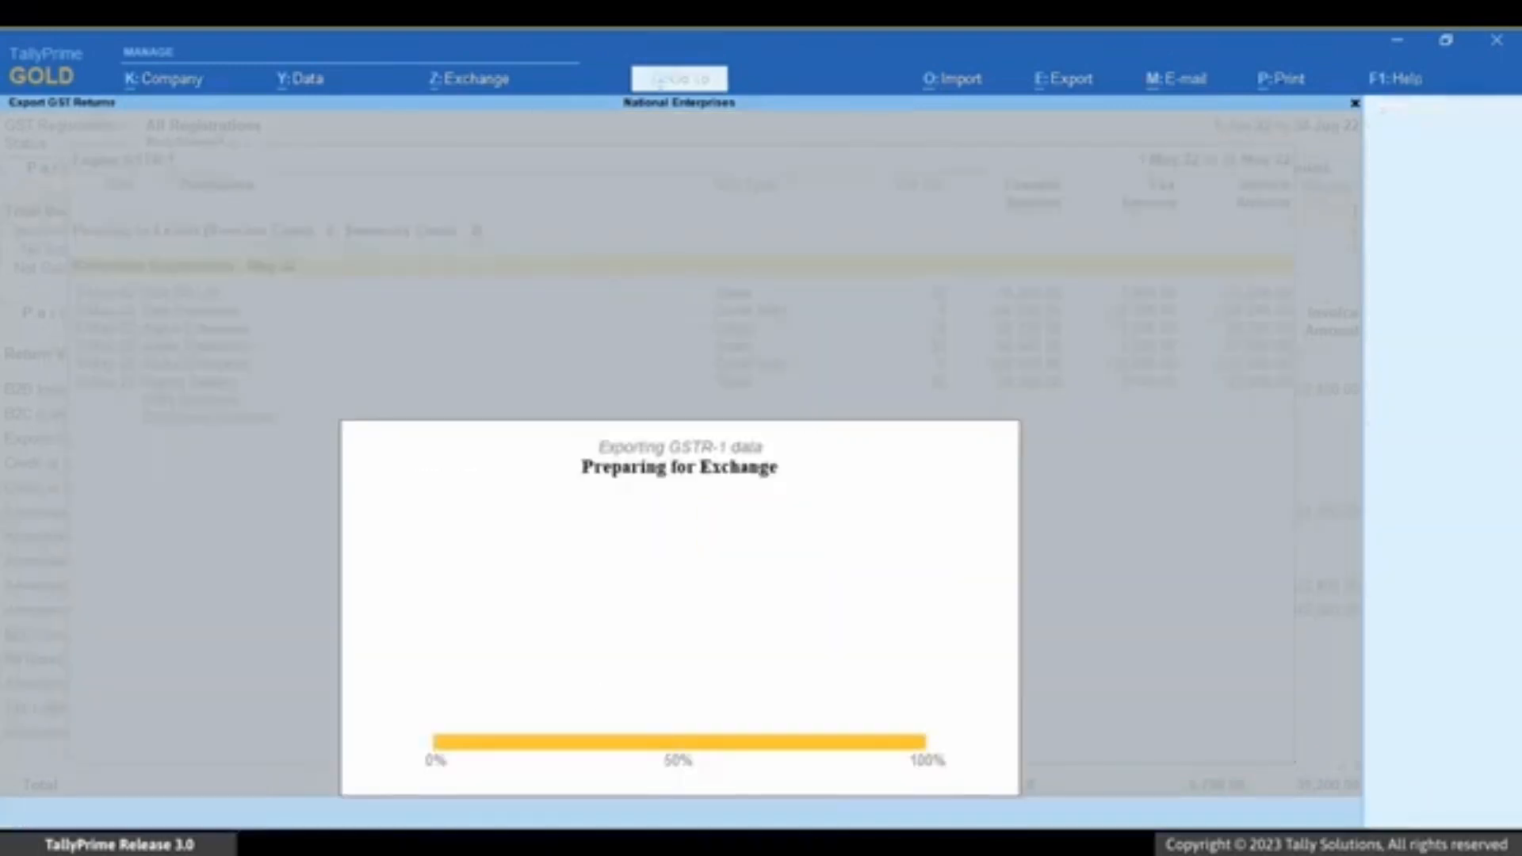